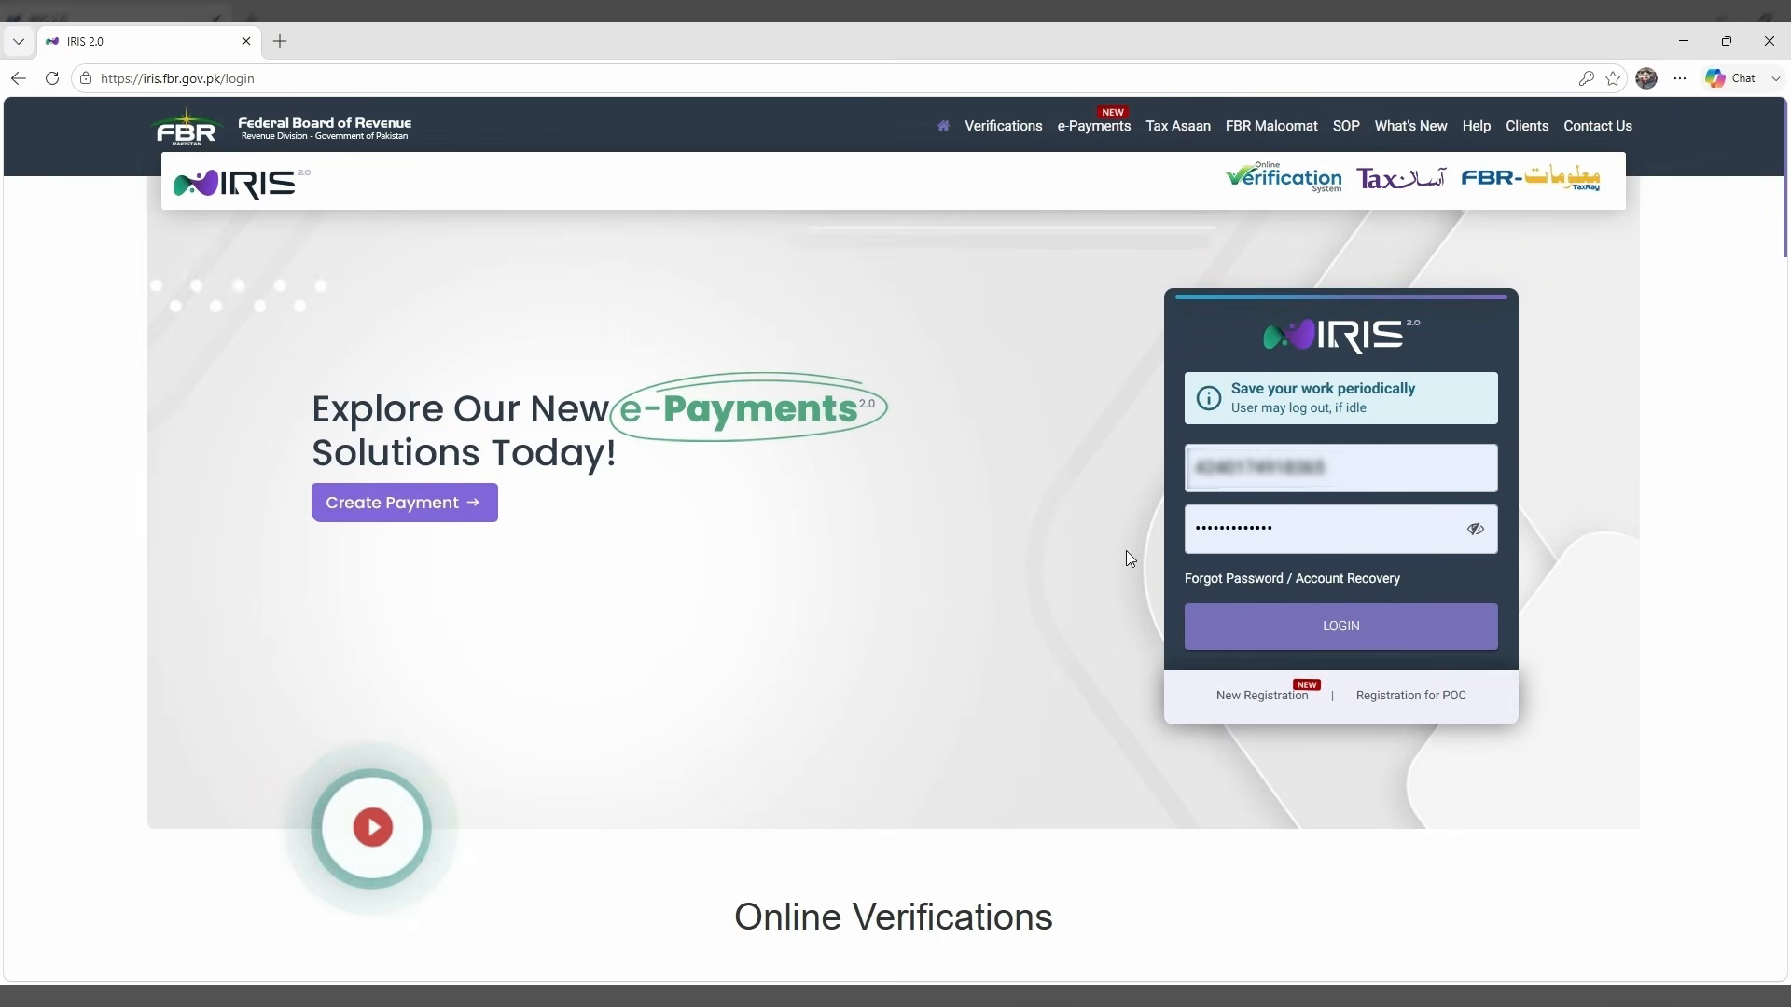
Log in to IRIS and enter the shown CAPTCHA characters to verify.
click(1333, 628)
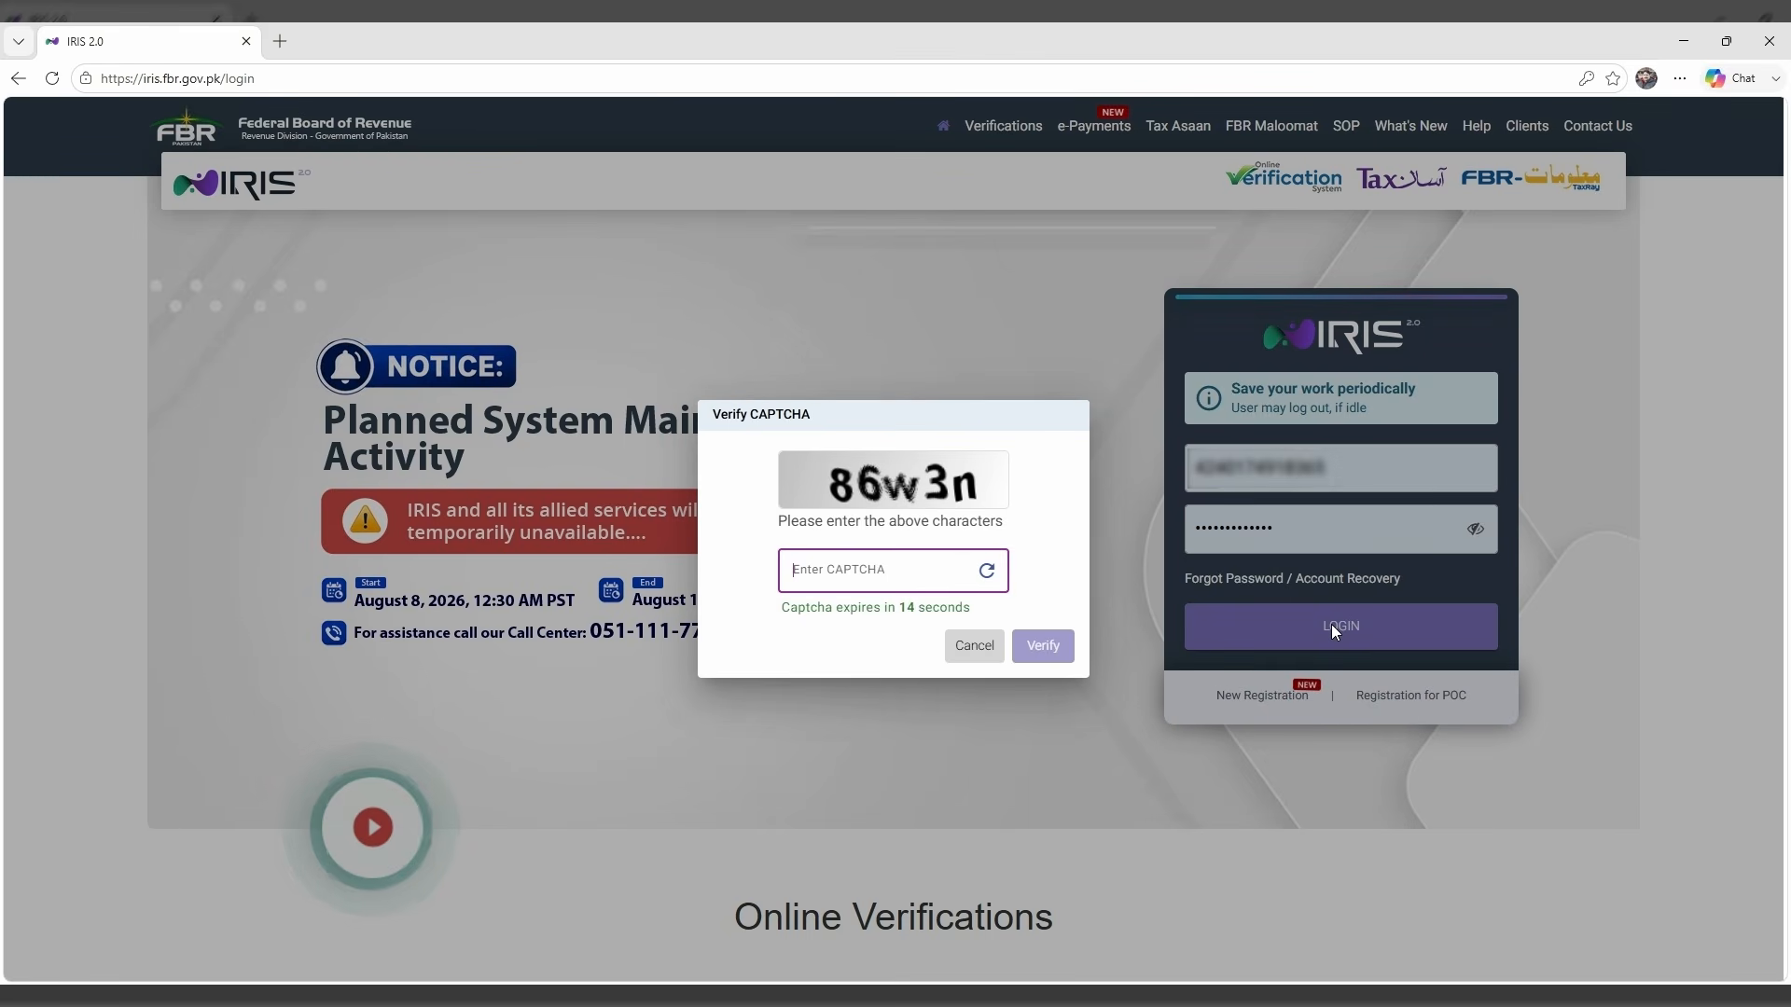
text(86)
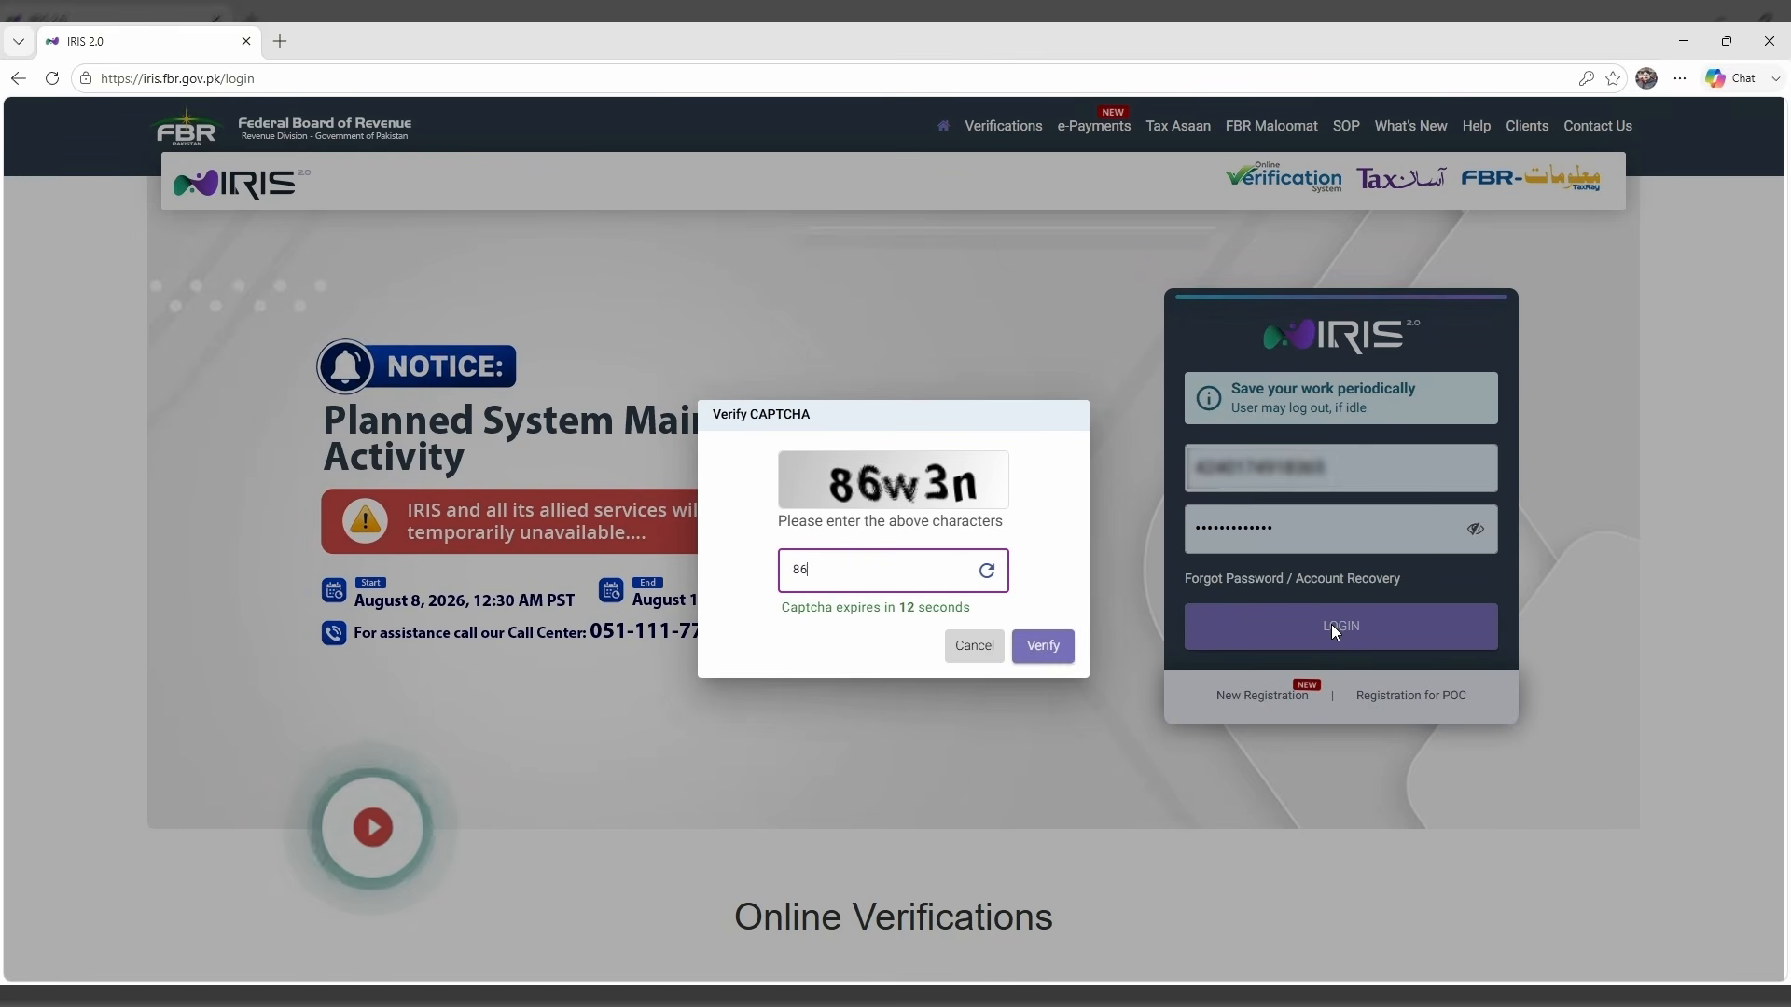
text(w3)
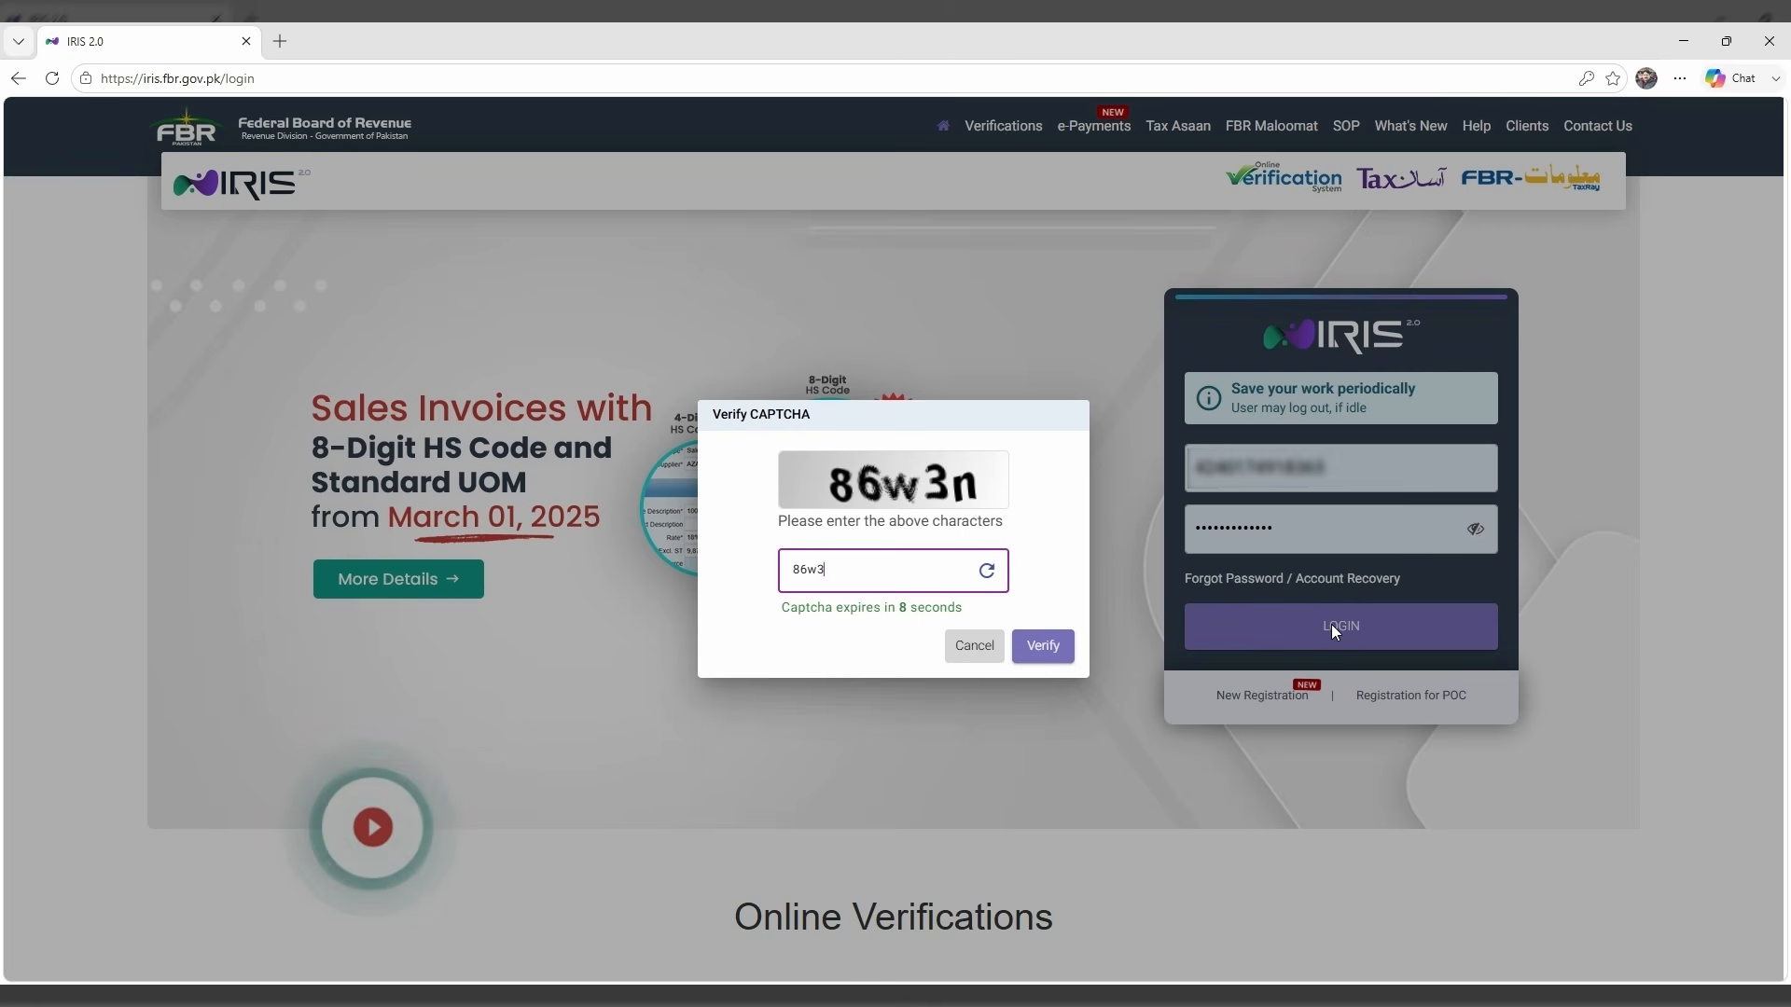
text(n)
click(1058, 642)
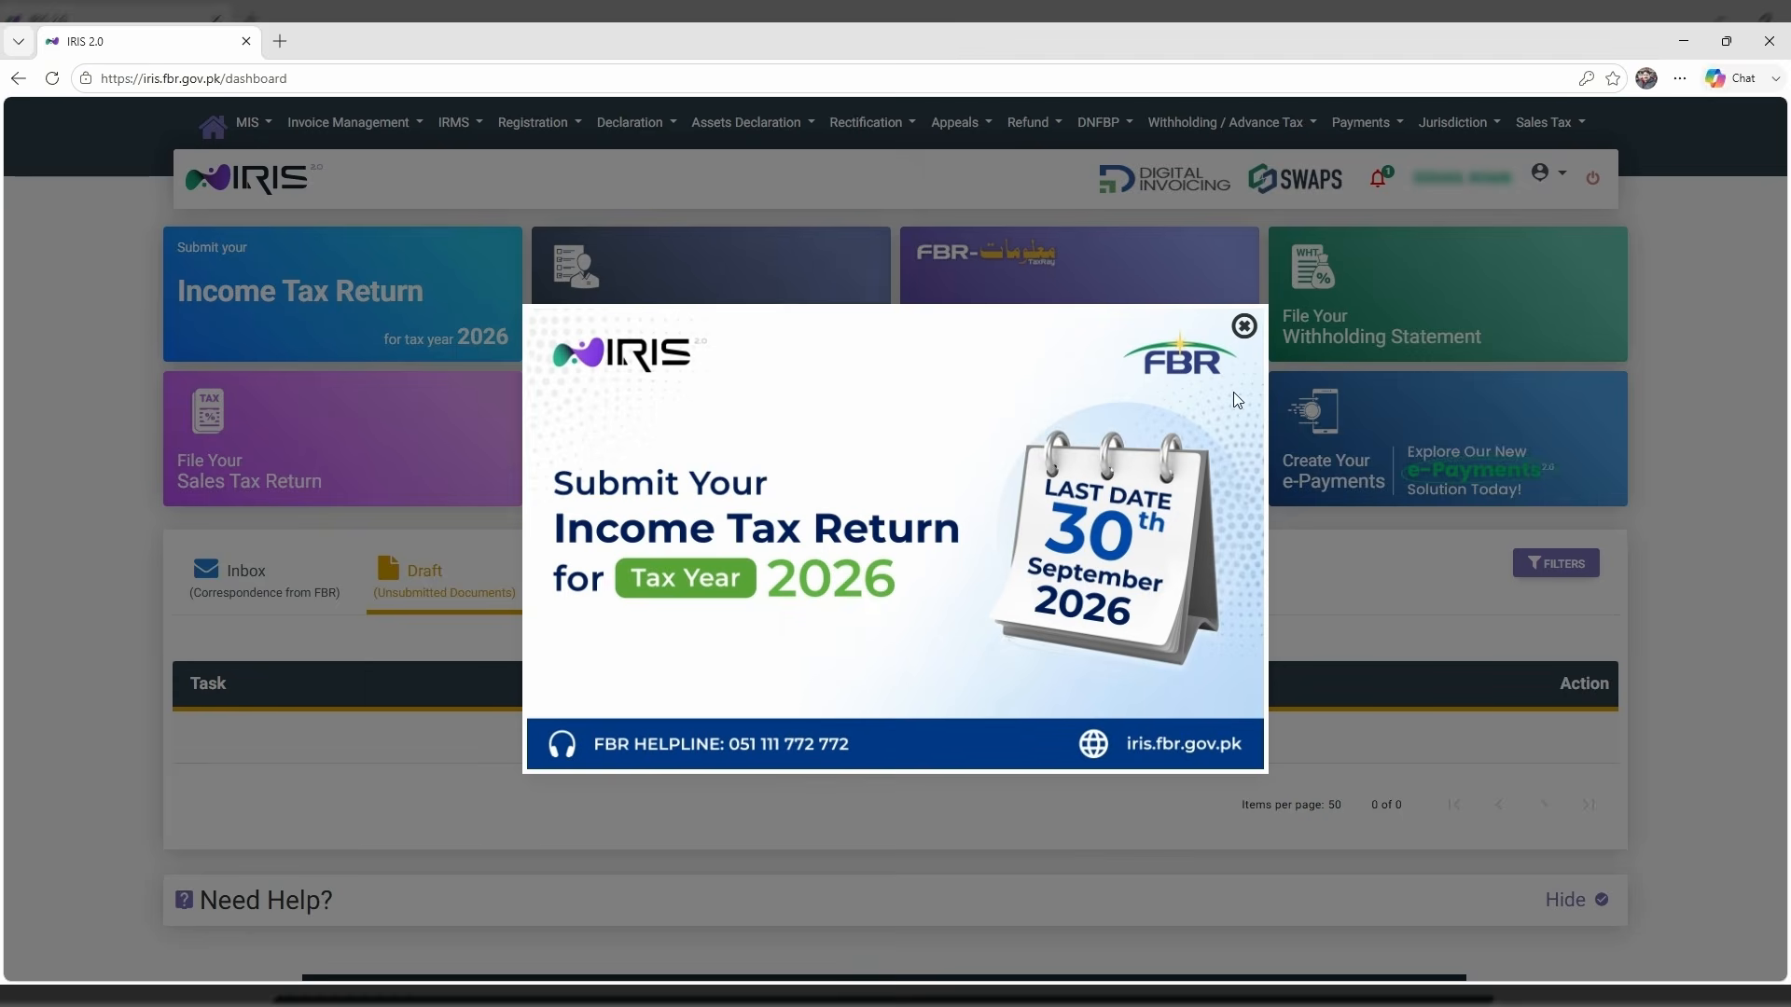
Close the Income Tax Return 2026 popup and open Form 181 (Registration for Modification) under Registration > Forms.
click(1245, 331)
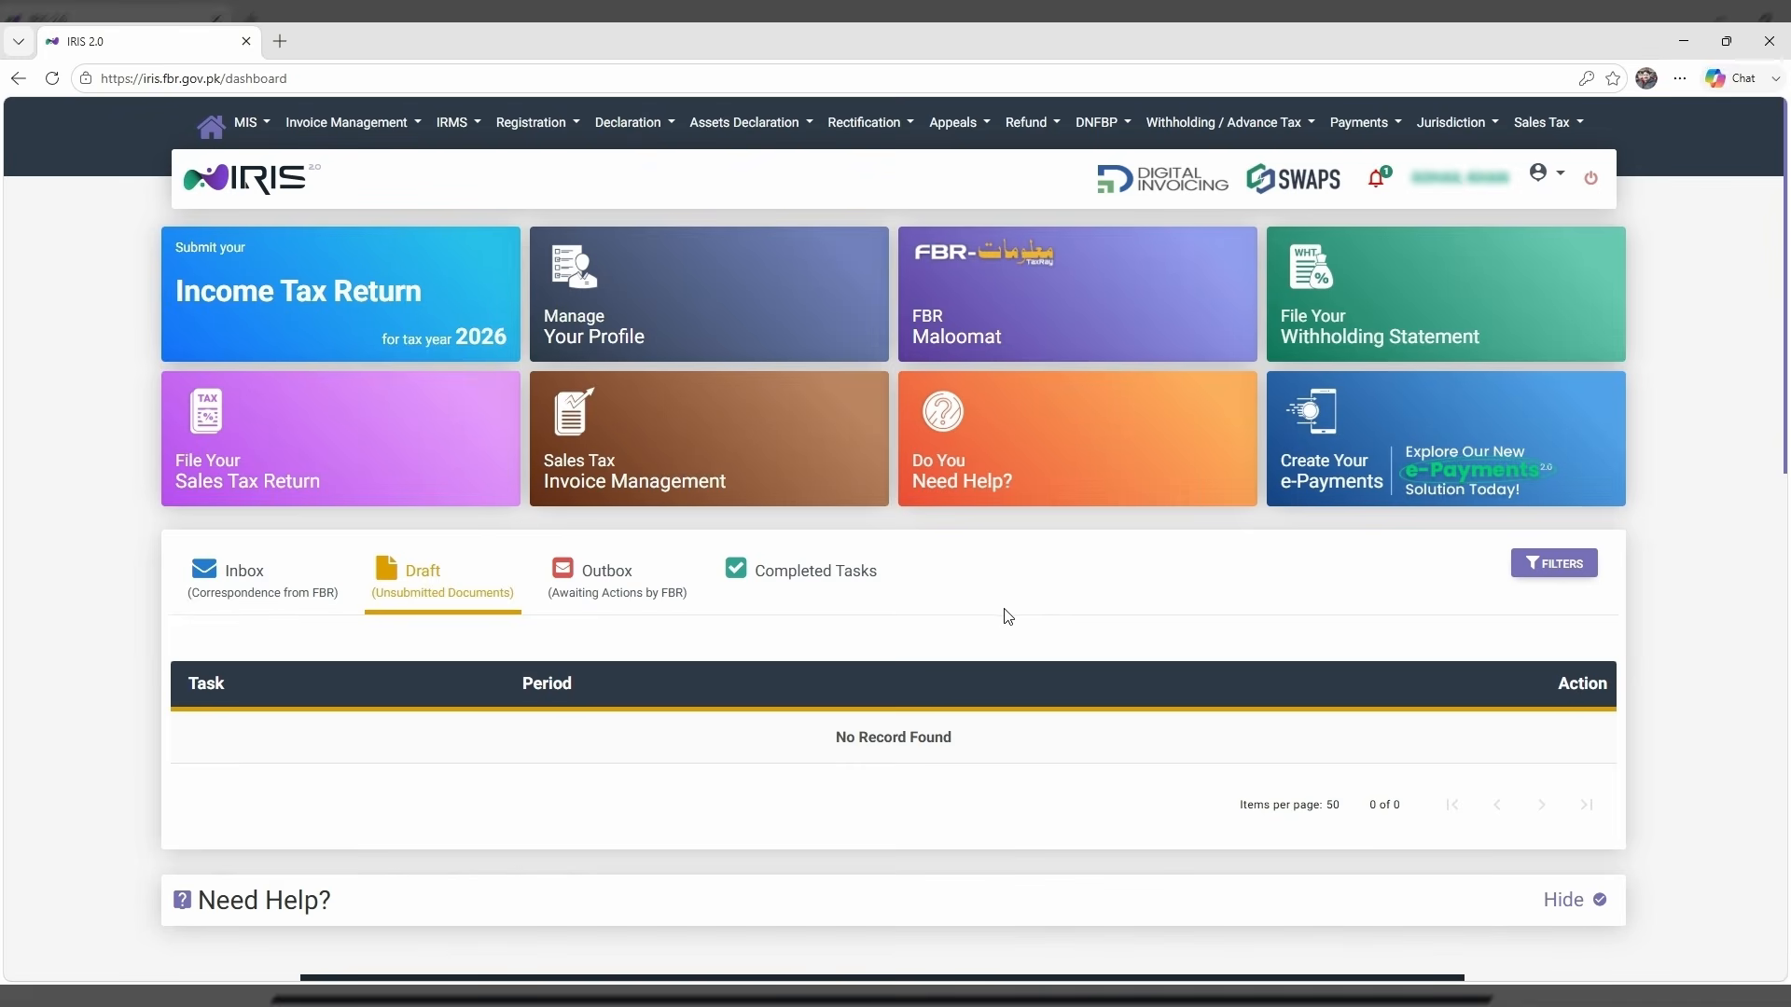
click(543, 133)
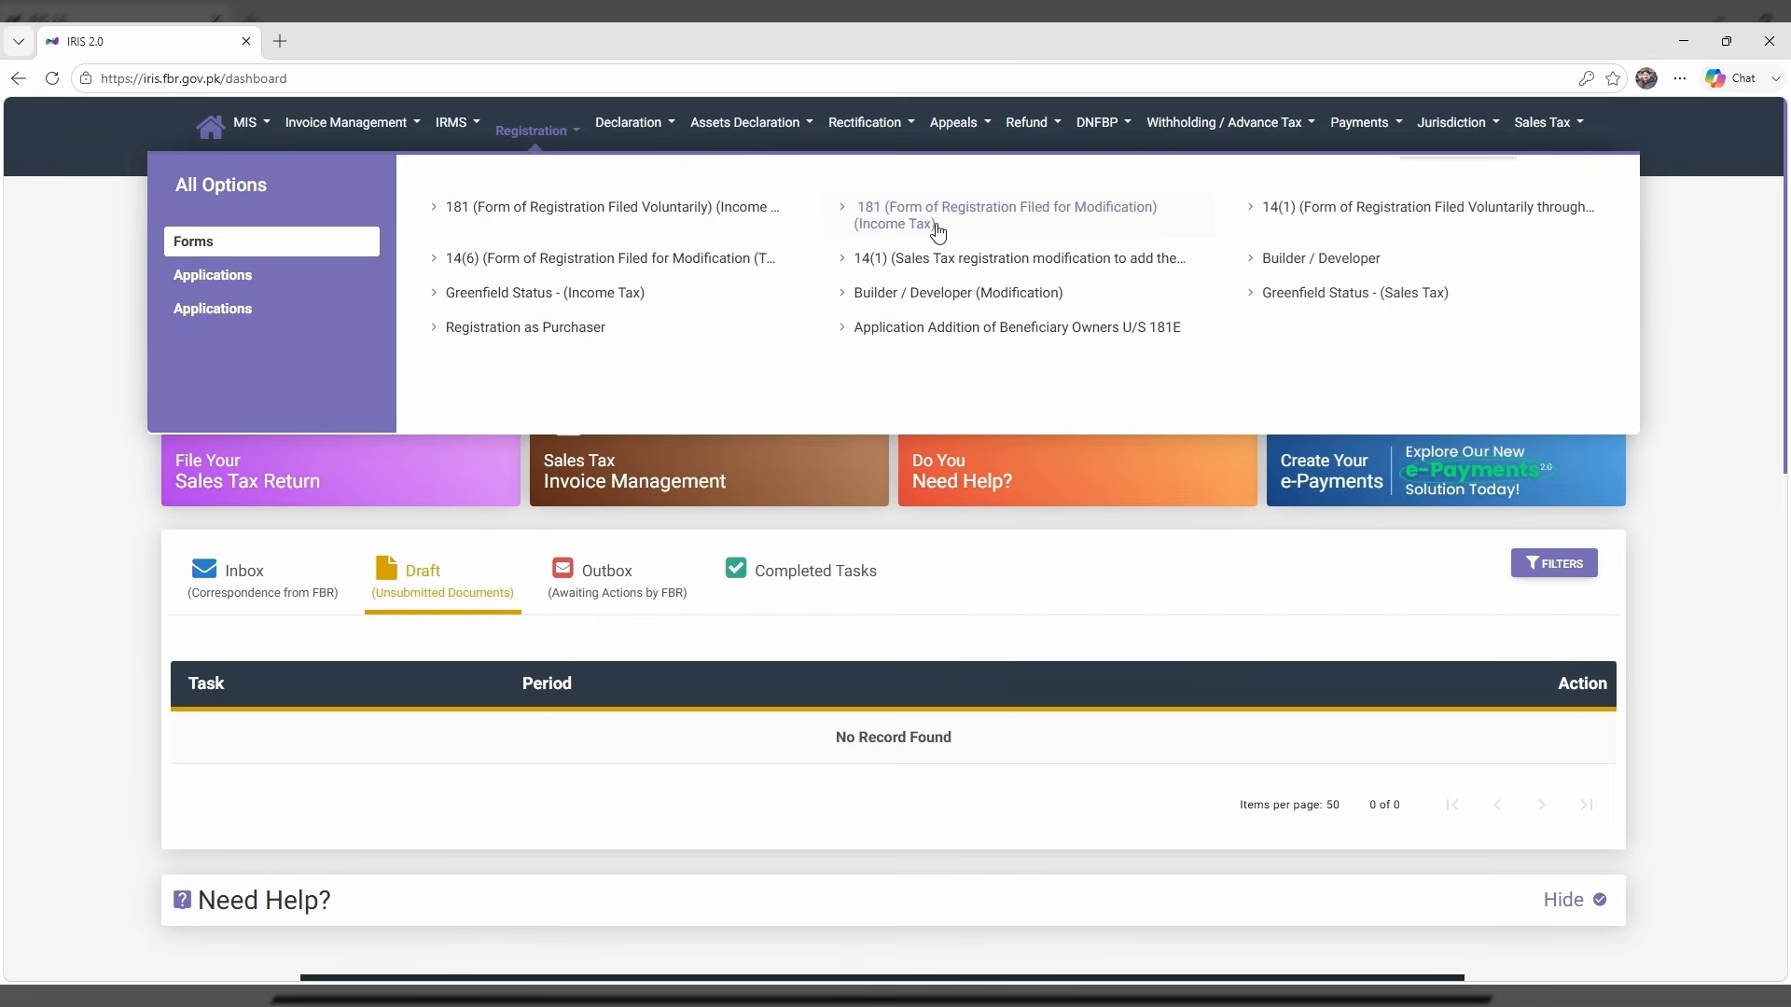
click(1017, 216)
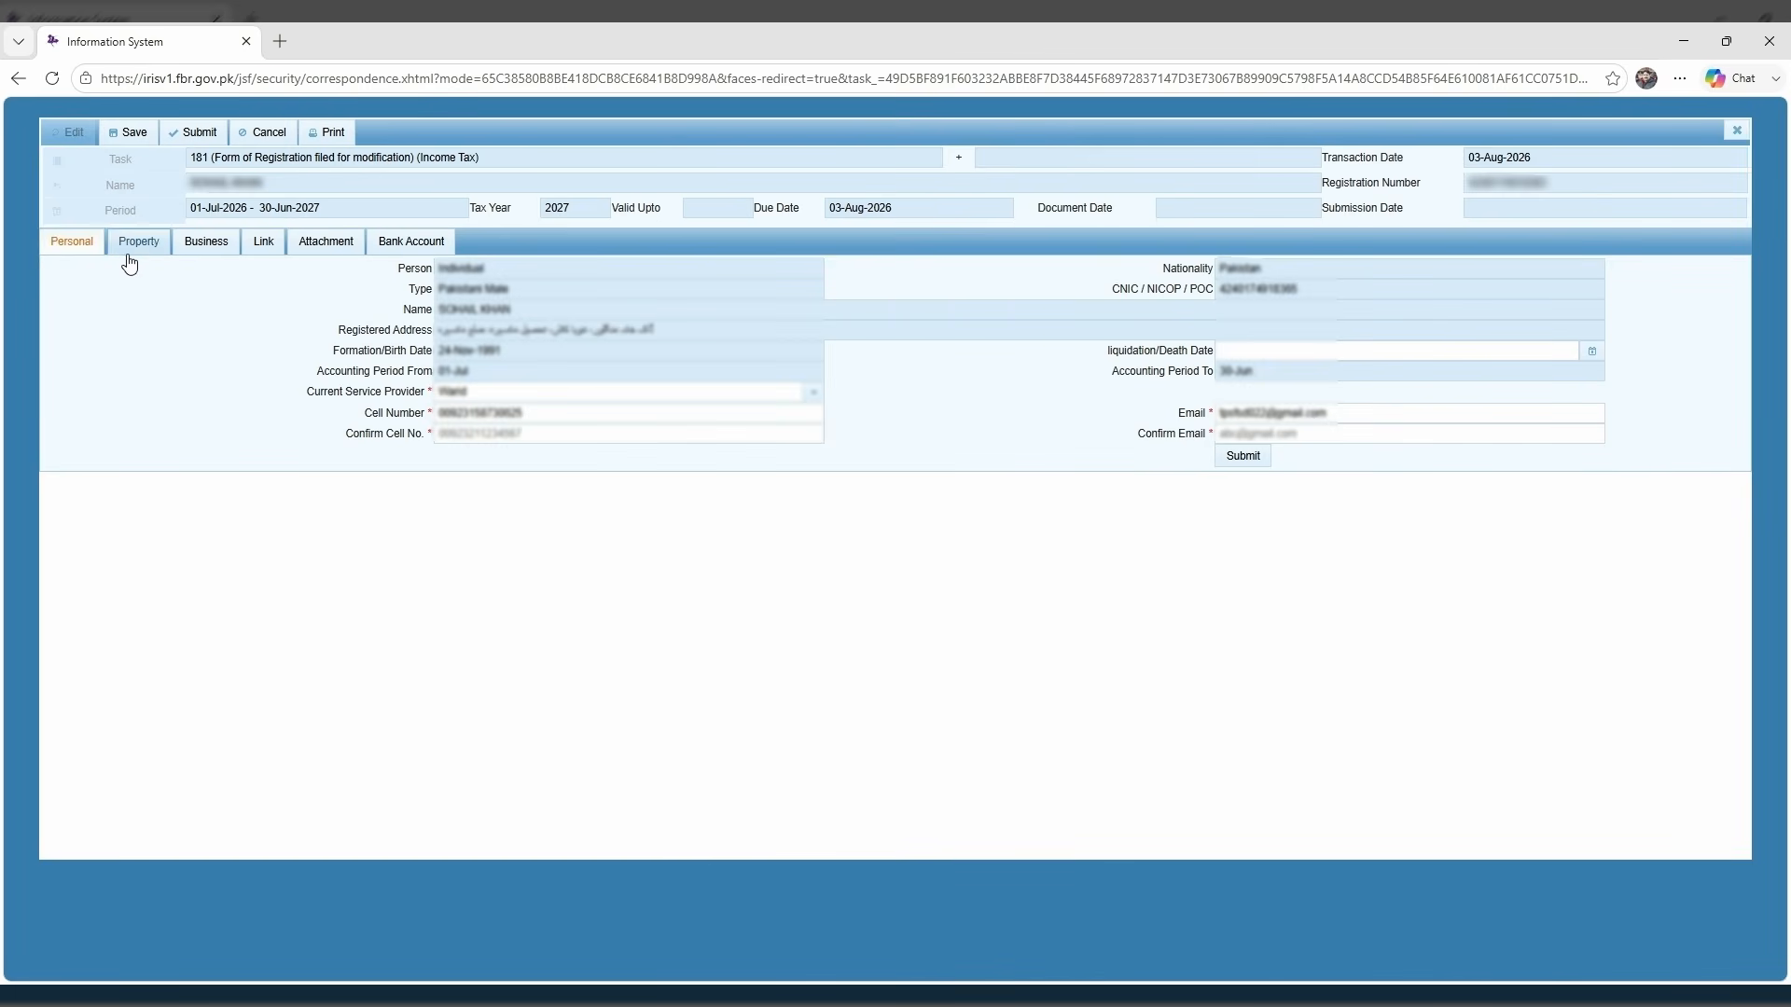
On the form's Business tab, add a new row to the Businesses table.
click(210, 244)
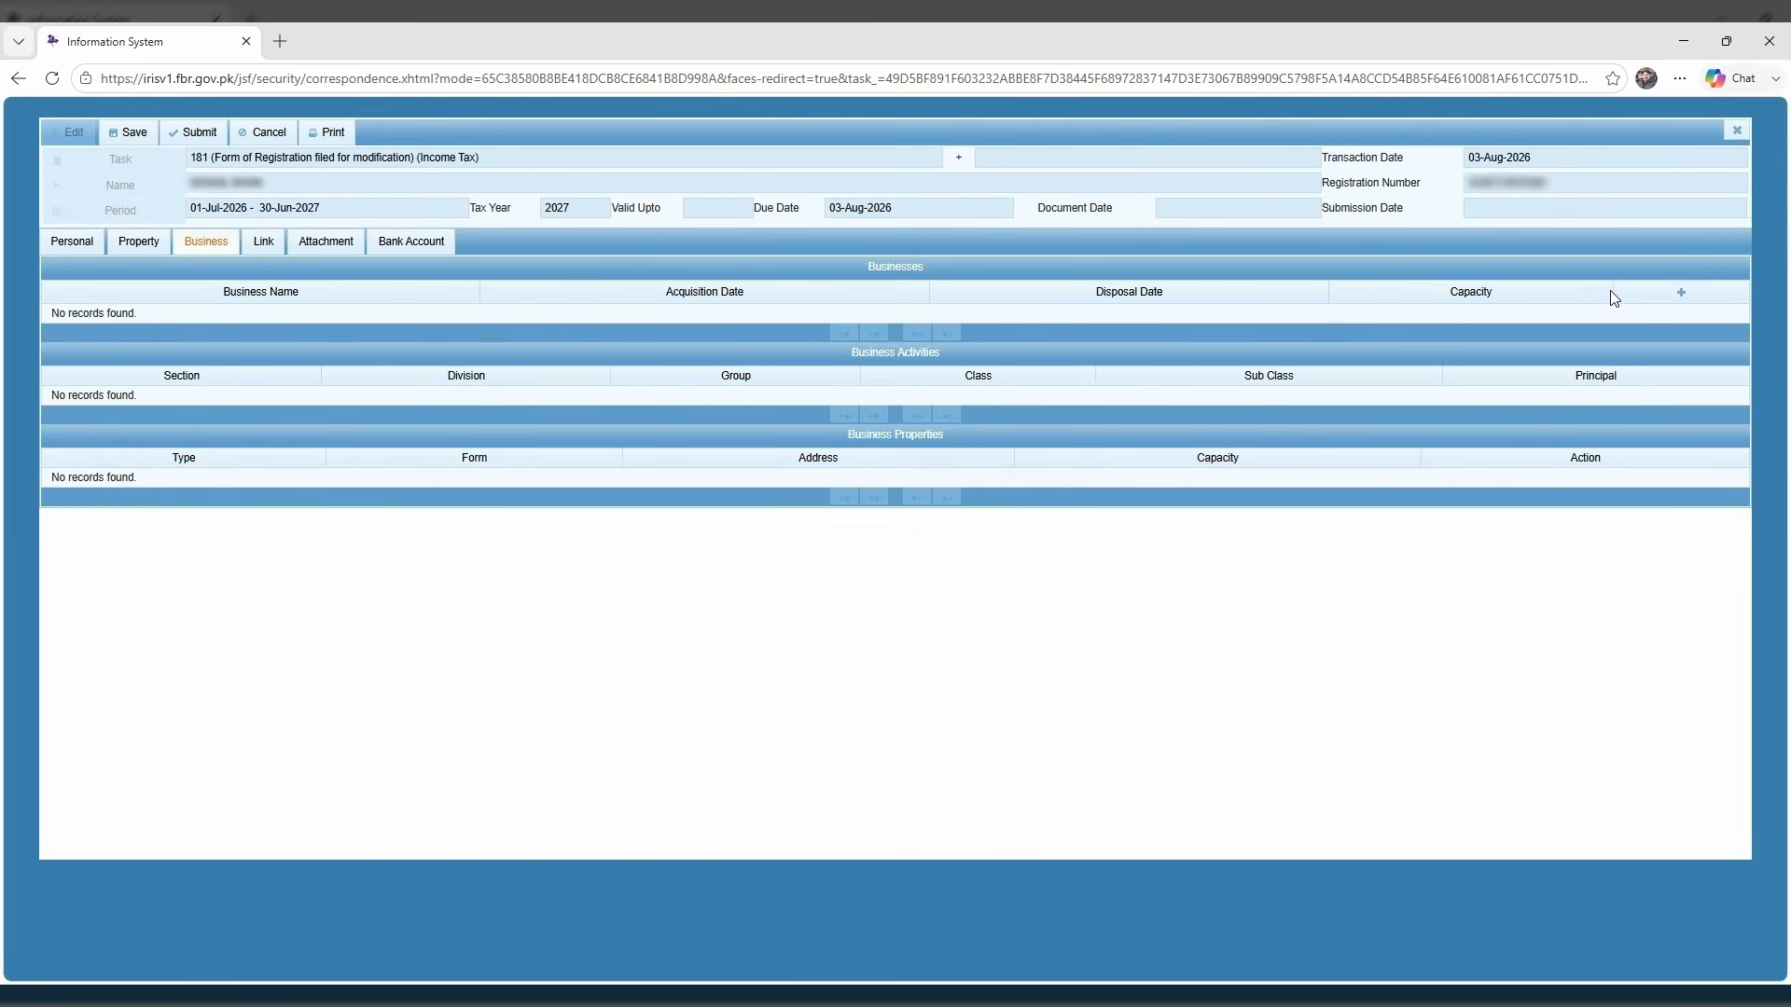
click(1679, 295)
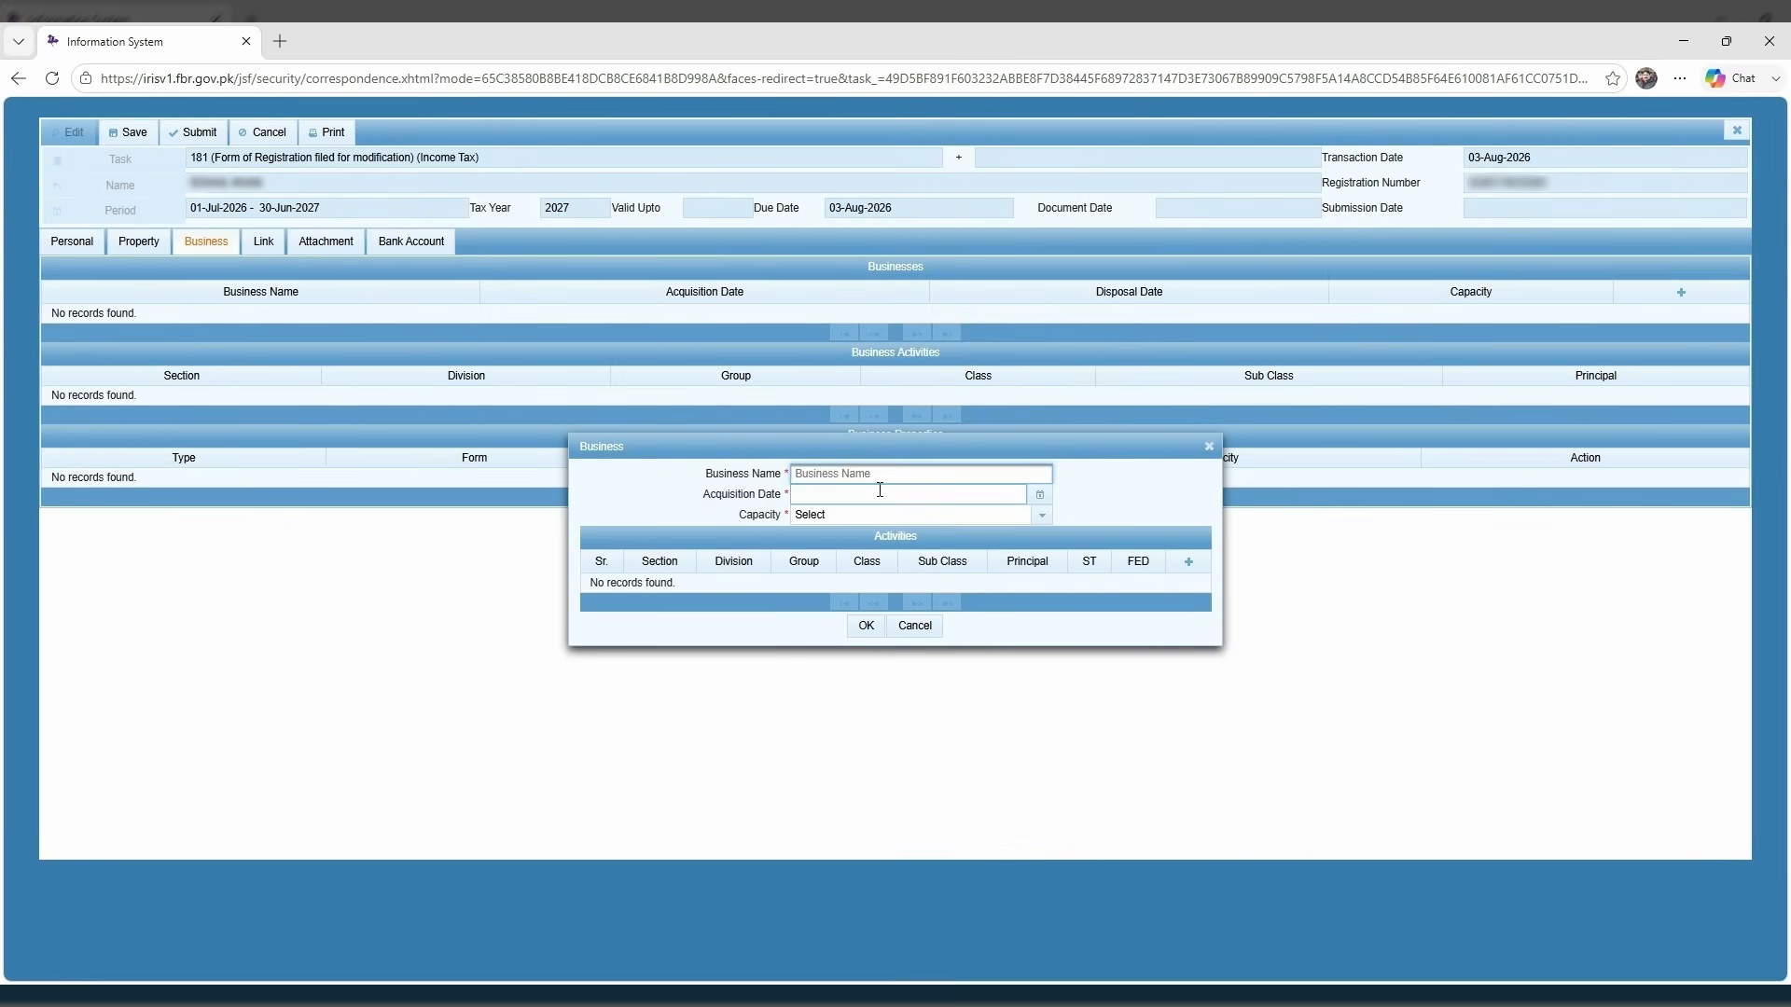
Enter the business name, acquisition date 1 July 2026 and capacity Owner, then add an activity.
text(SOHAIL)
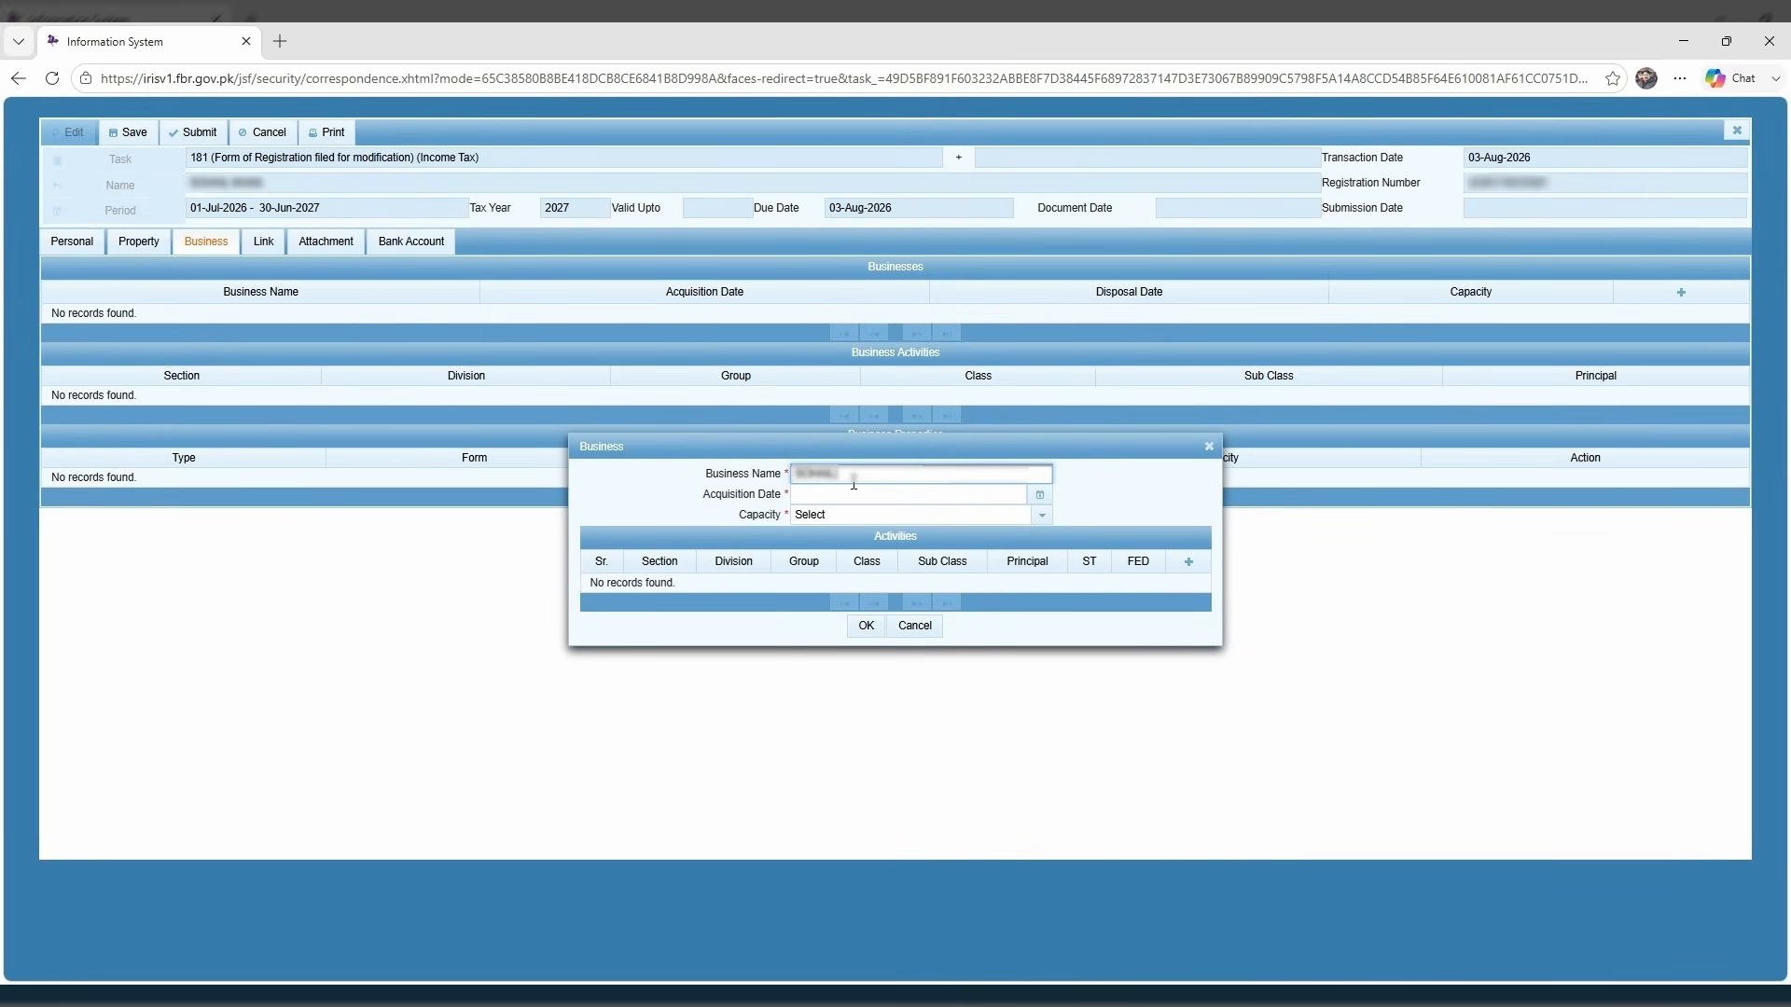
text( TRADERS)
click(857, 496)
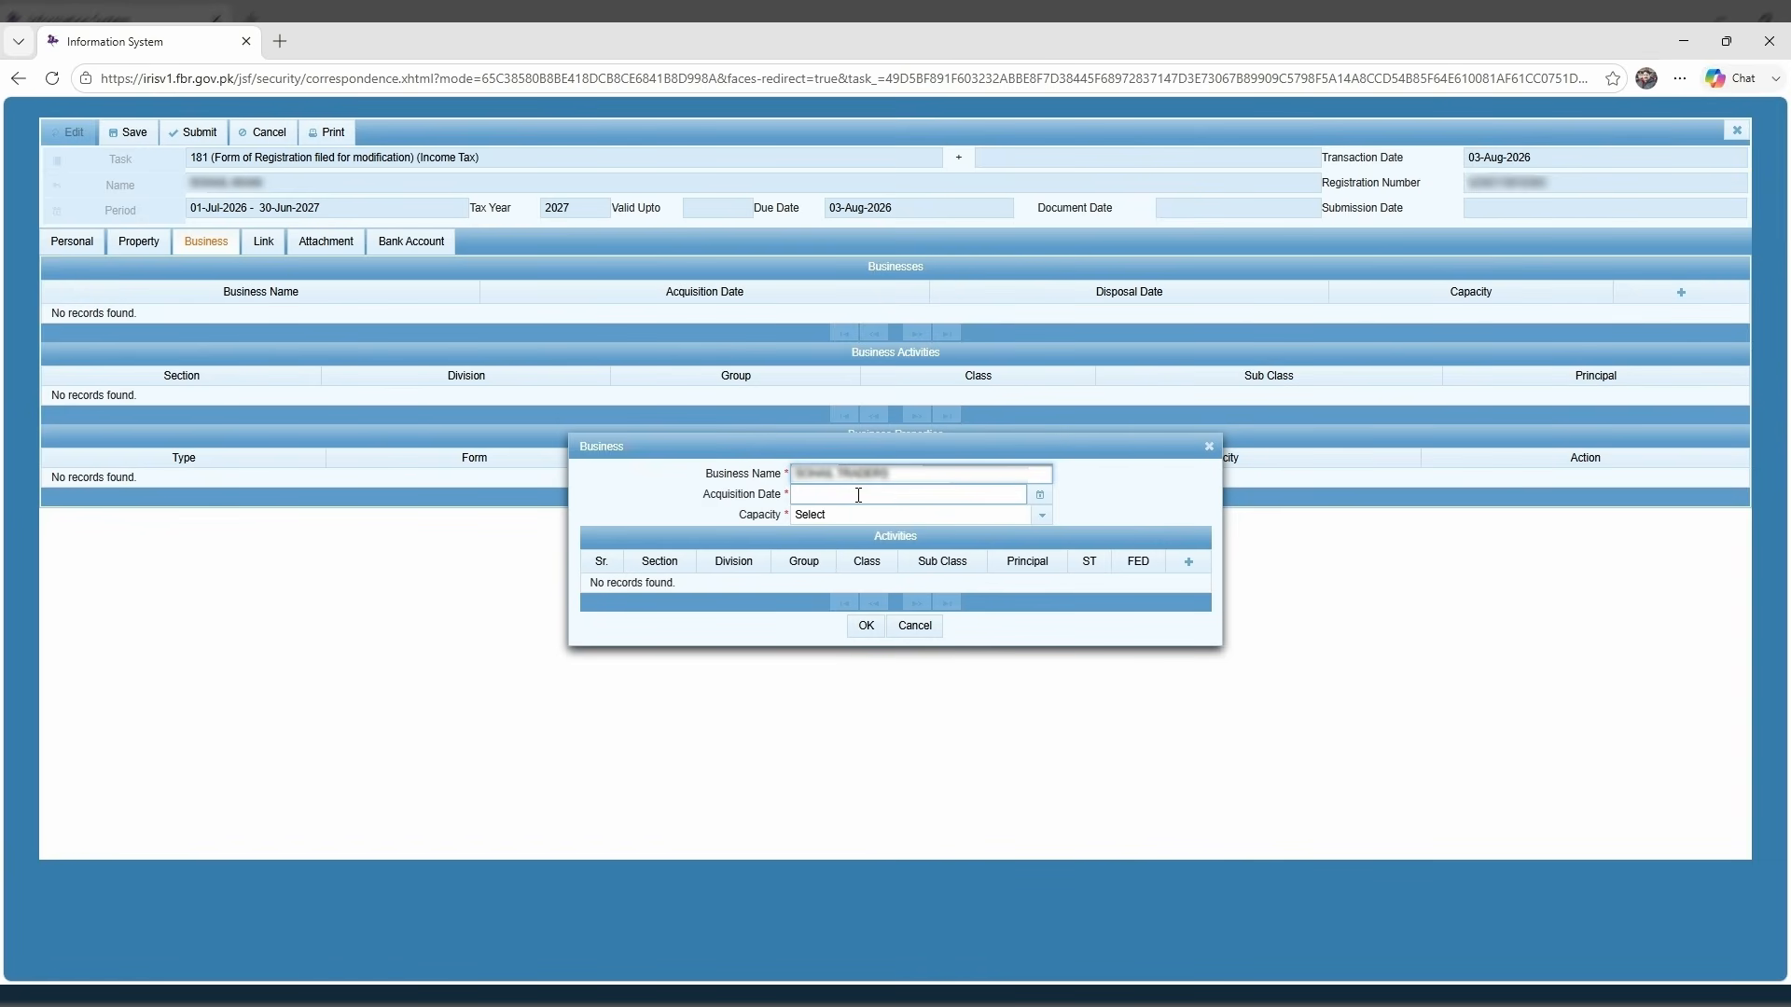
click(1040, 498)
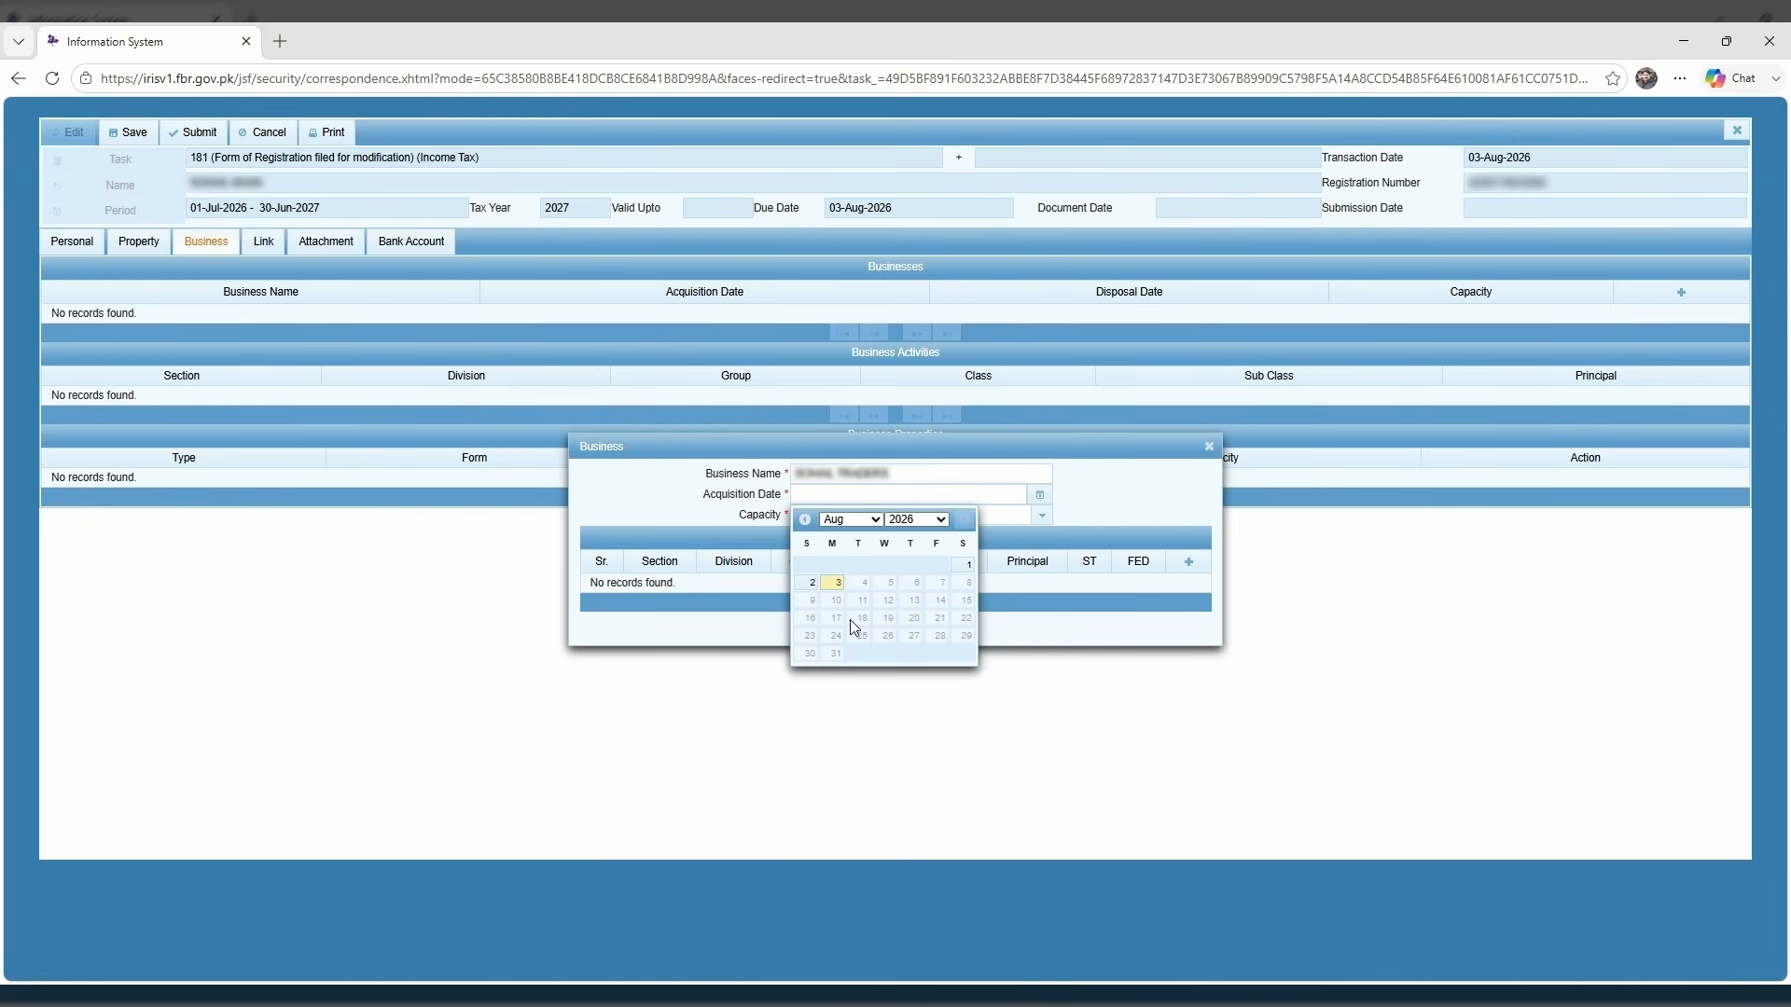
click(851, 673)
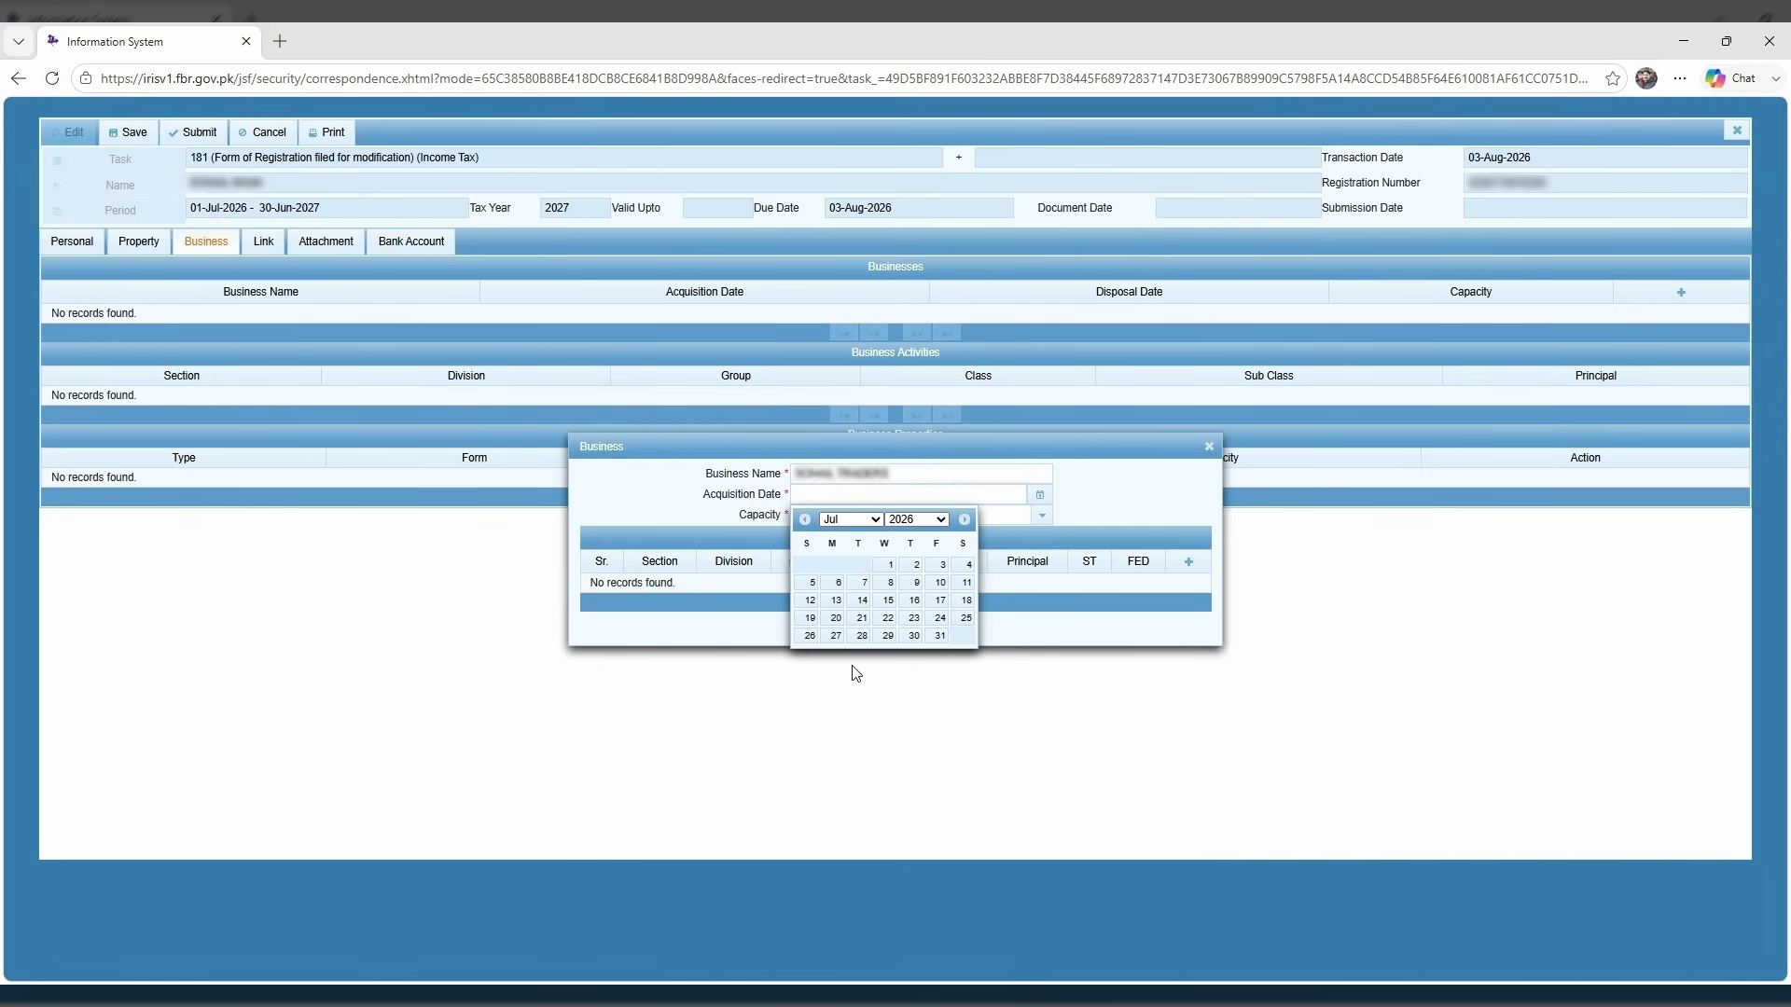
click(892, 567)
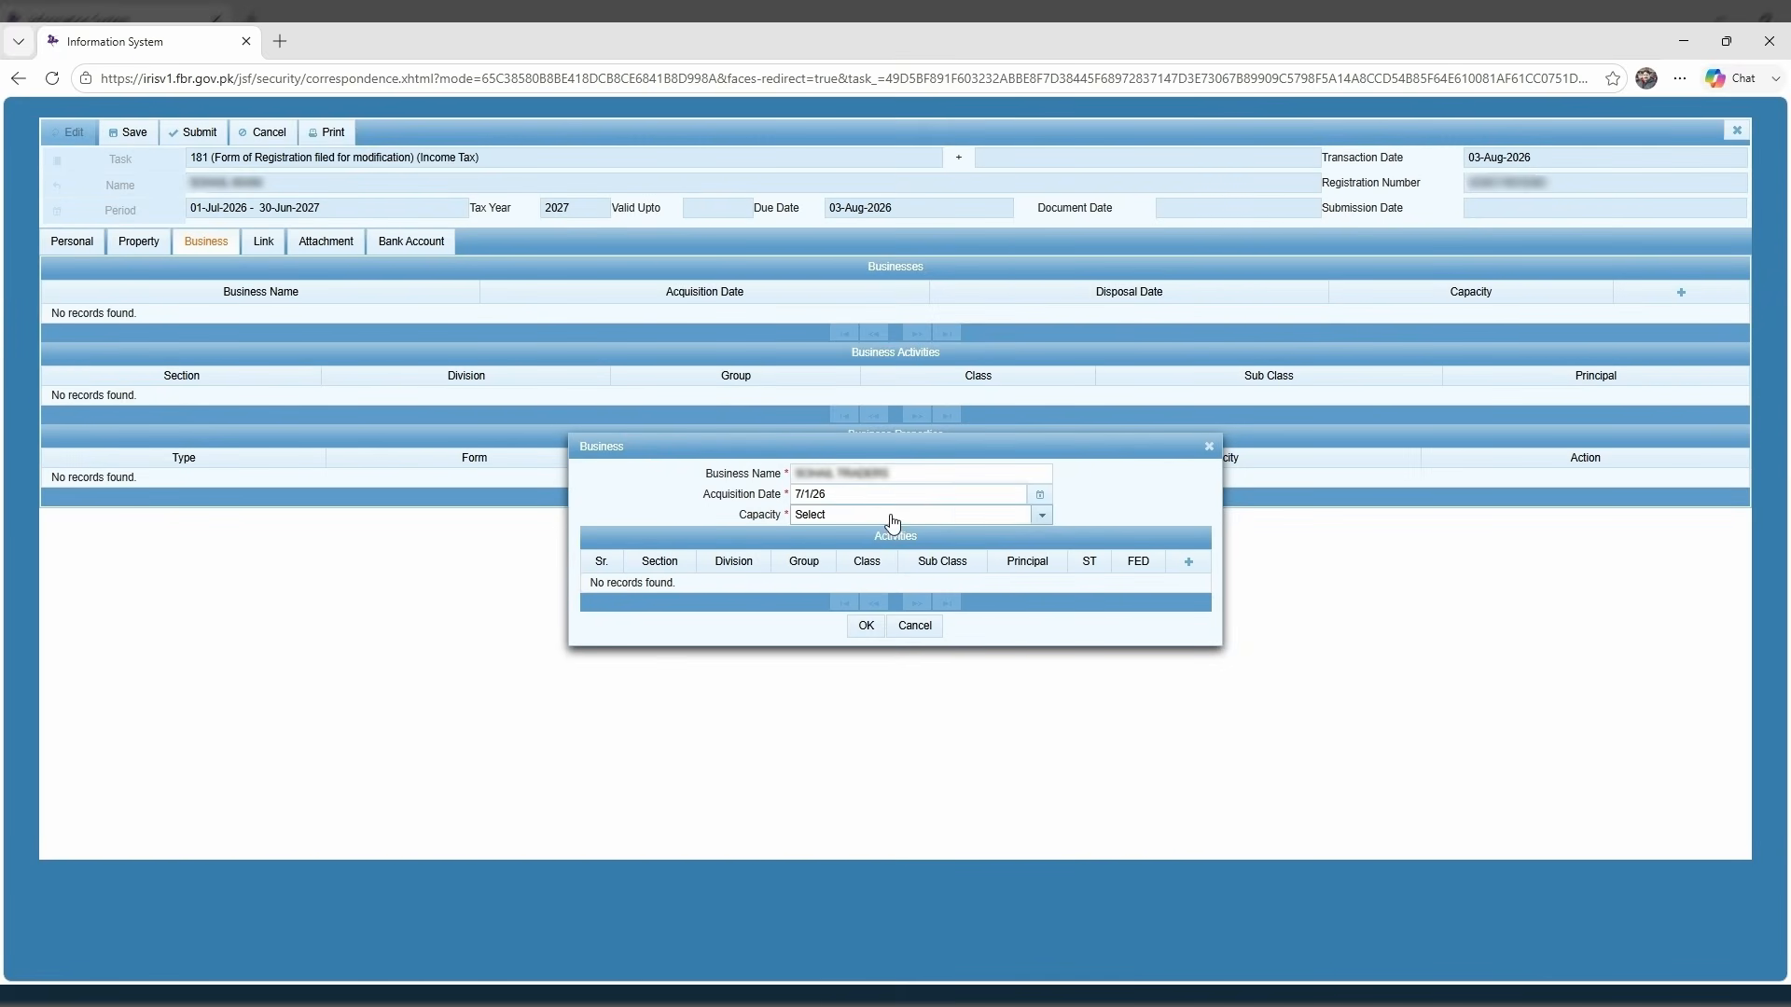
click(892, 521)
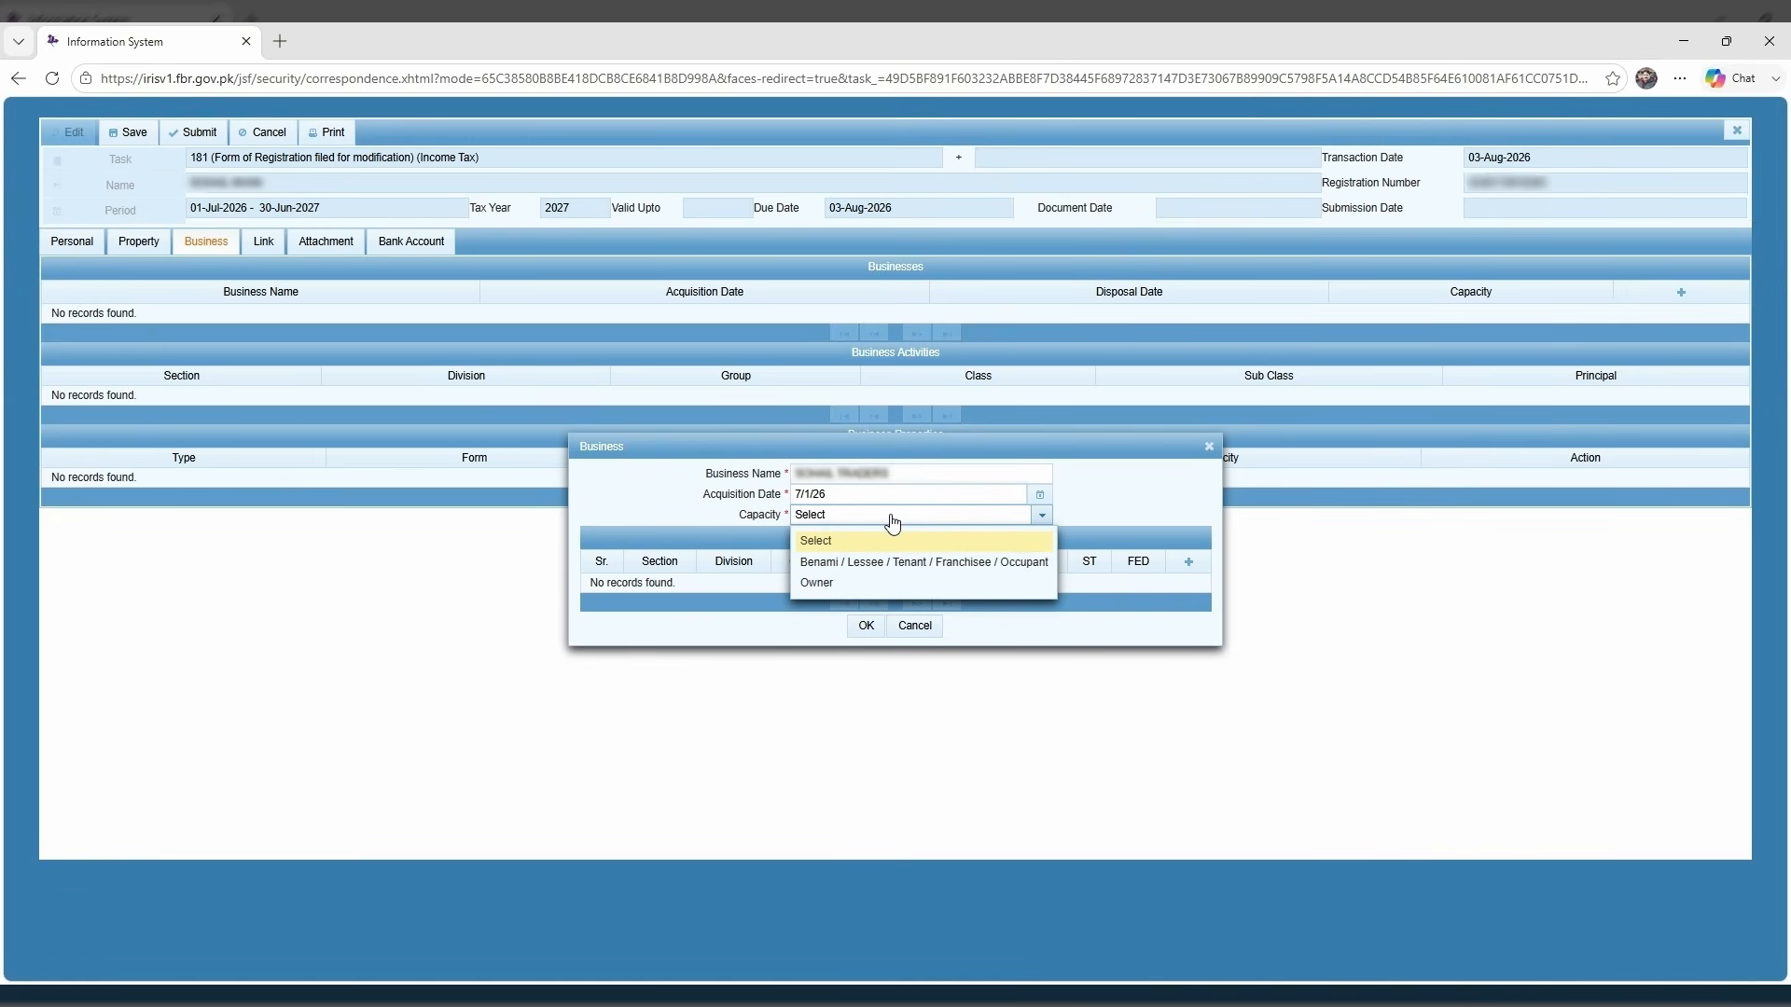
click(877, 583)
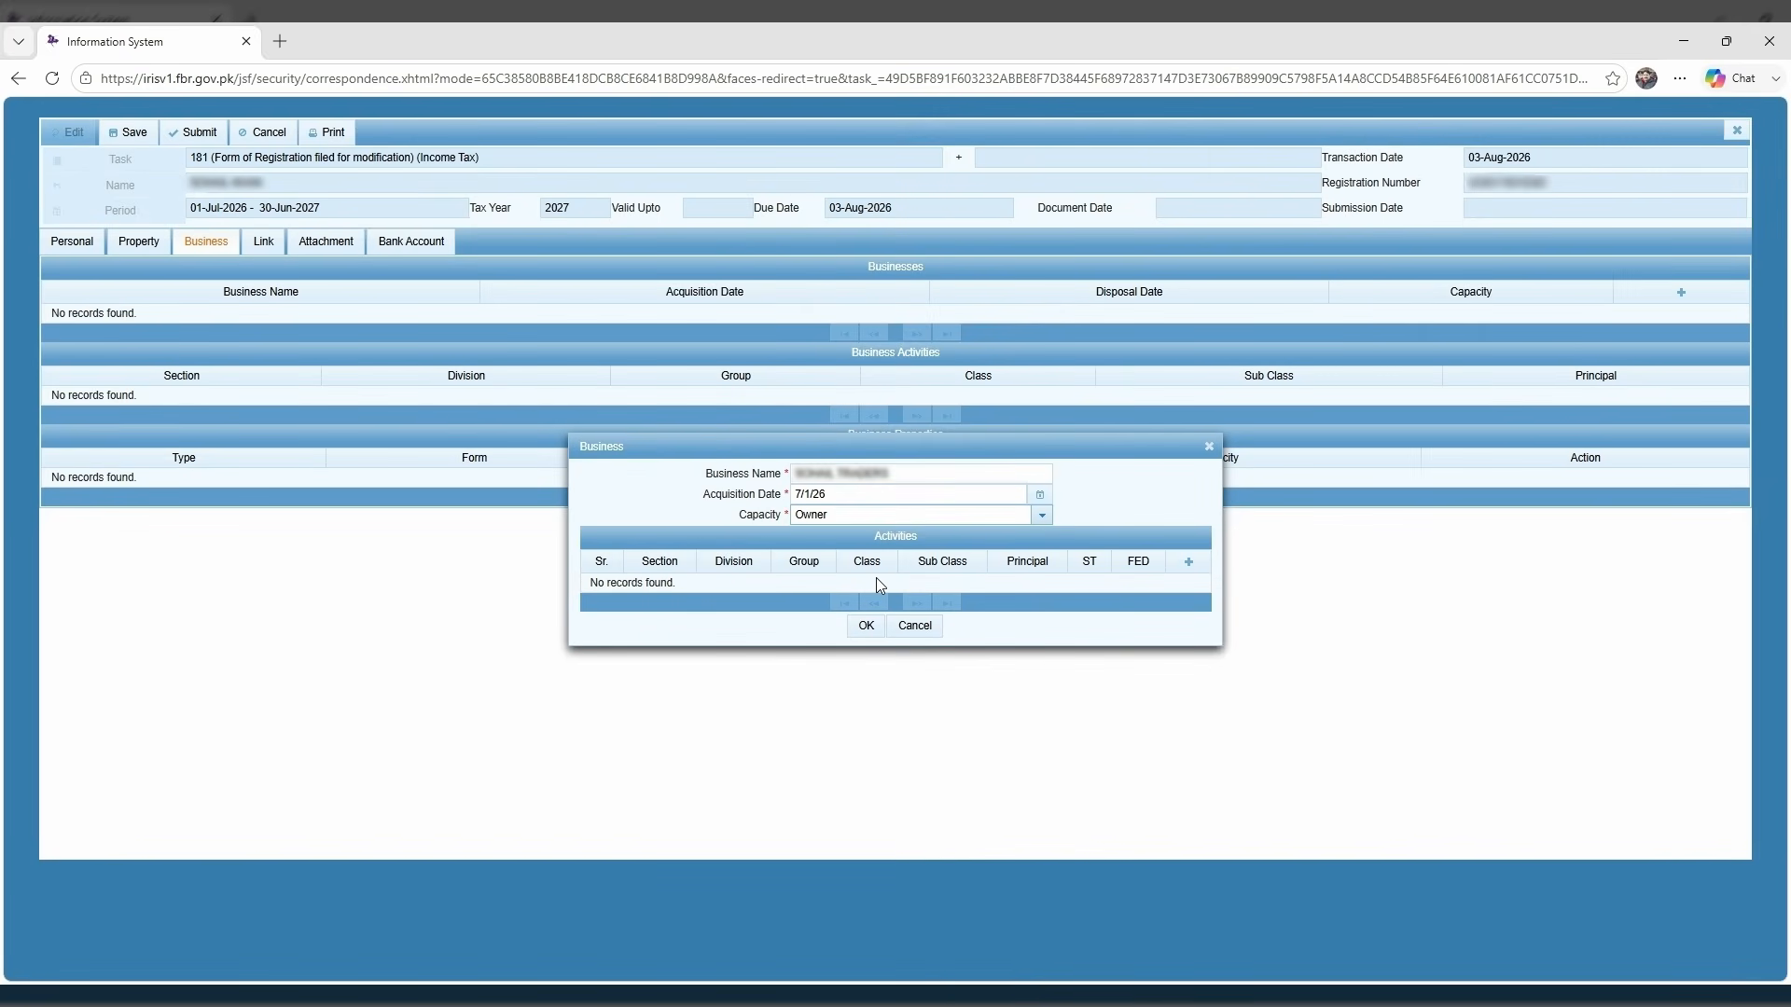
click(1188, 563)
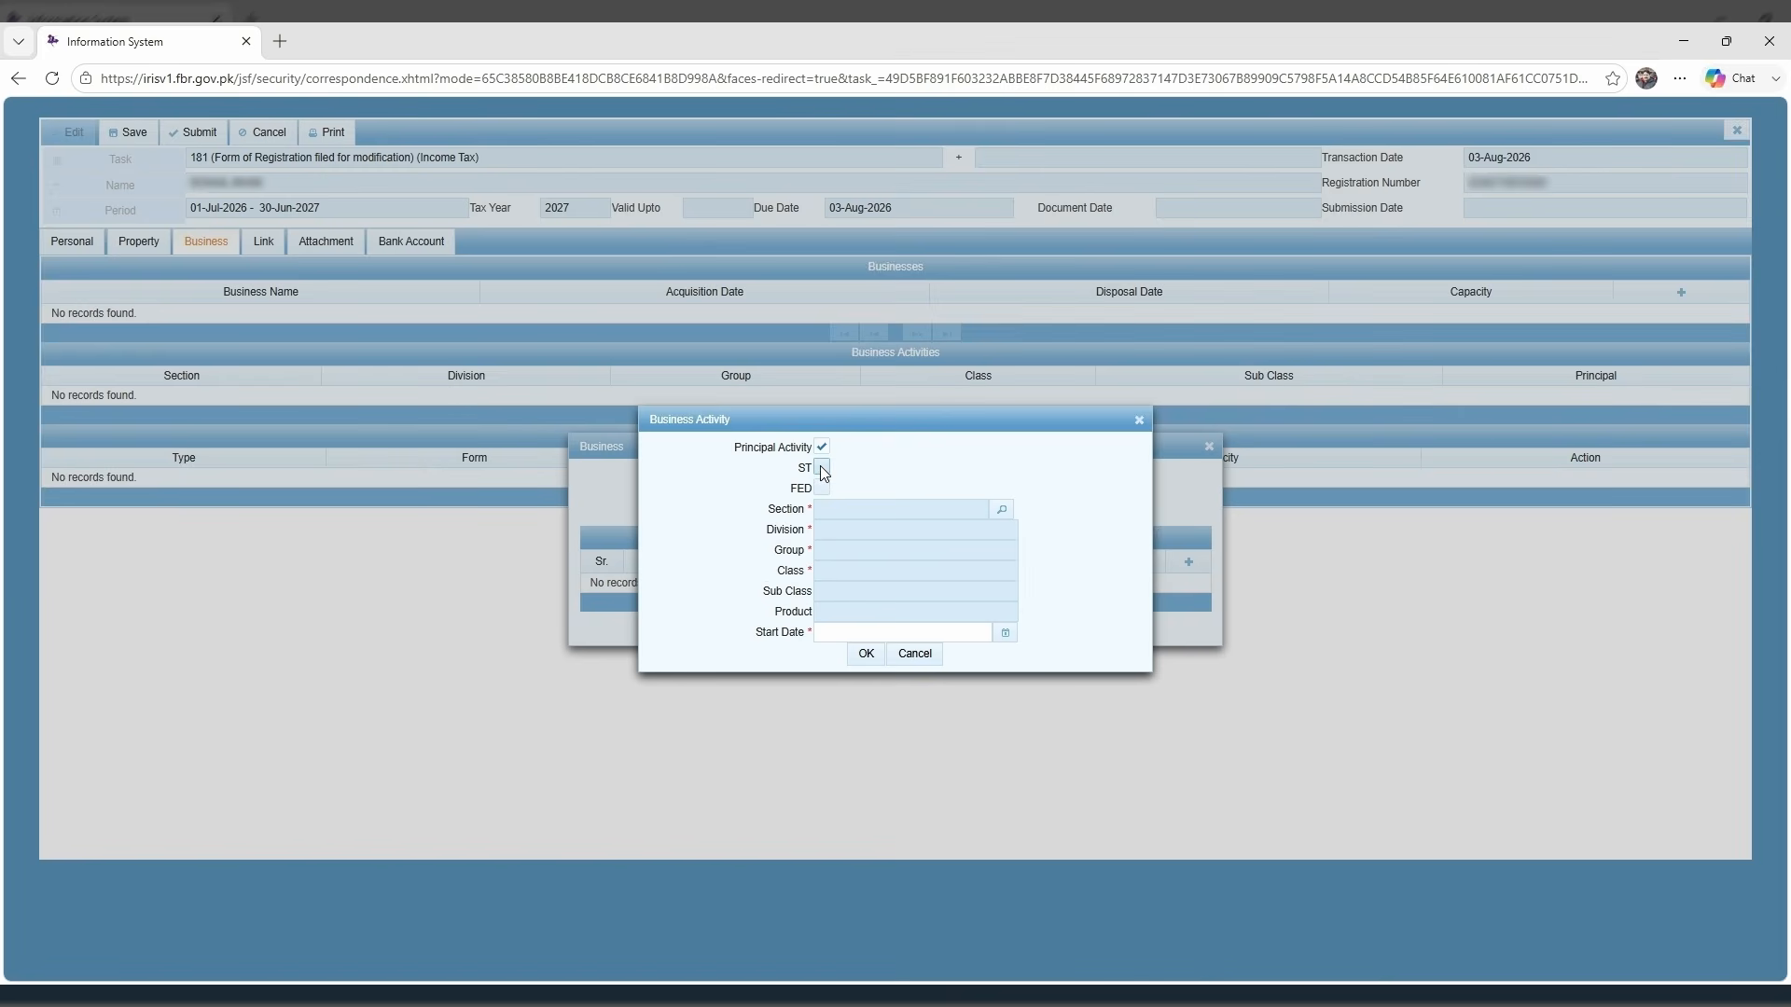
Add principal activity Importer/Exporter/Importer/Importer, found by searching IMPORT, starting 1 July 2026.
click(1001, 511)
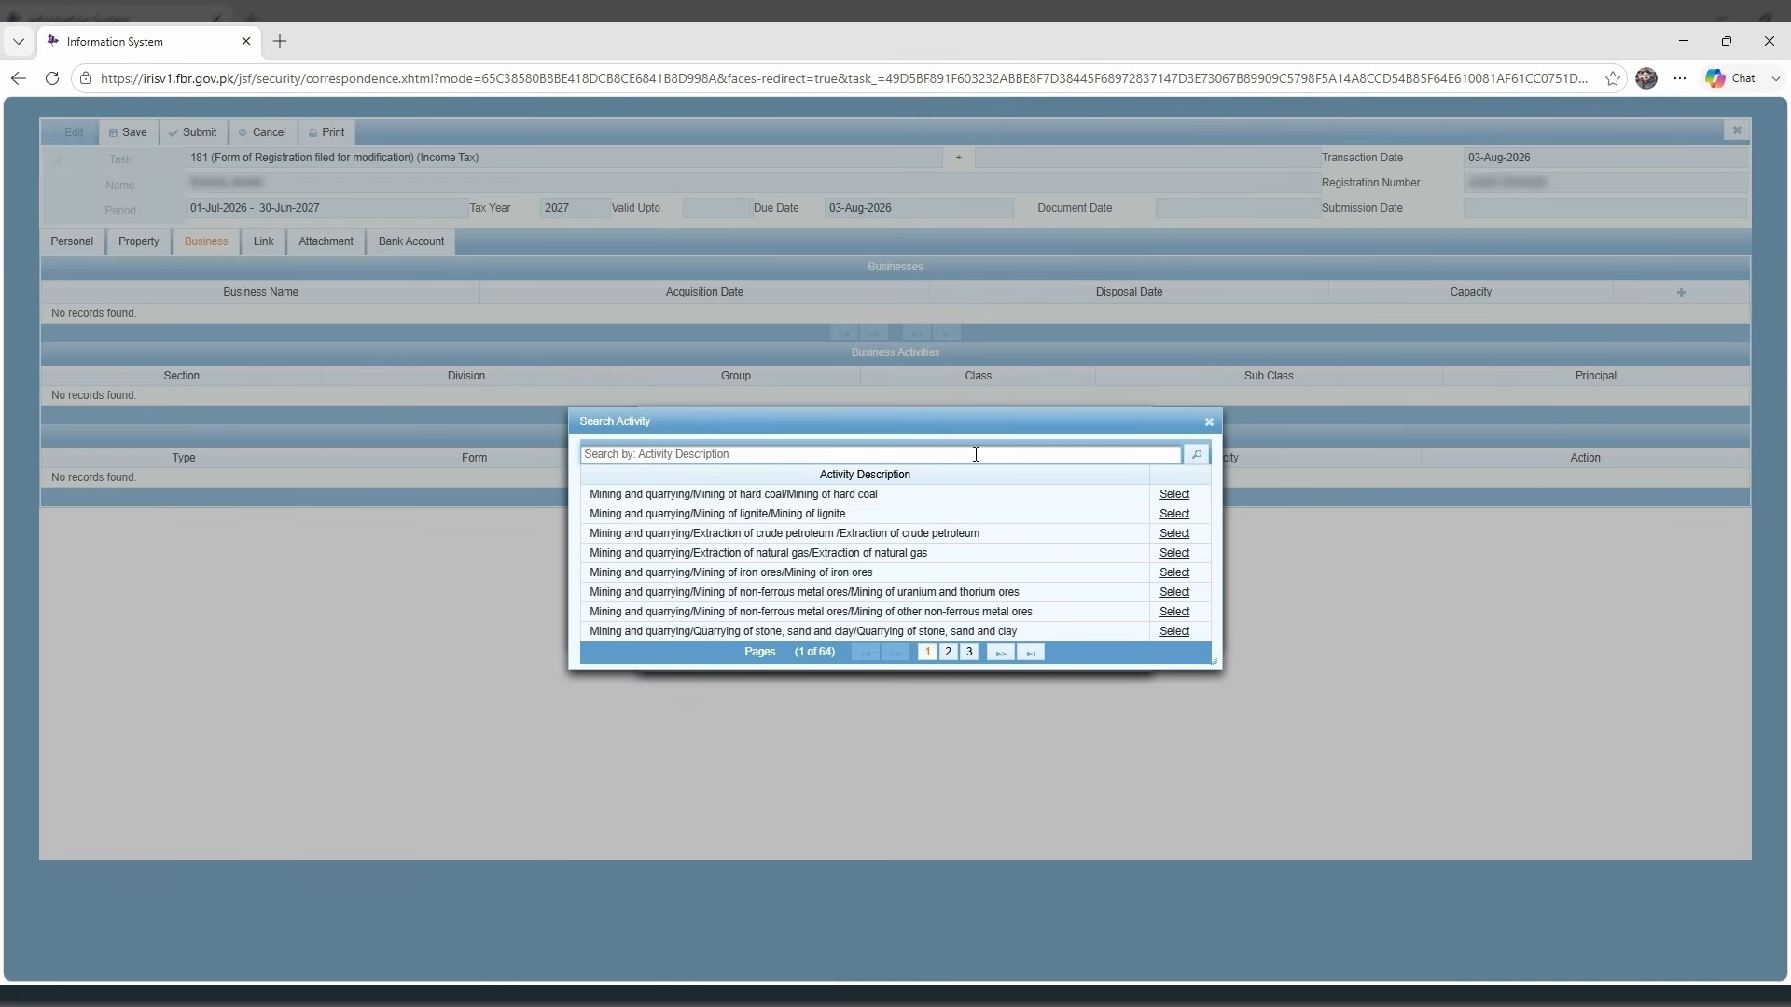
text(IMPORT)
key(Return)
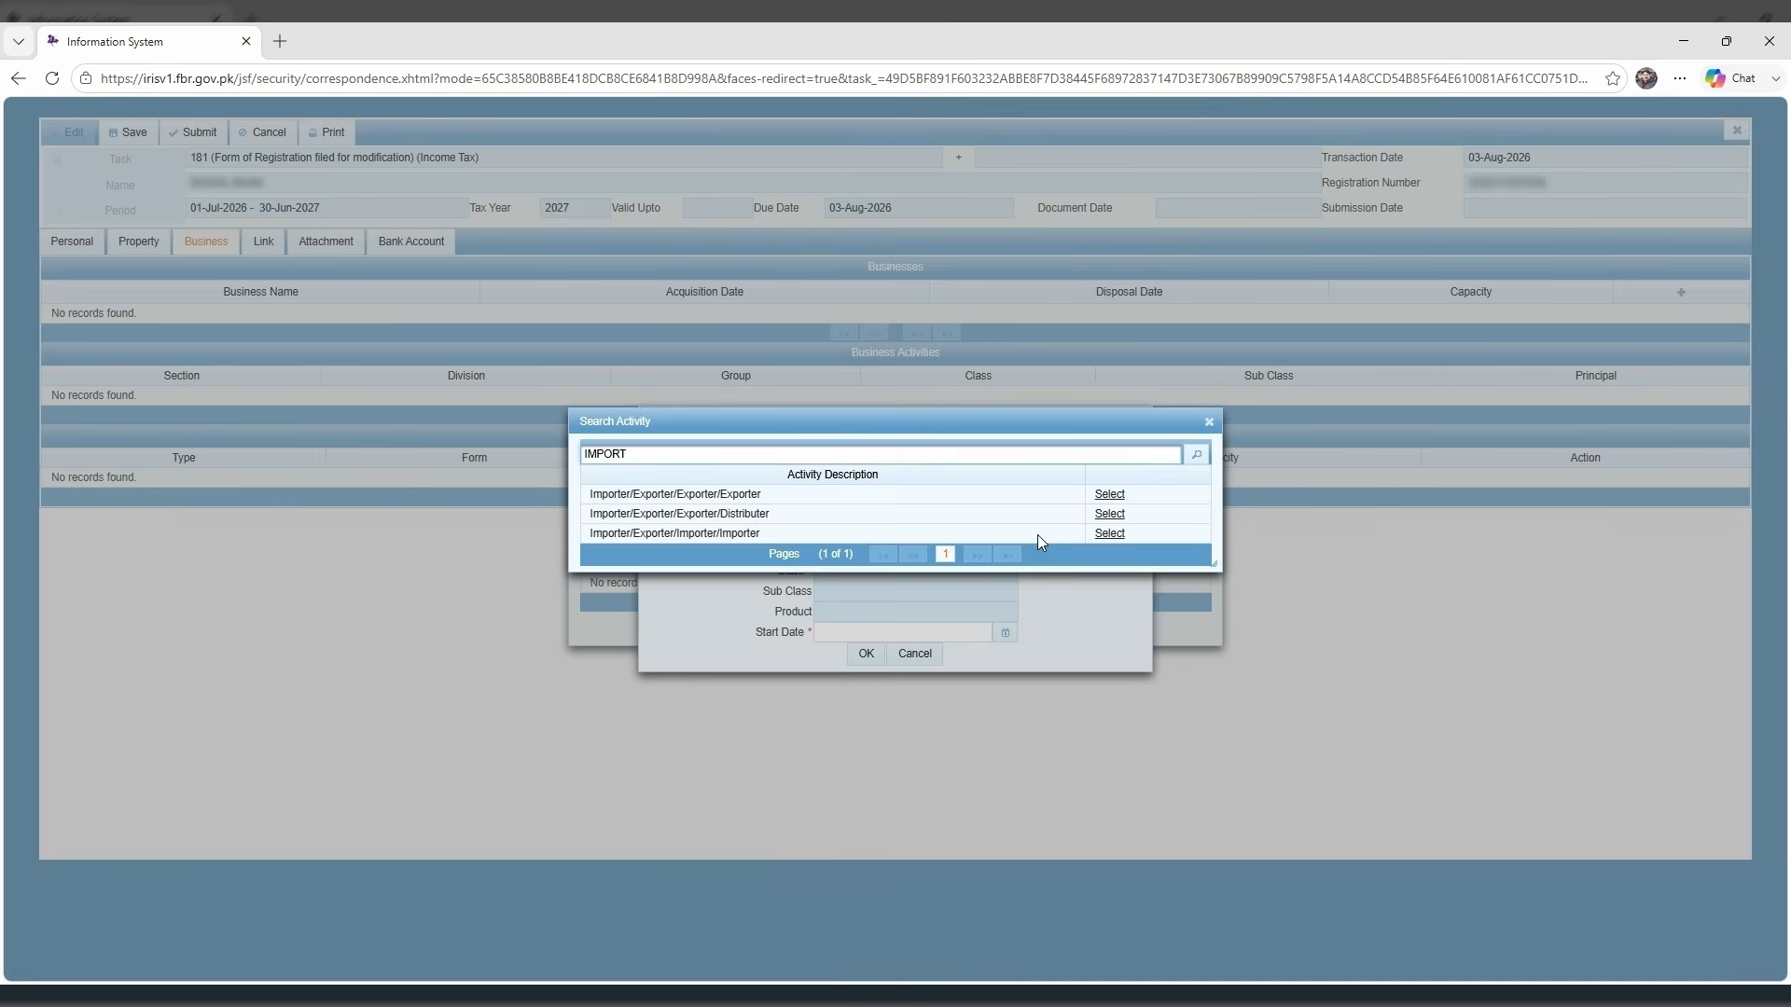
click(1110, 533)
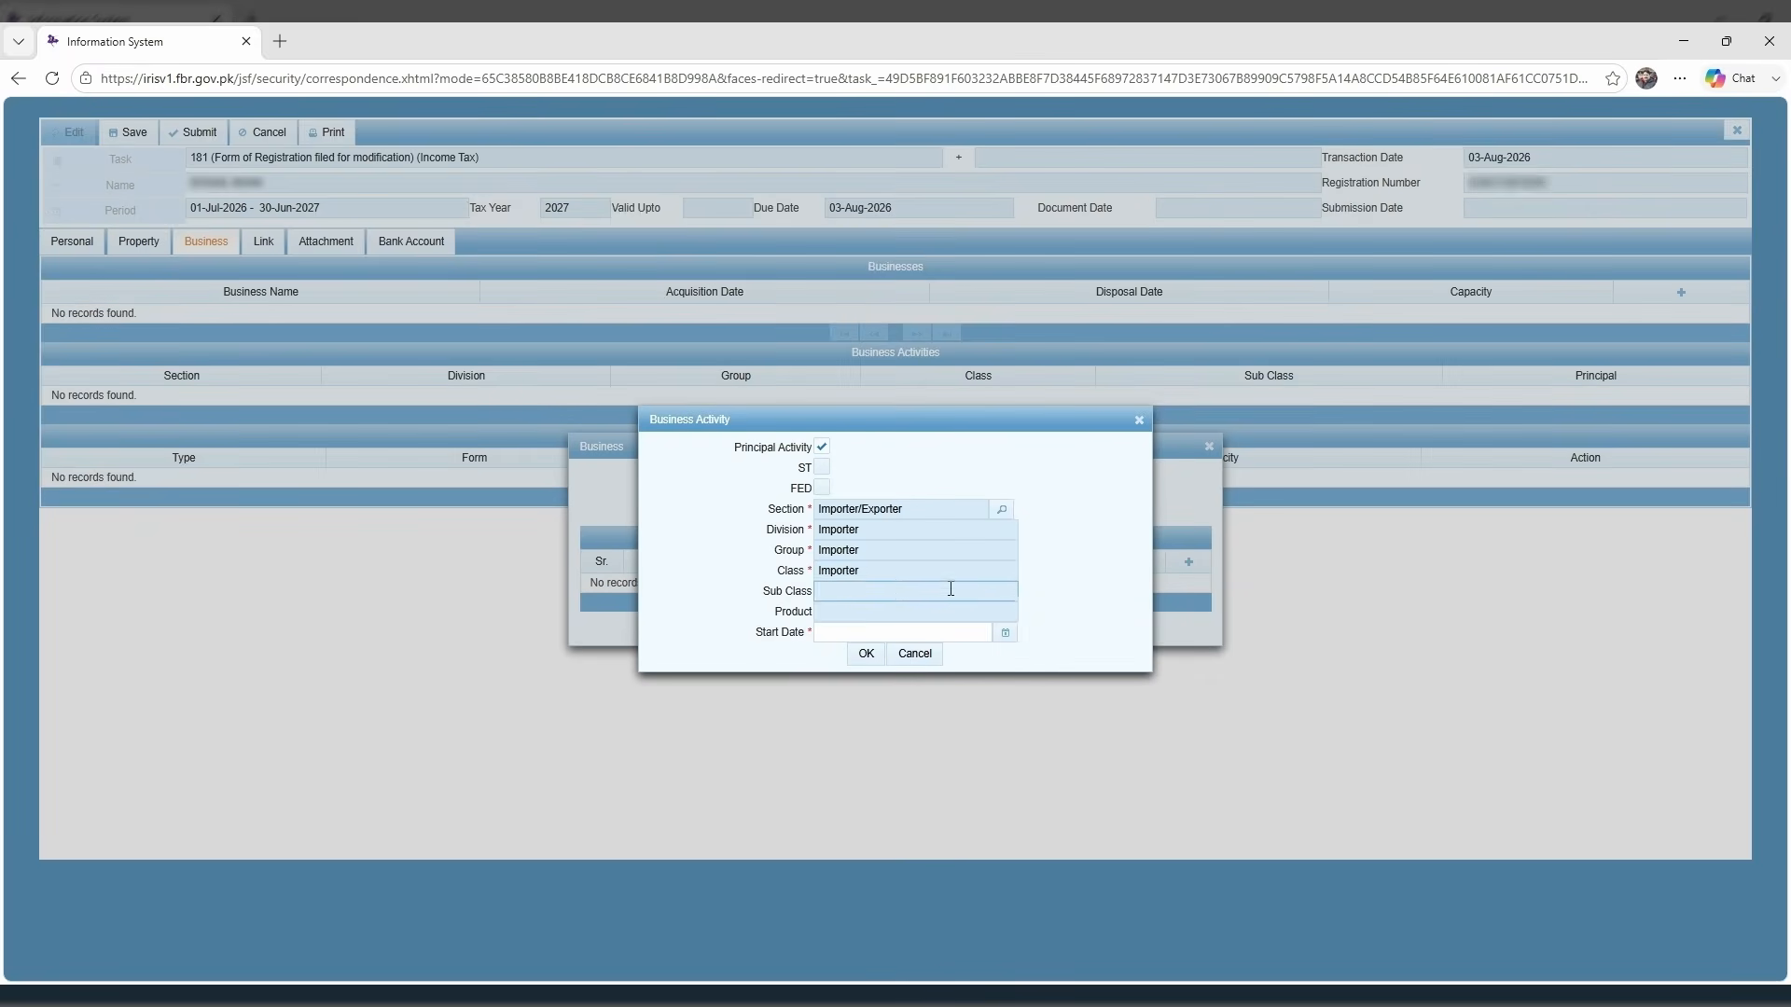
click(1005, 634)
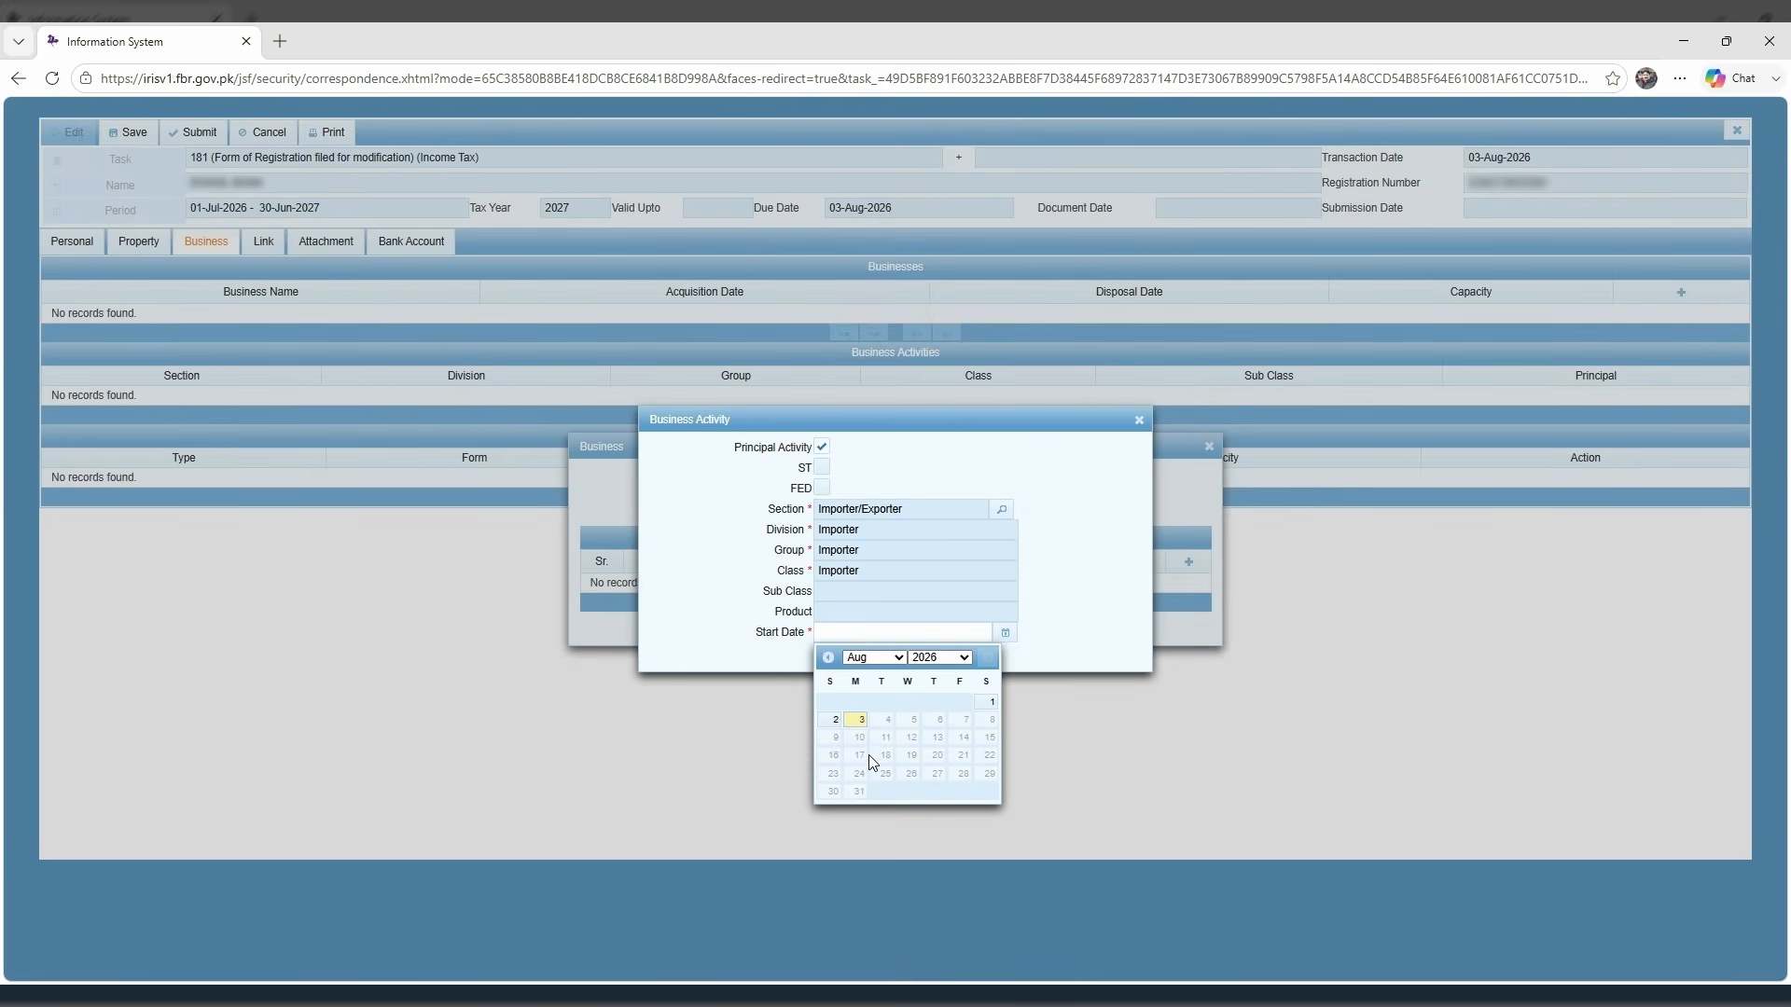
click(865, 814)
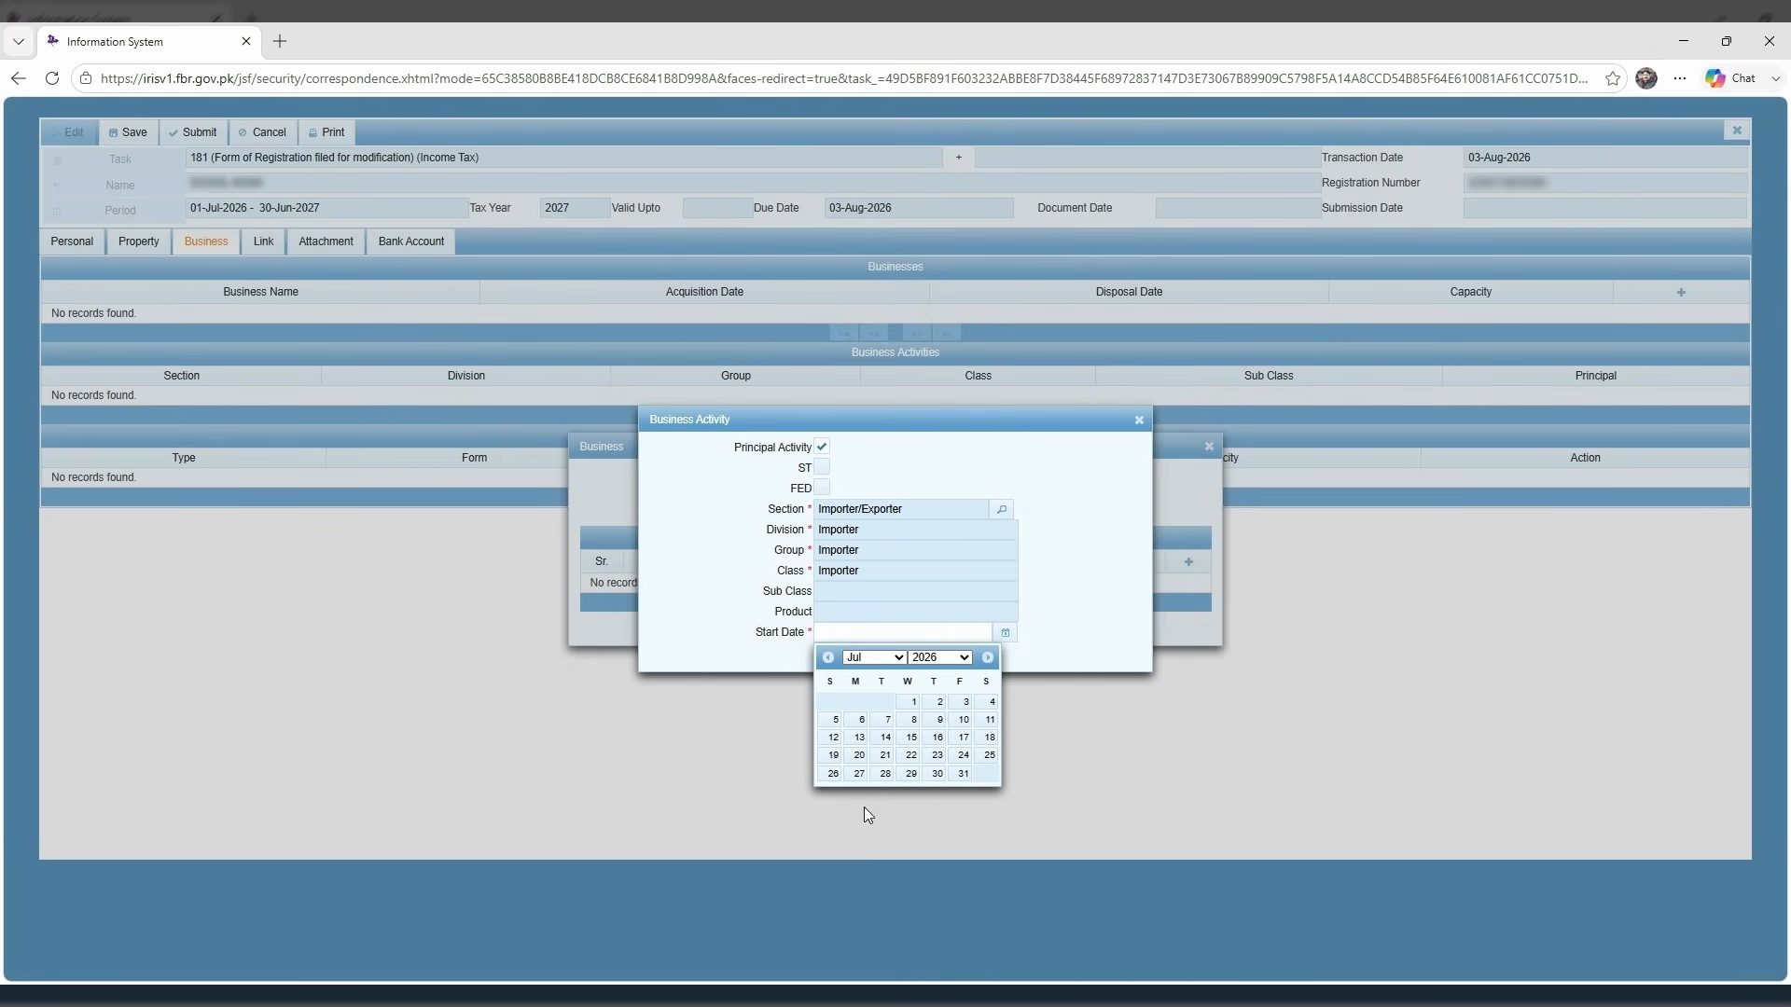
click(912, 703)
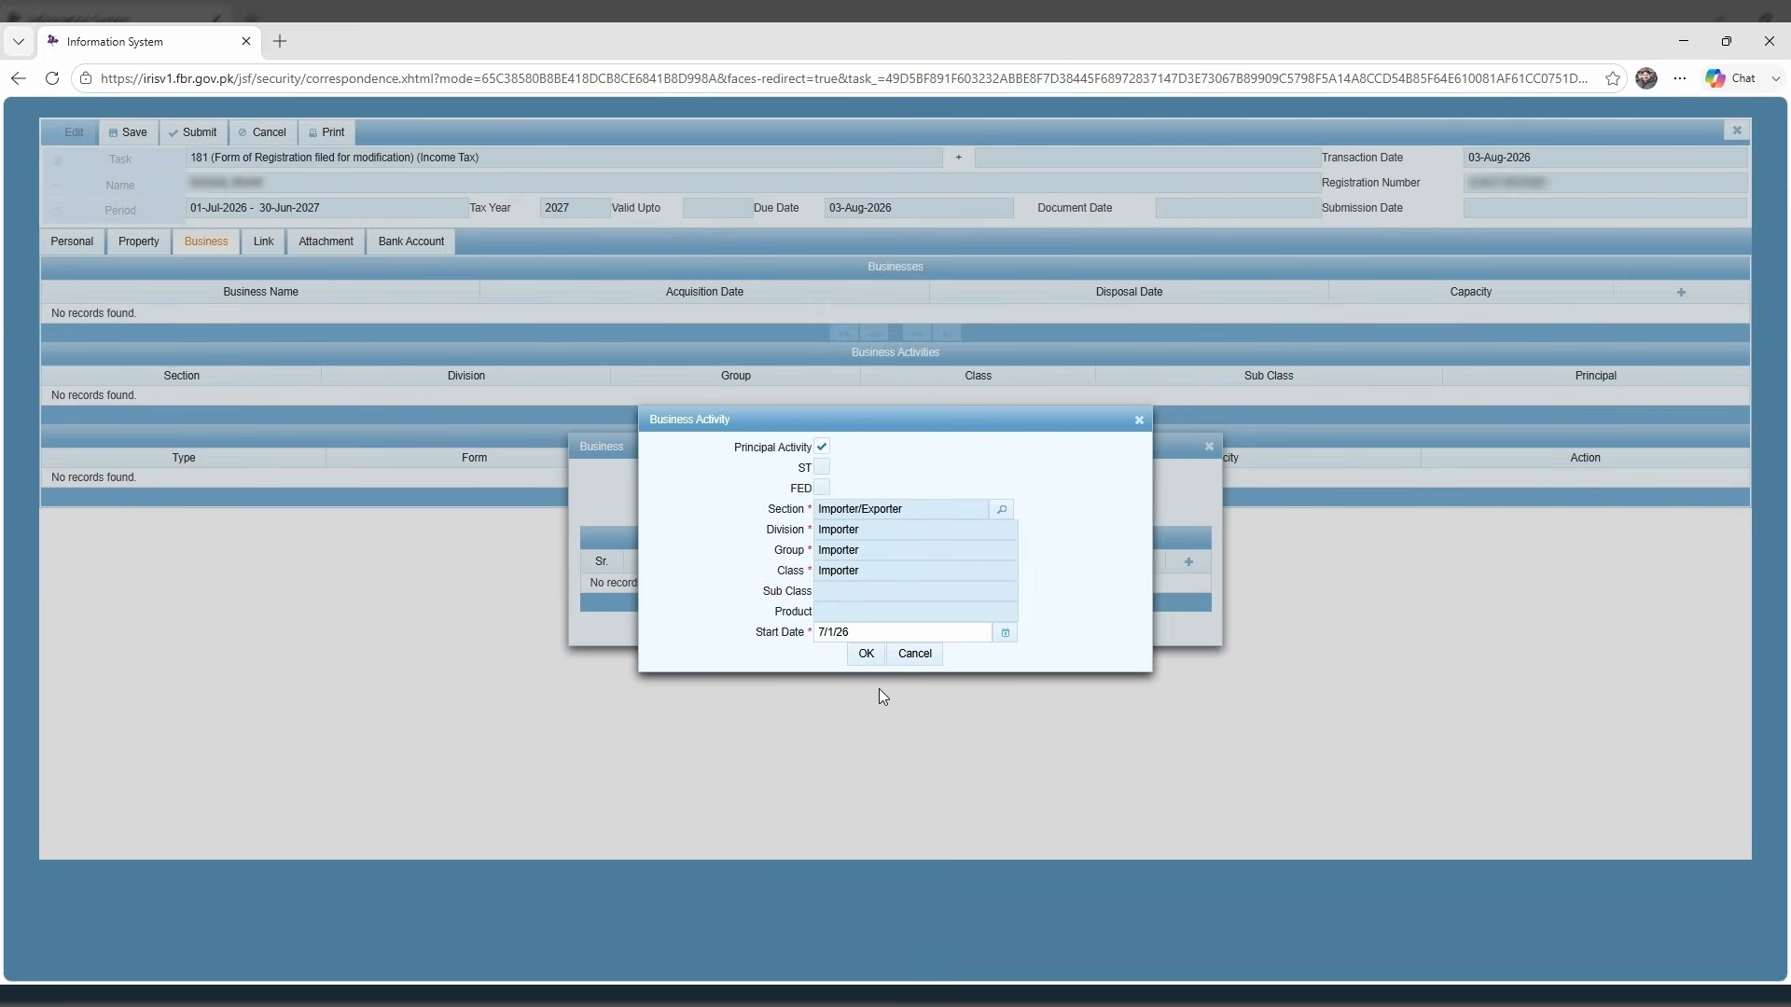
click(865, 655)
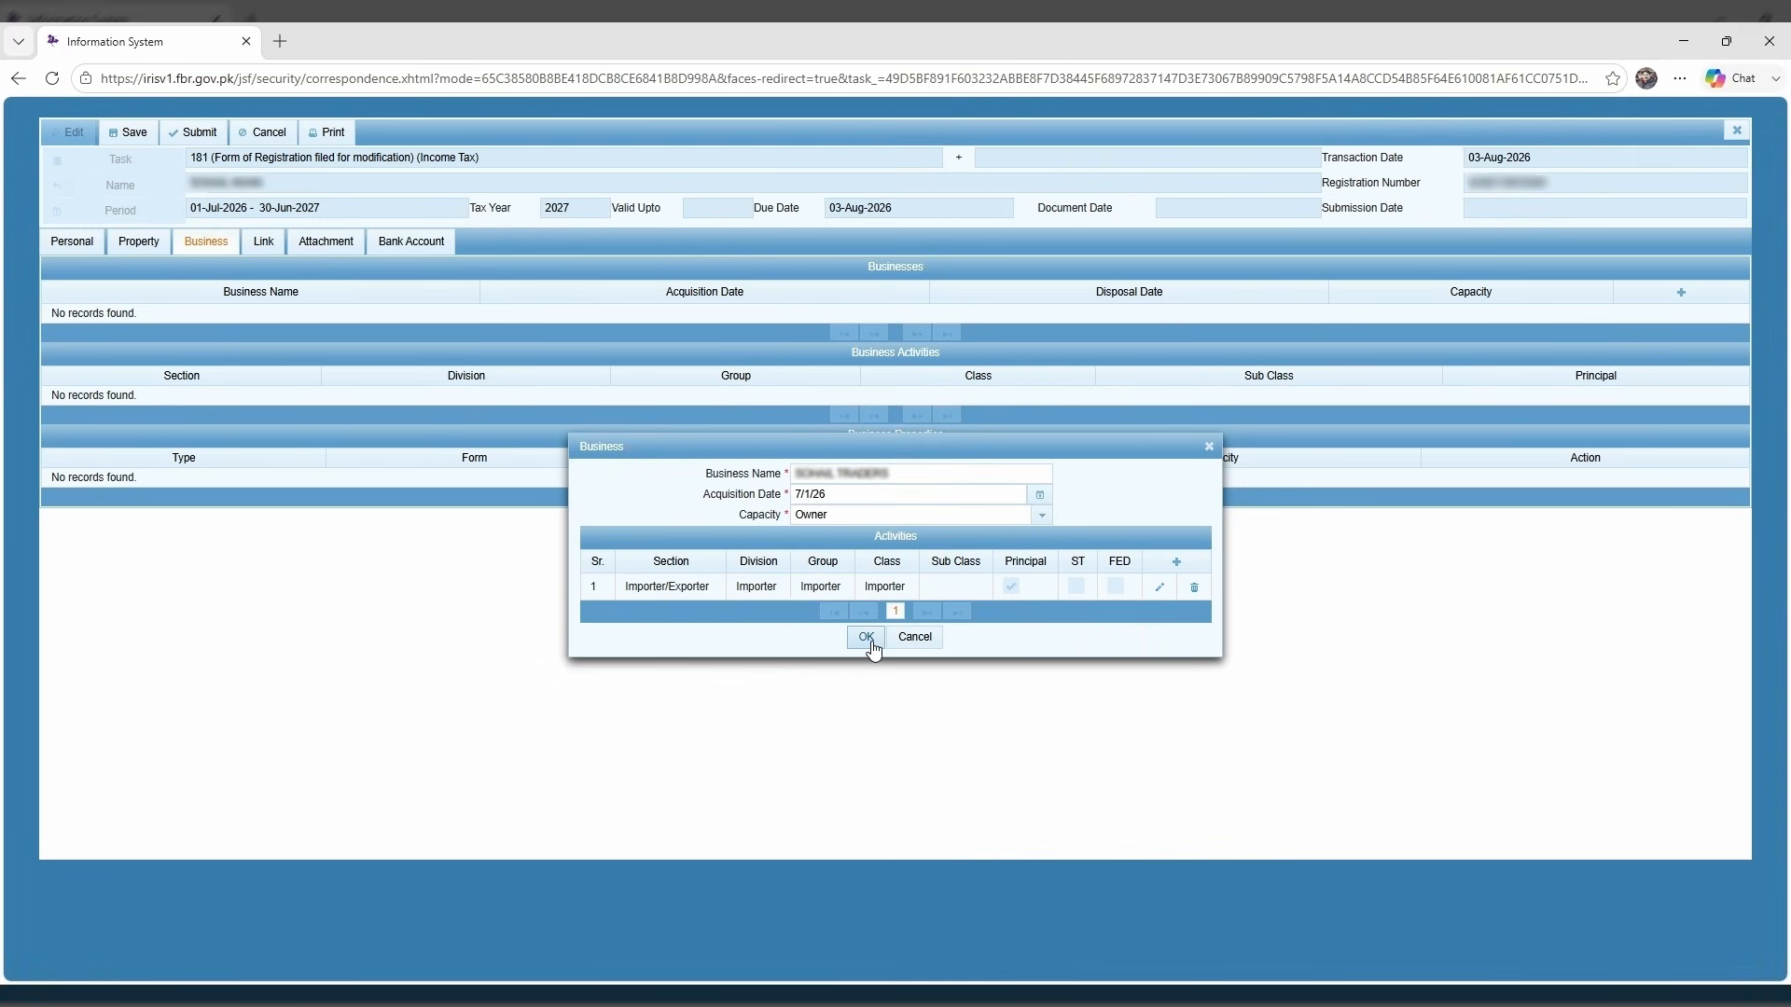
Save the Owner business acquired 01-Jul-2026 and switch to the Property tab.
click(867, 639)
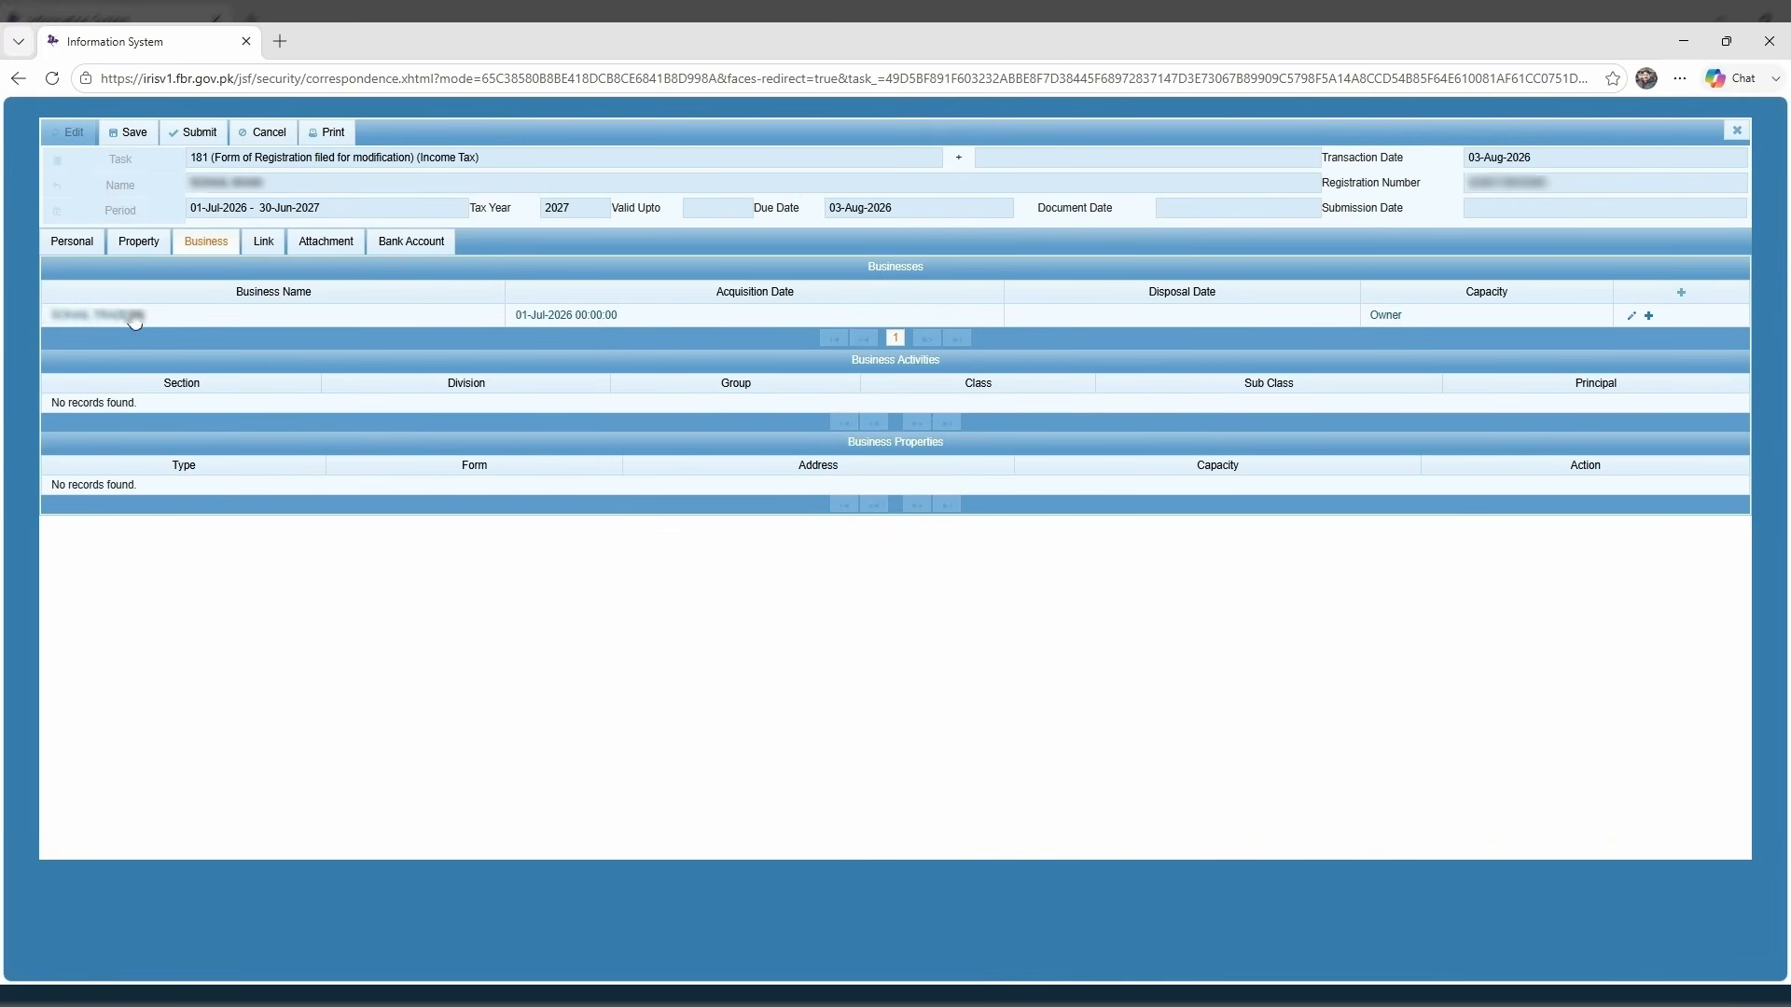
click(140, 244)
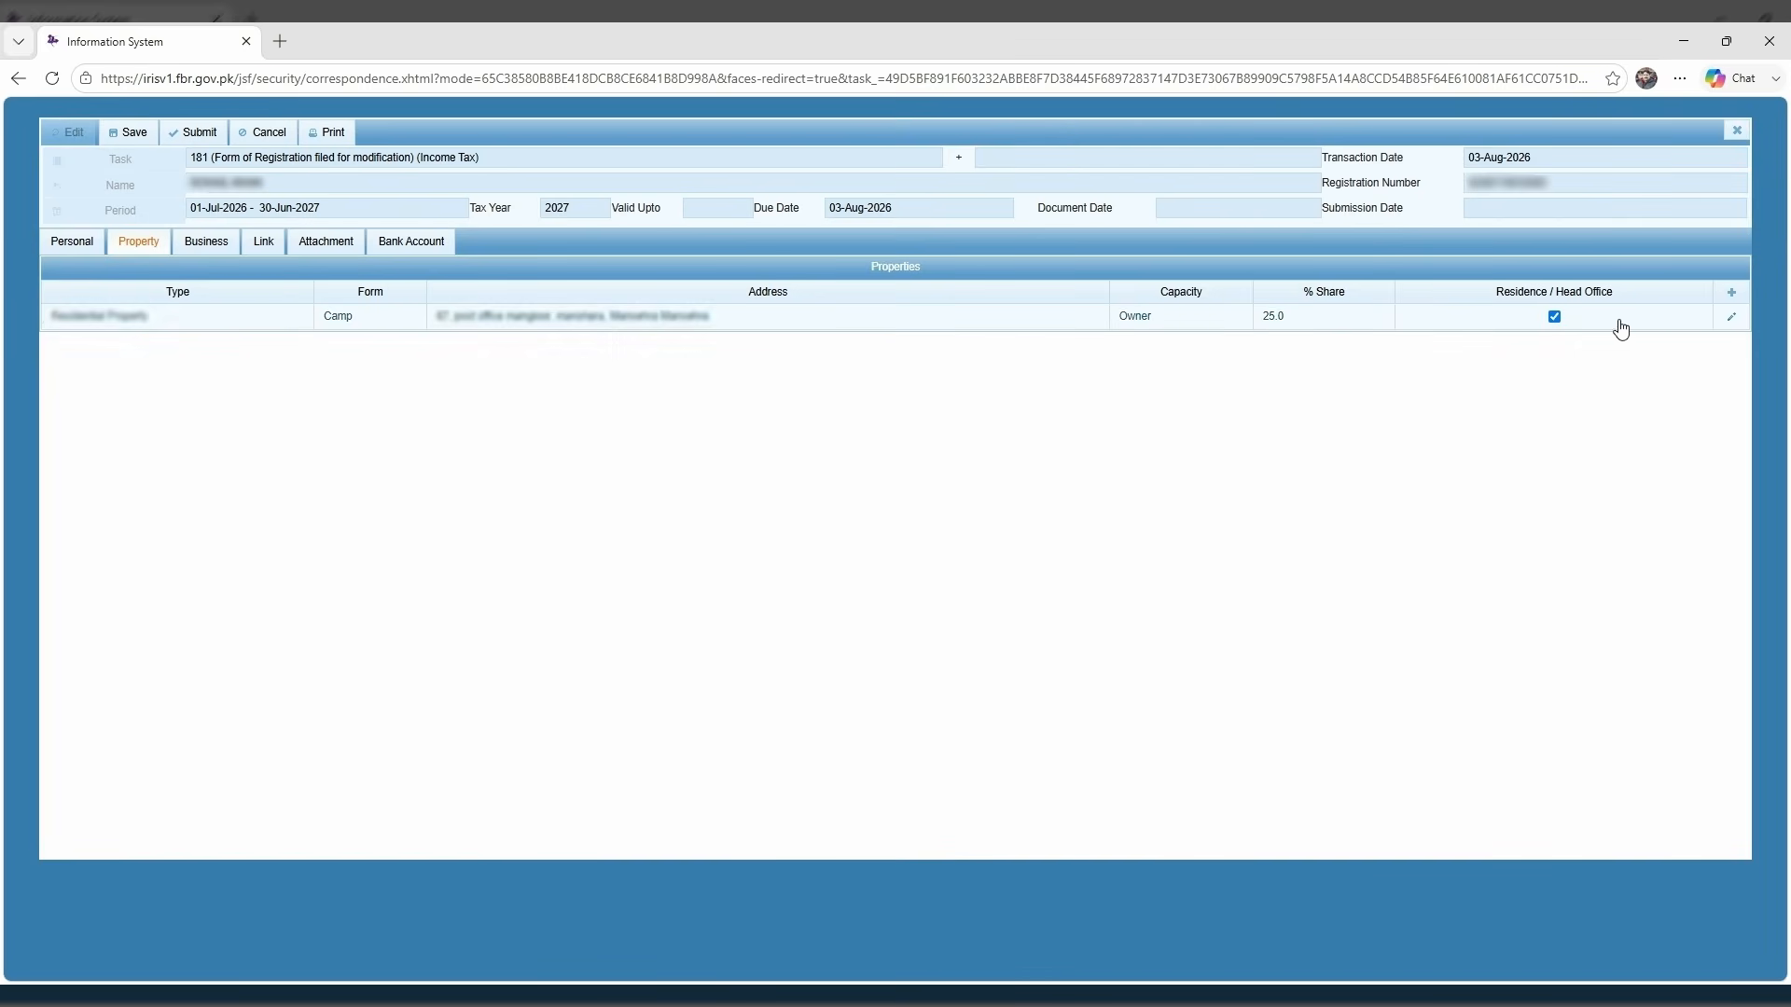
Add a new property of type Commercial Property with form Office.
click(1732, 295)
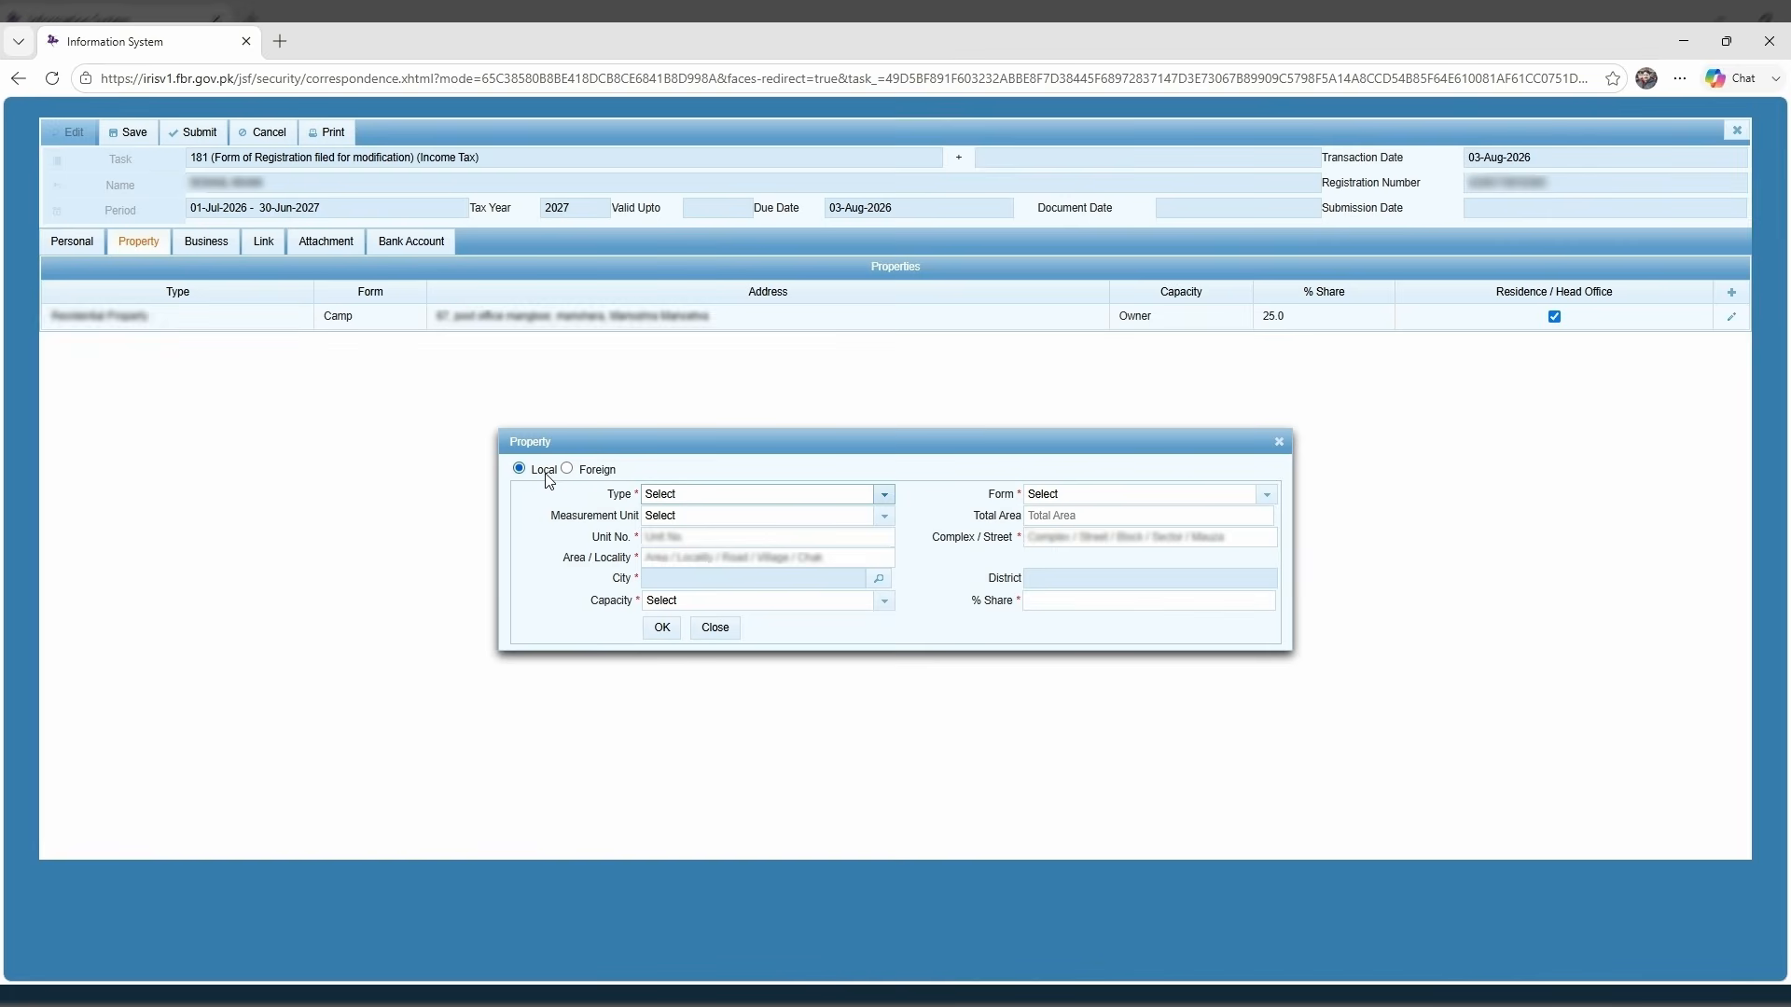
click(748, 503)
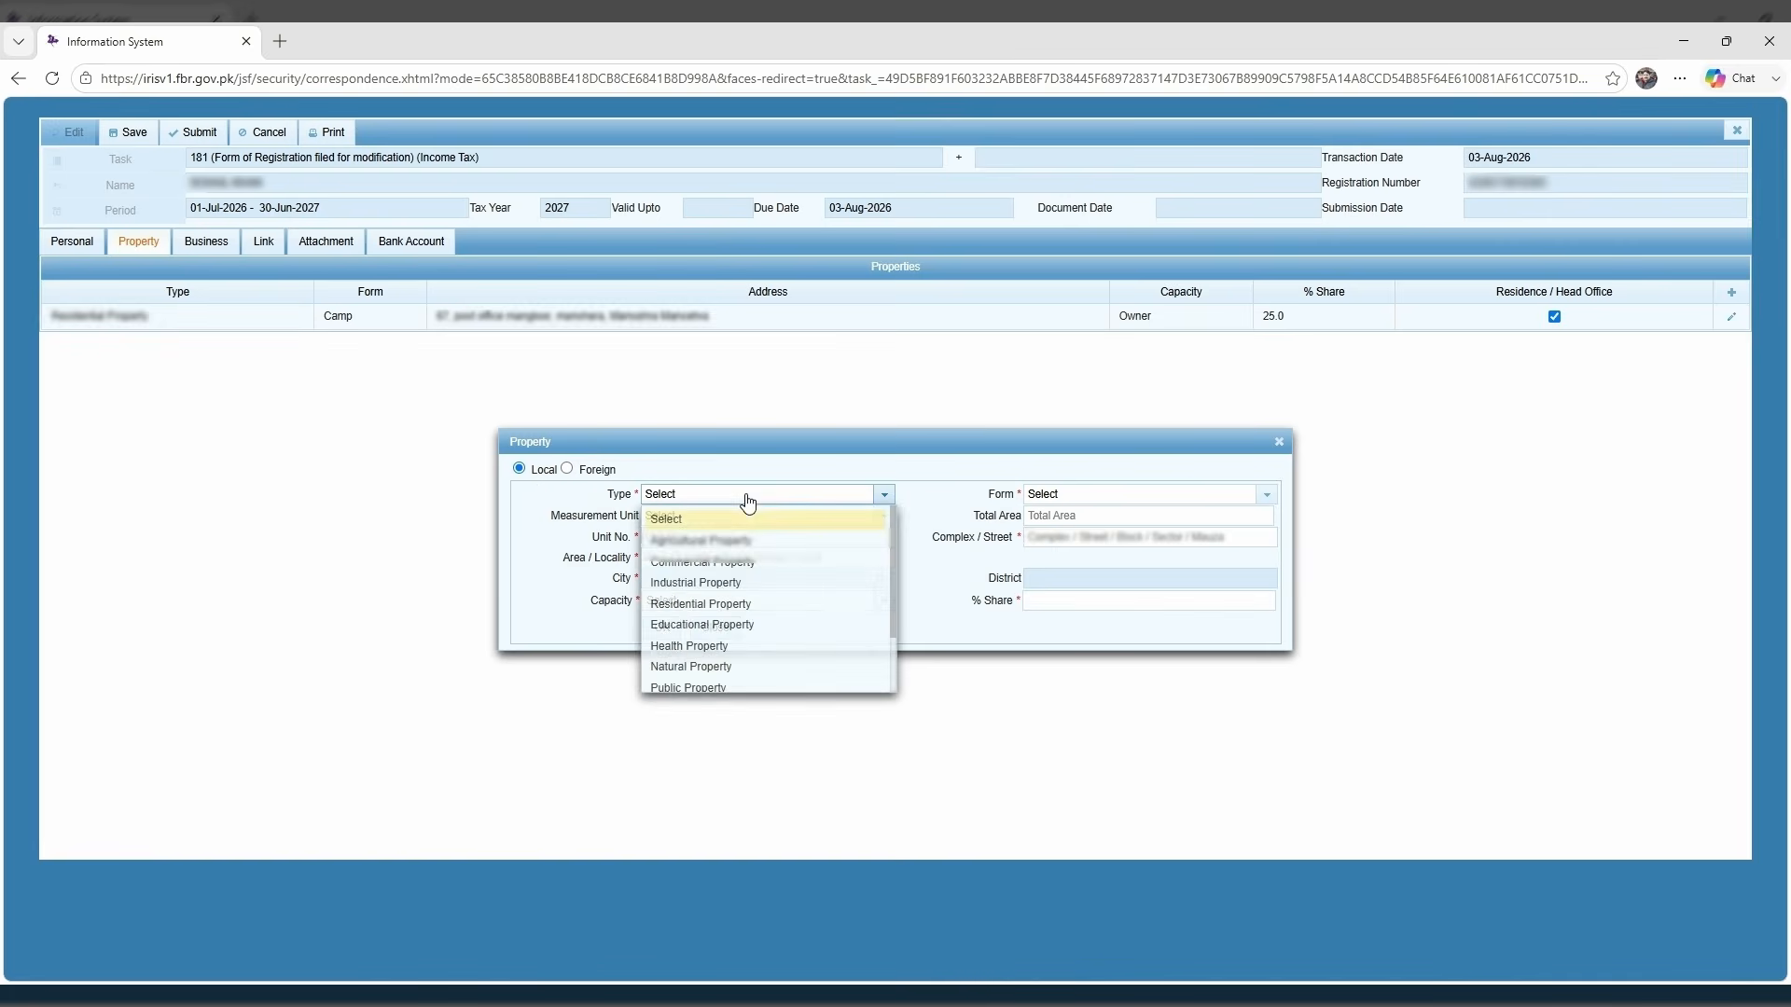
click(724, 562)
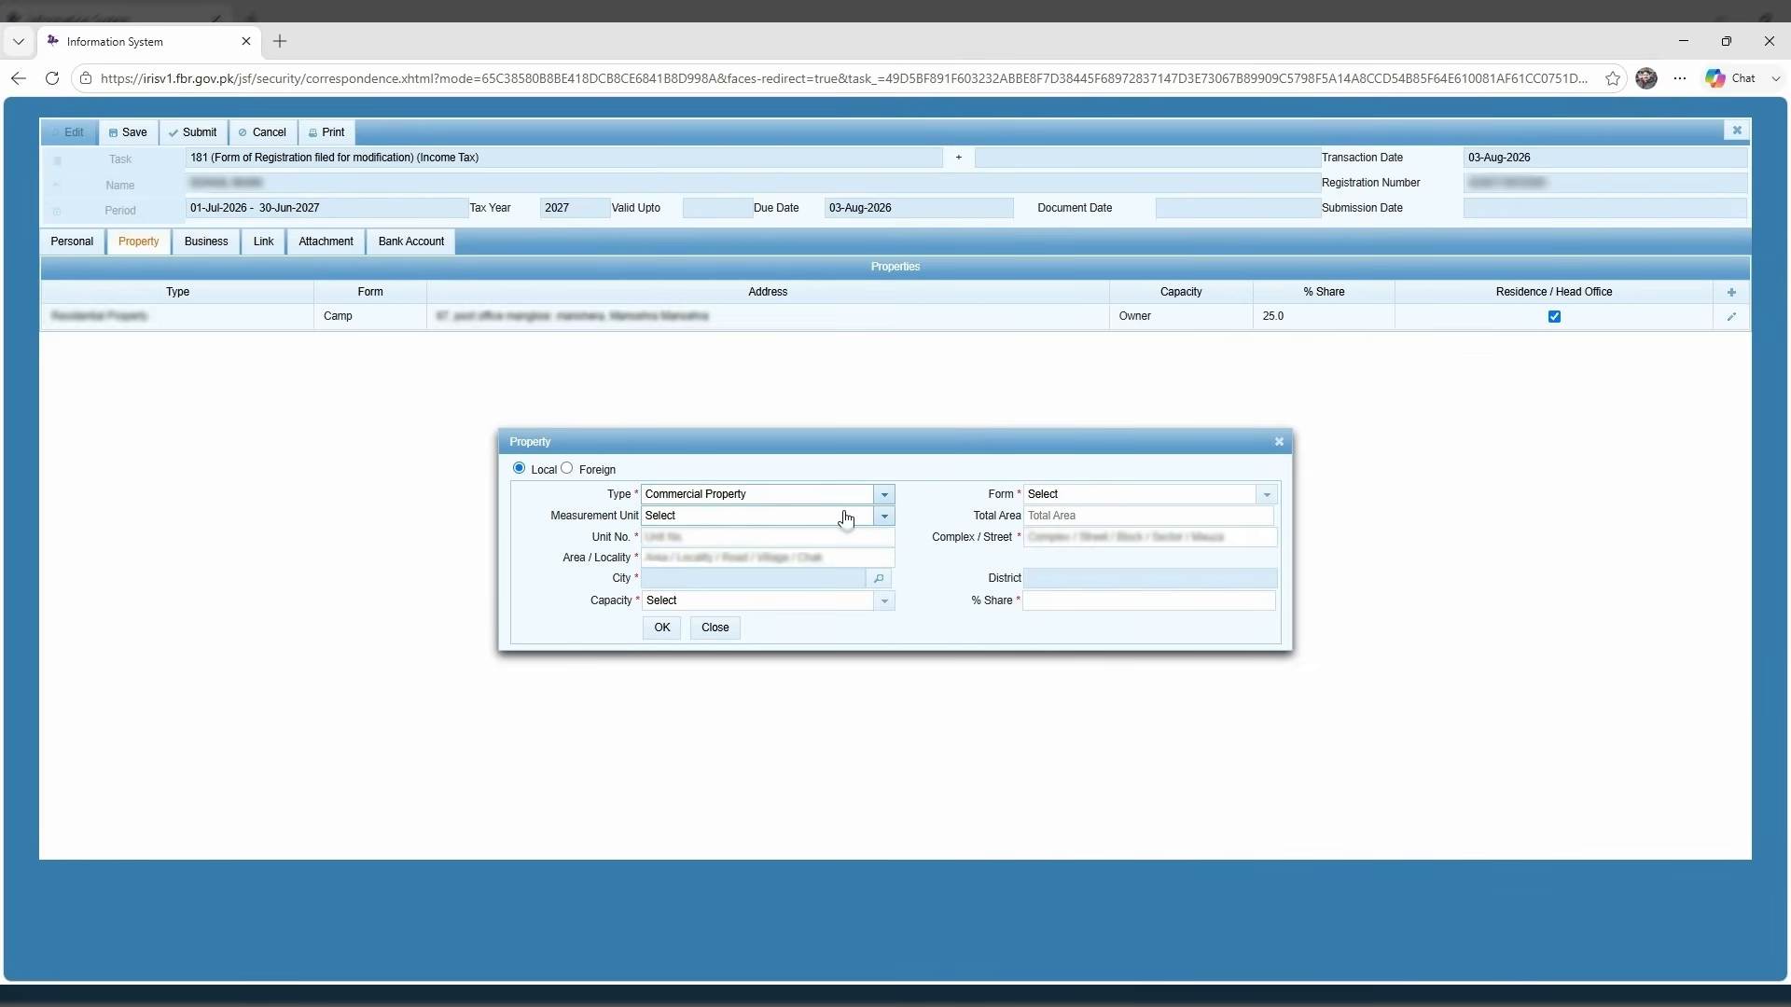
click(1115, 499)
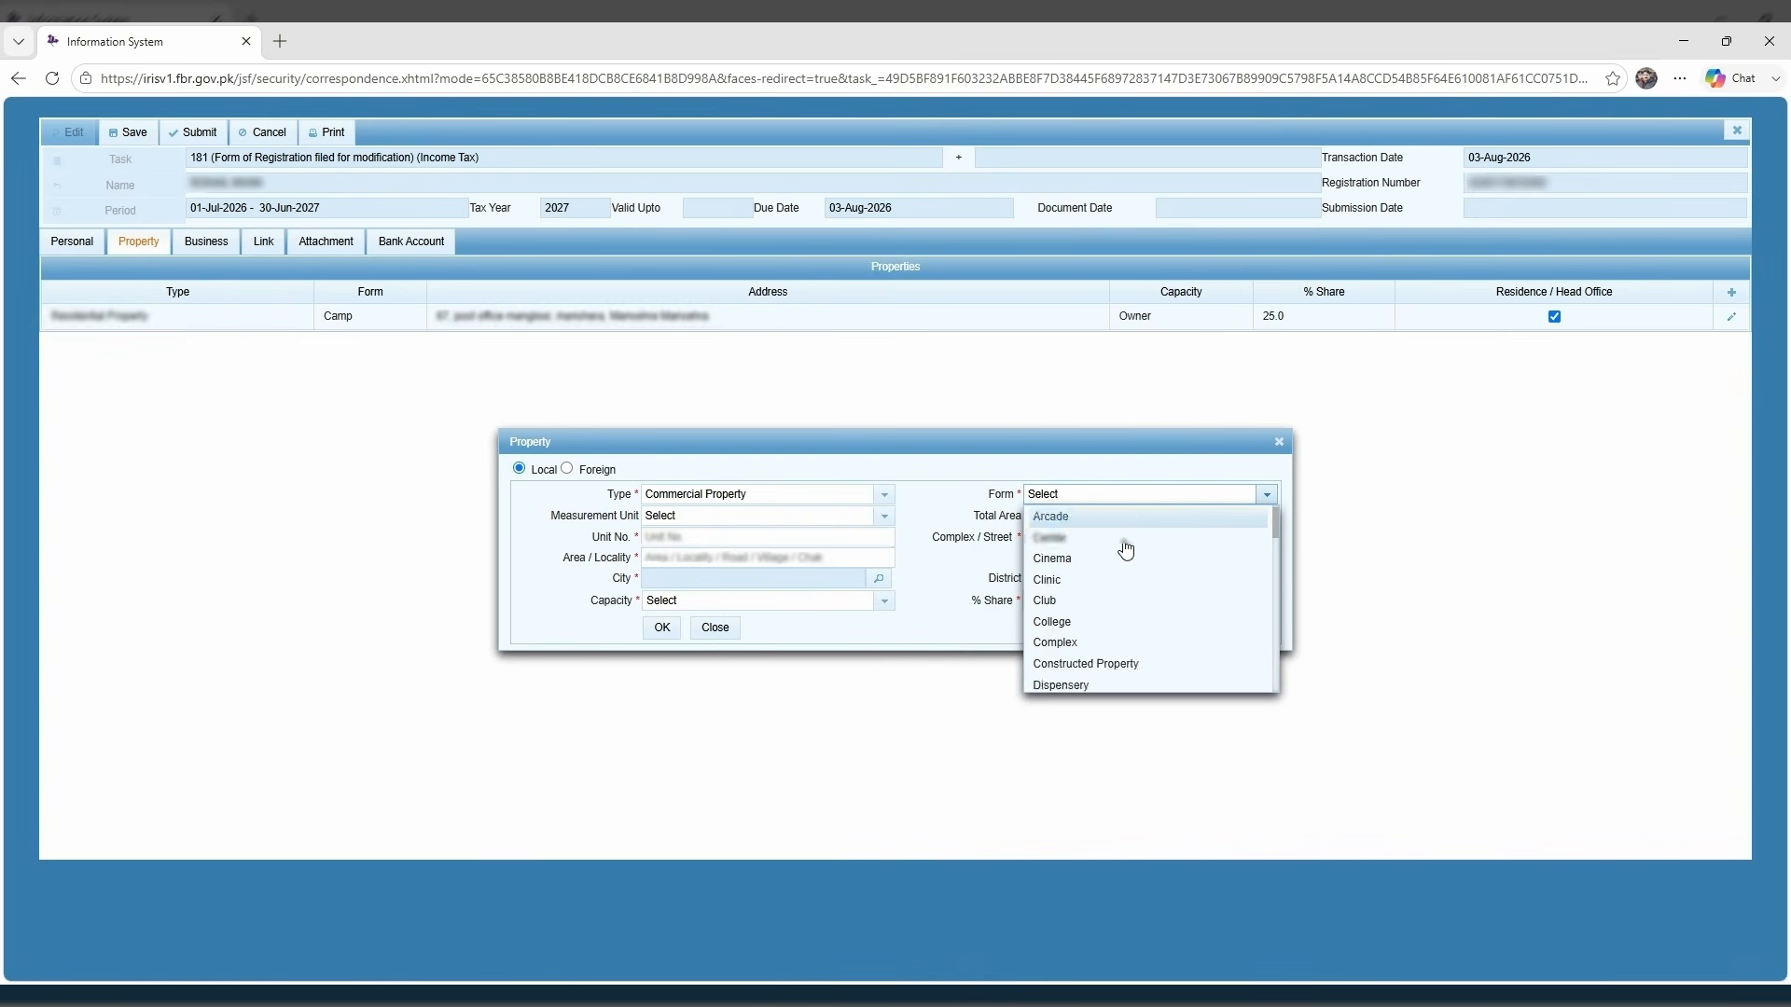
scroll(1126, 549, down, 5)
scroll(1126, 550, down, 2)
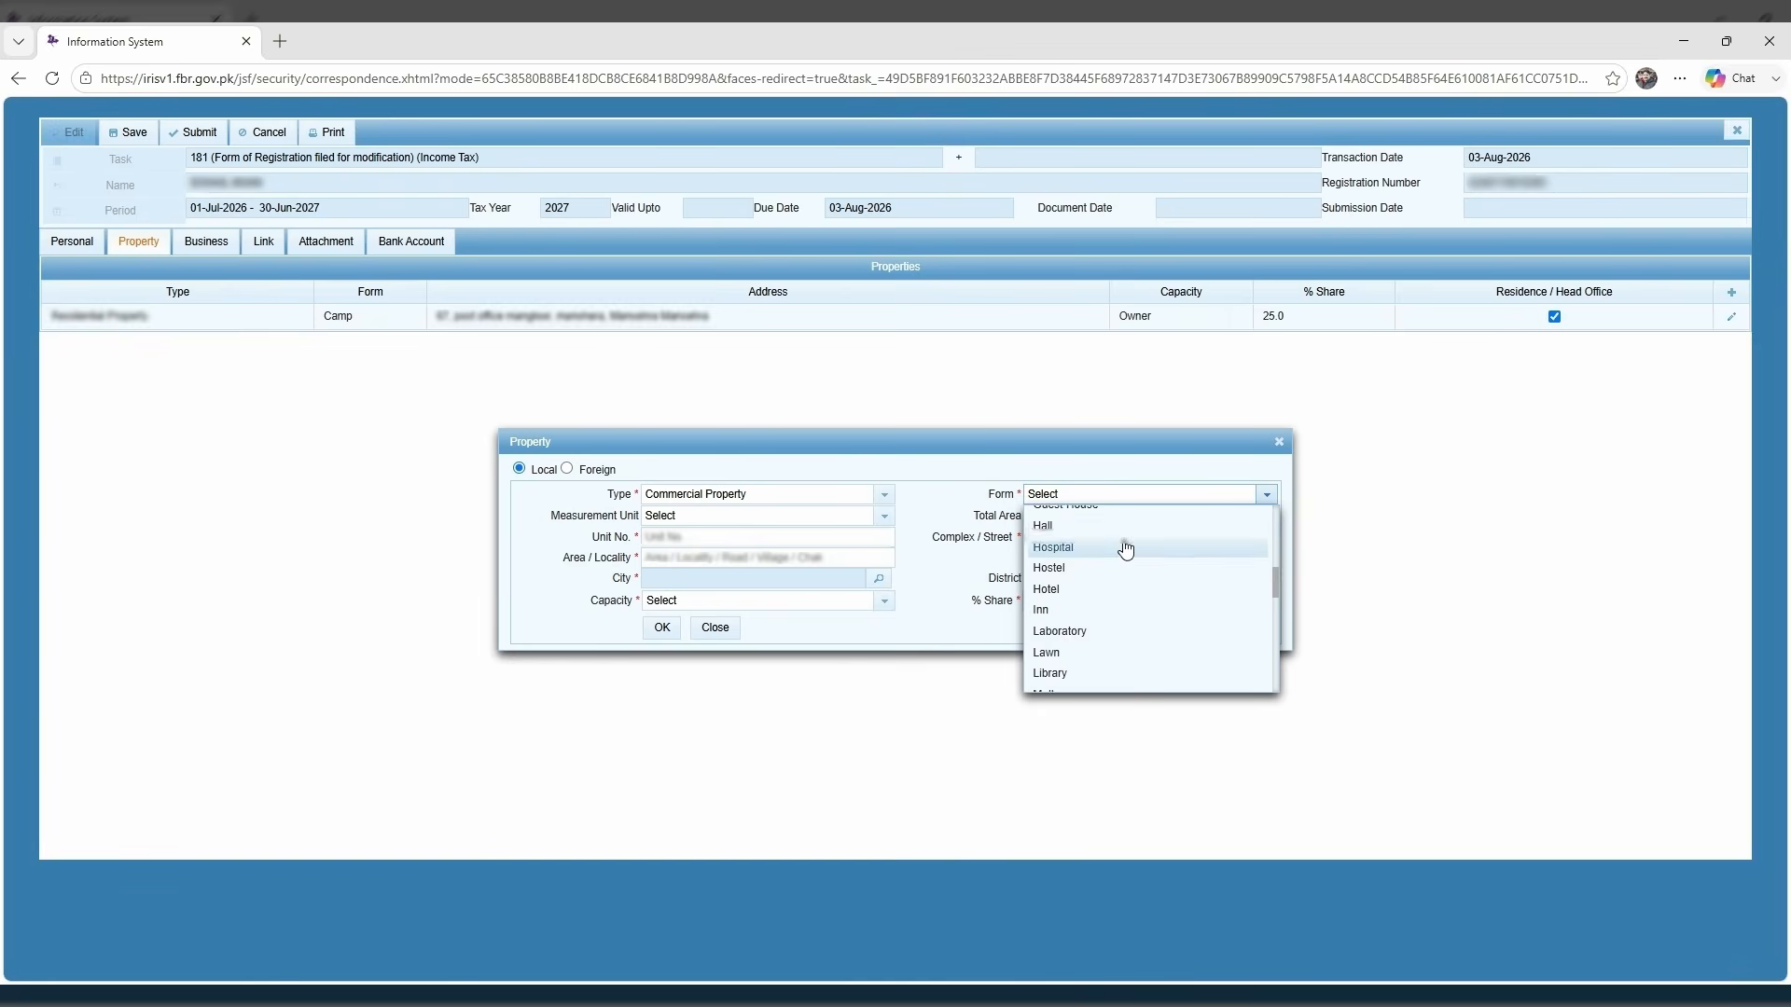
scroll(1125, 549, down, 2)
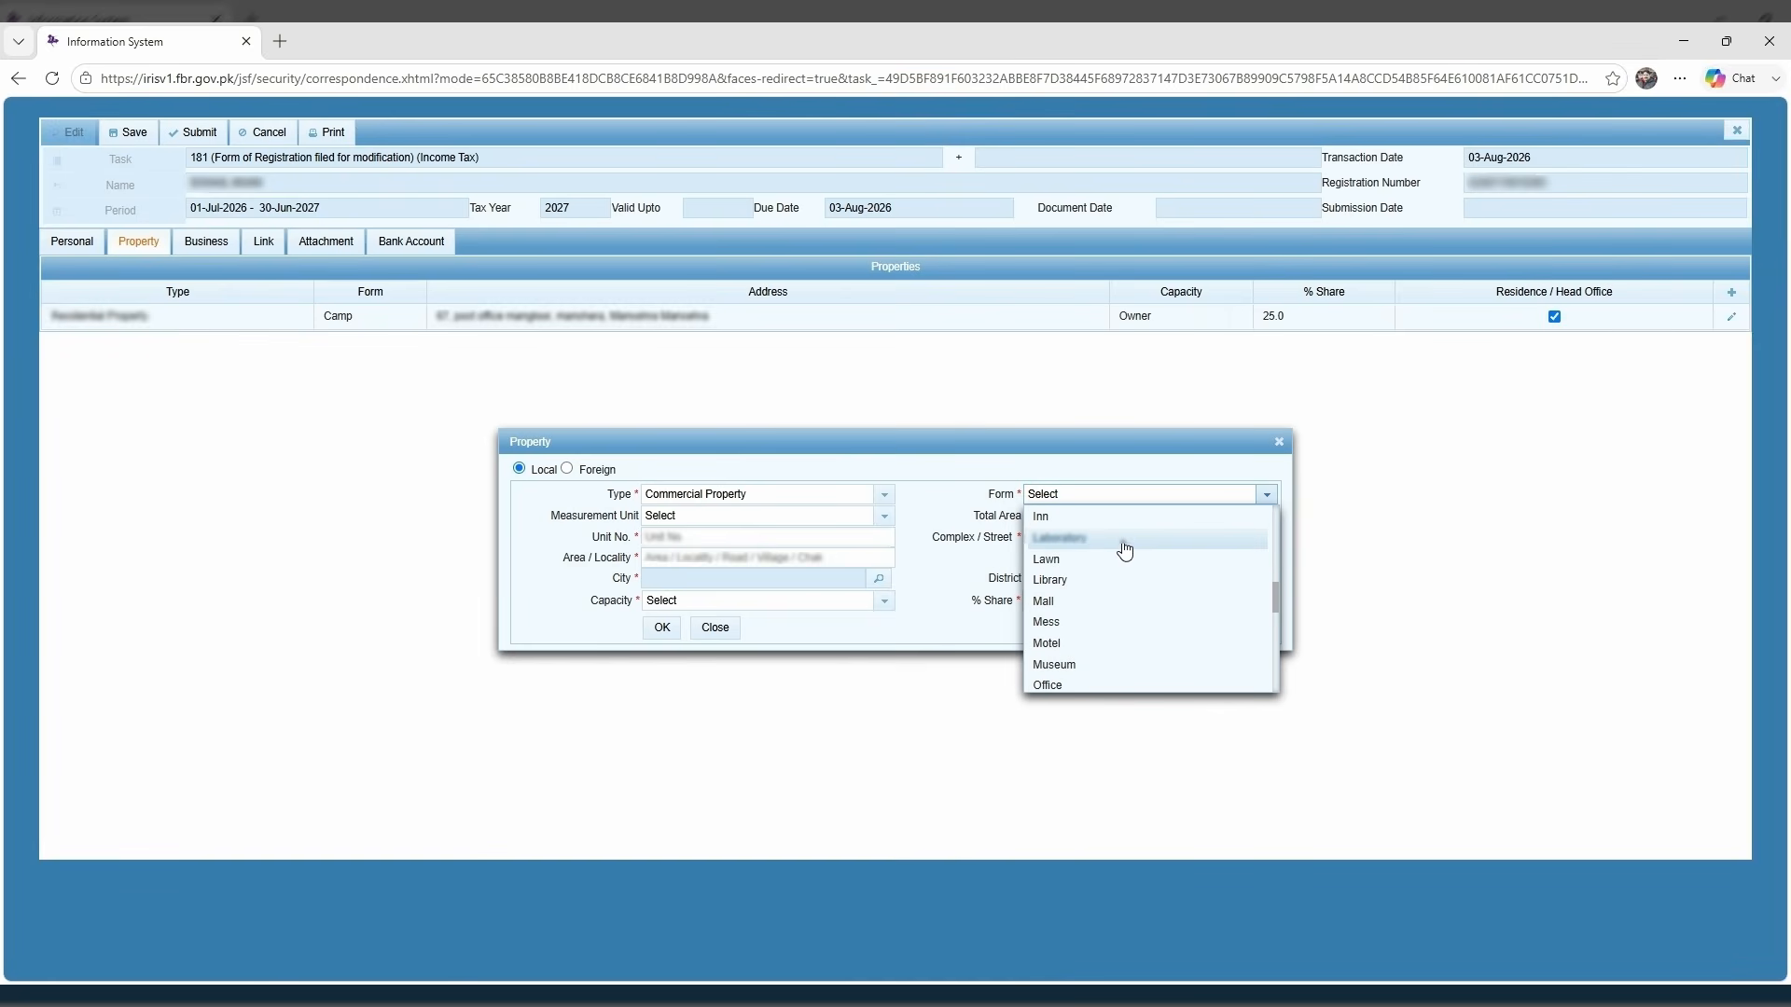
scroll(1124, 564, down, 2)
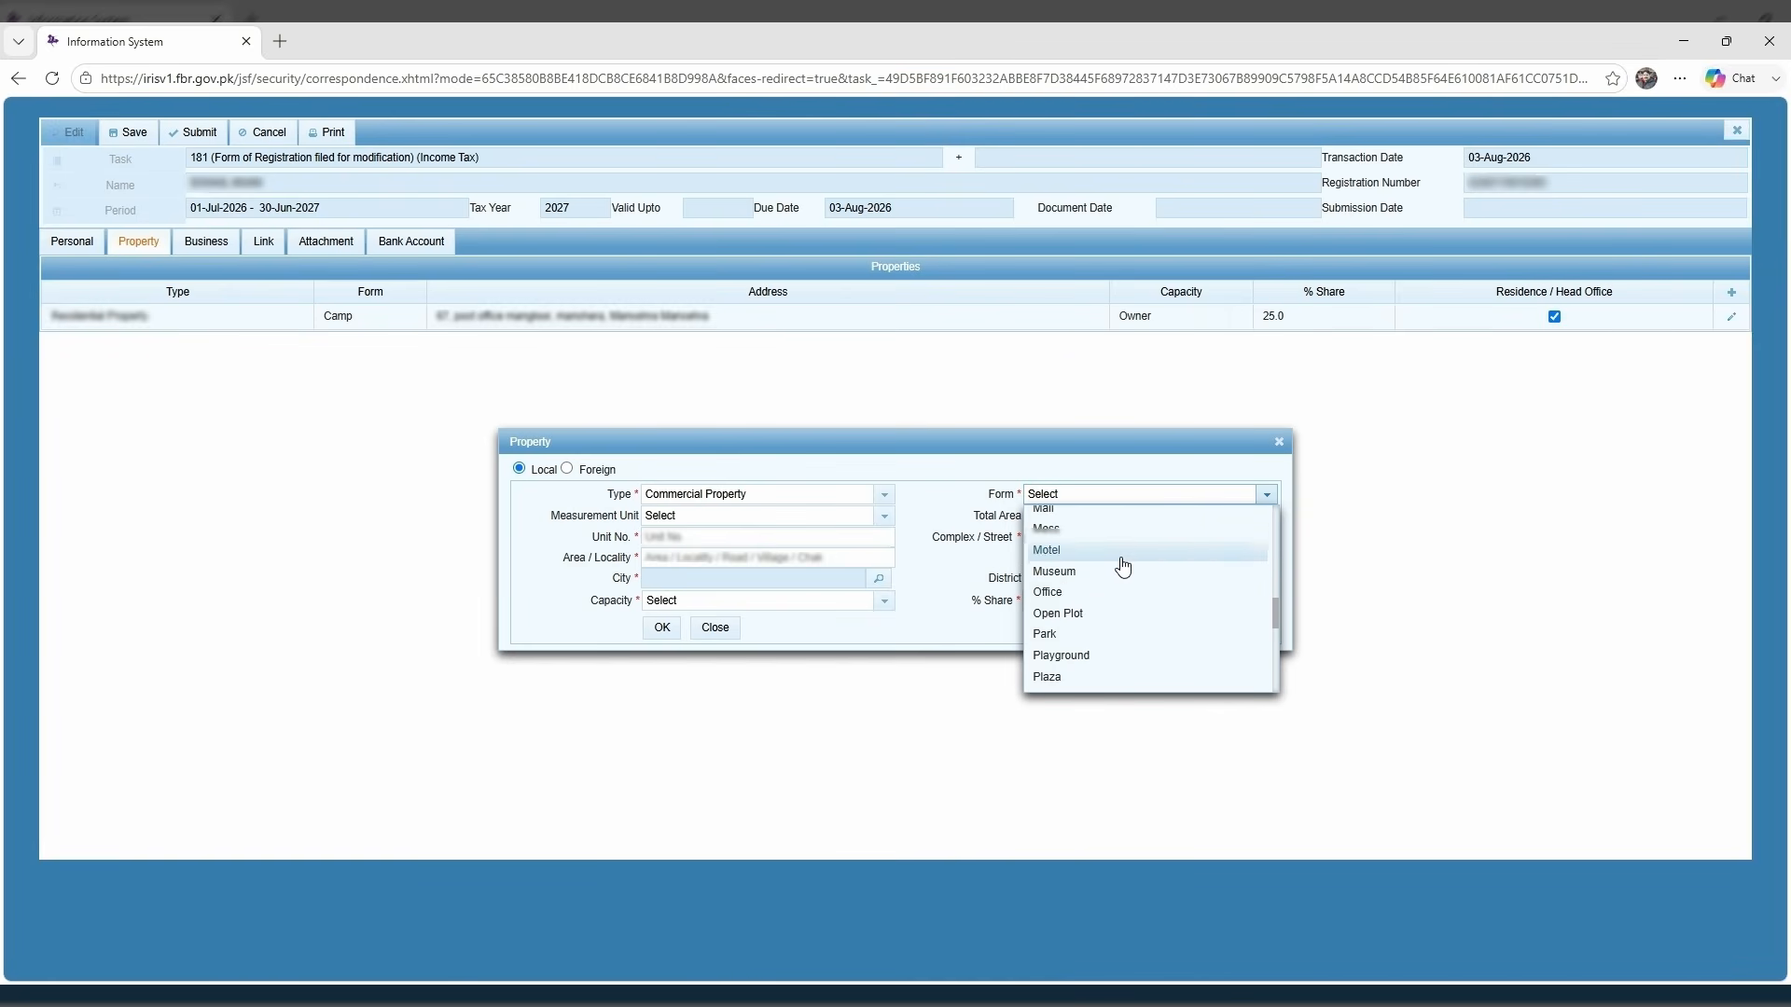
scroll(1122, 566, down, 2)
scroll(1120, 574, down, 2)
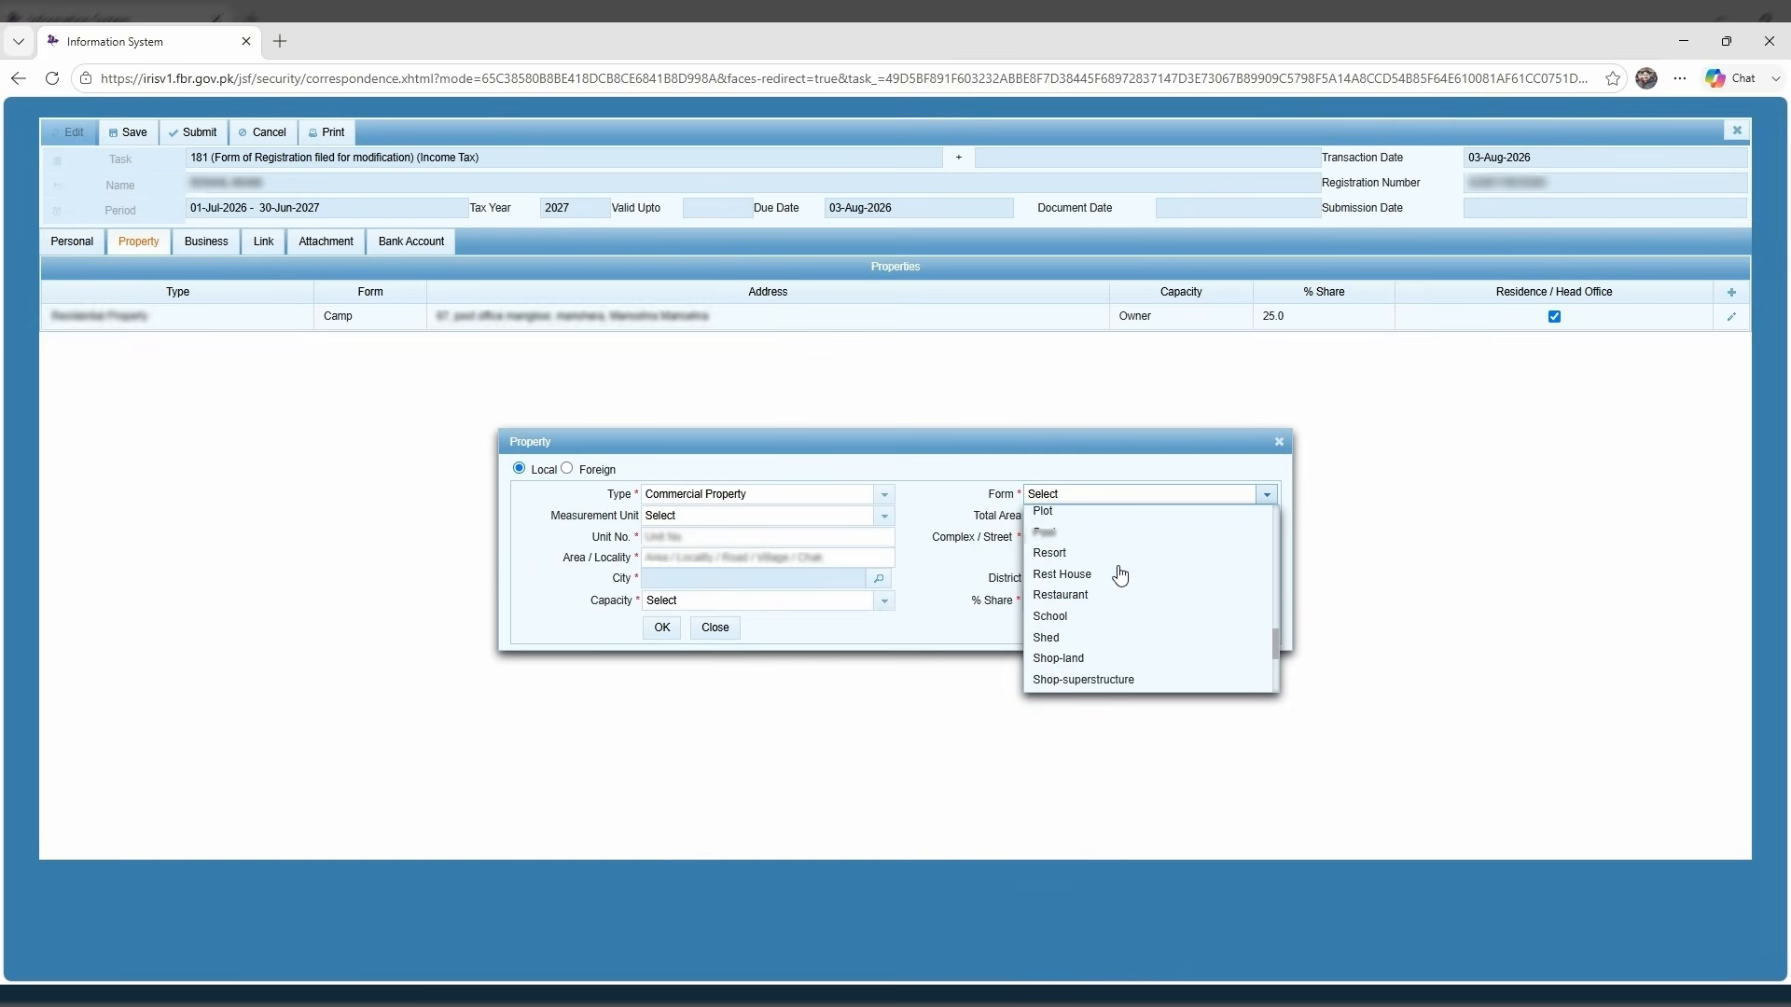
scroll(1120, 573, down, 2)
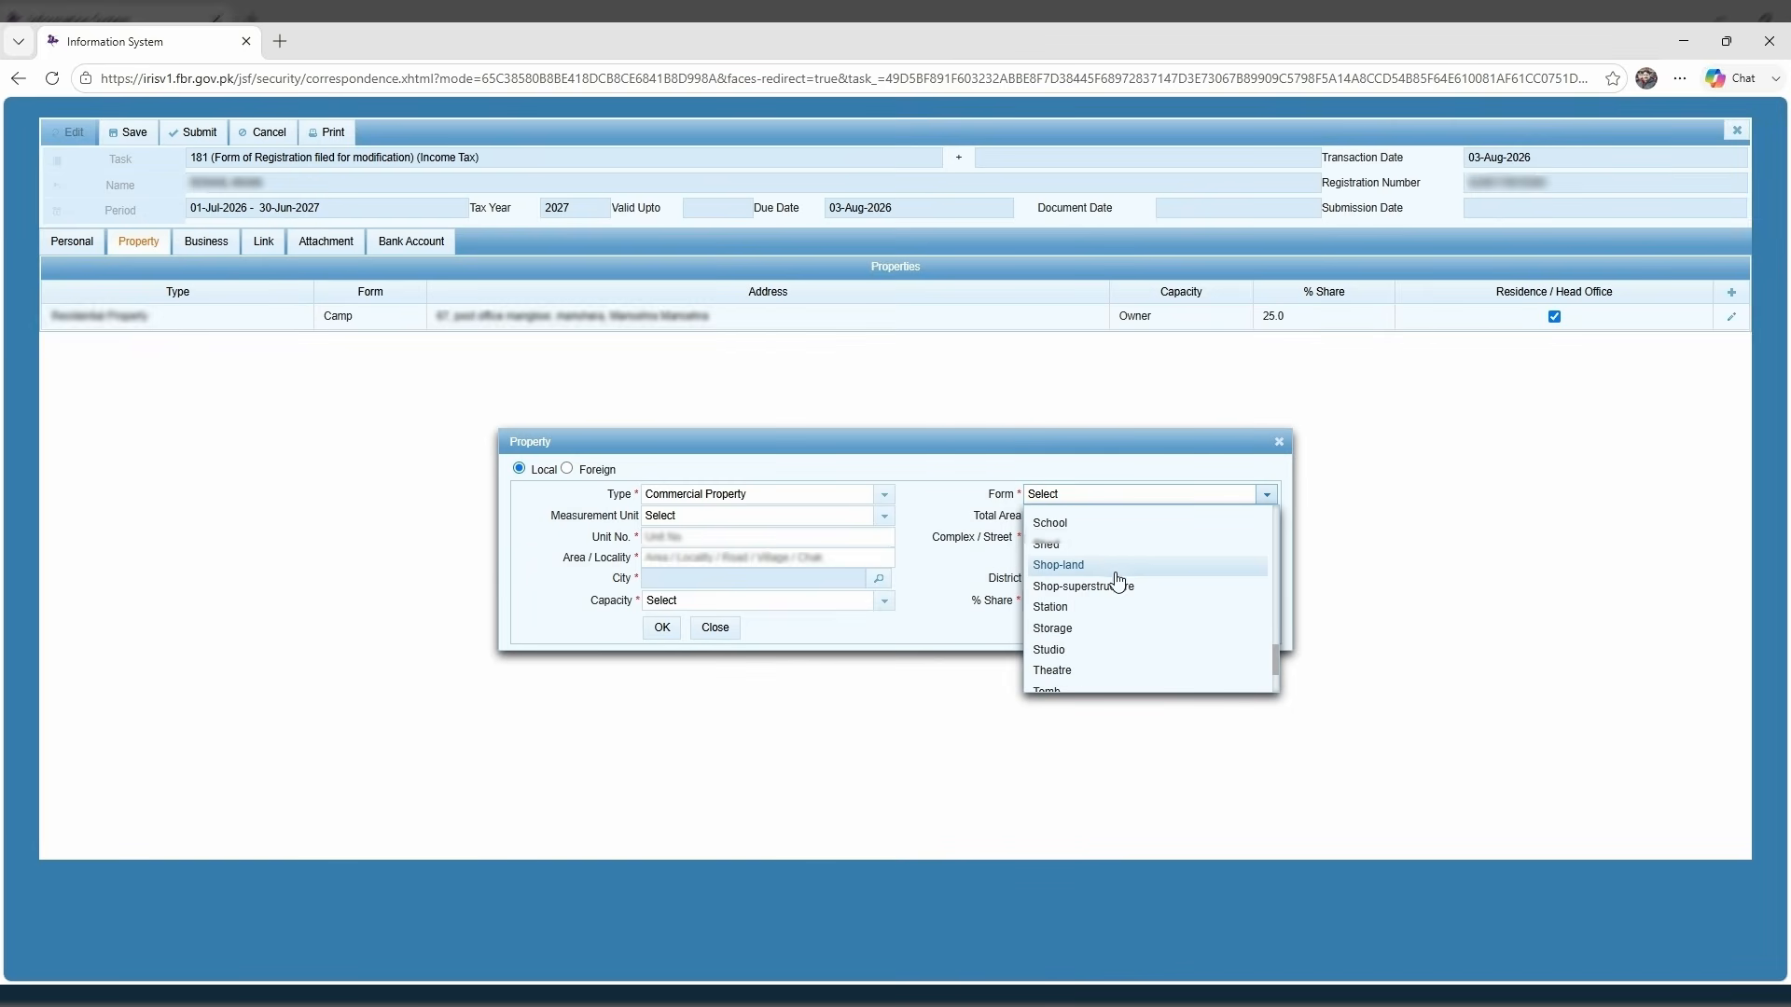
scroll(1119, 574, down, 2)
scroll(1119, 579, up, 2)
scroll(1119, 580, up, 4)
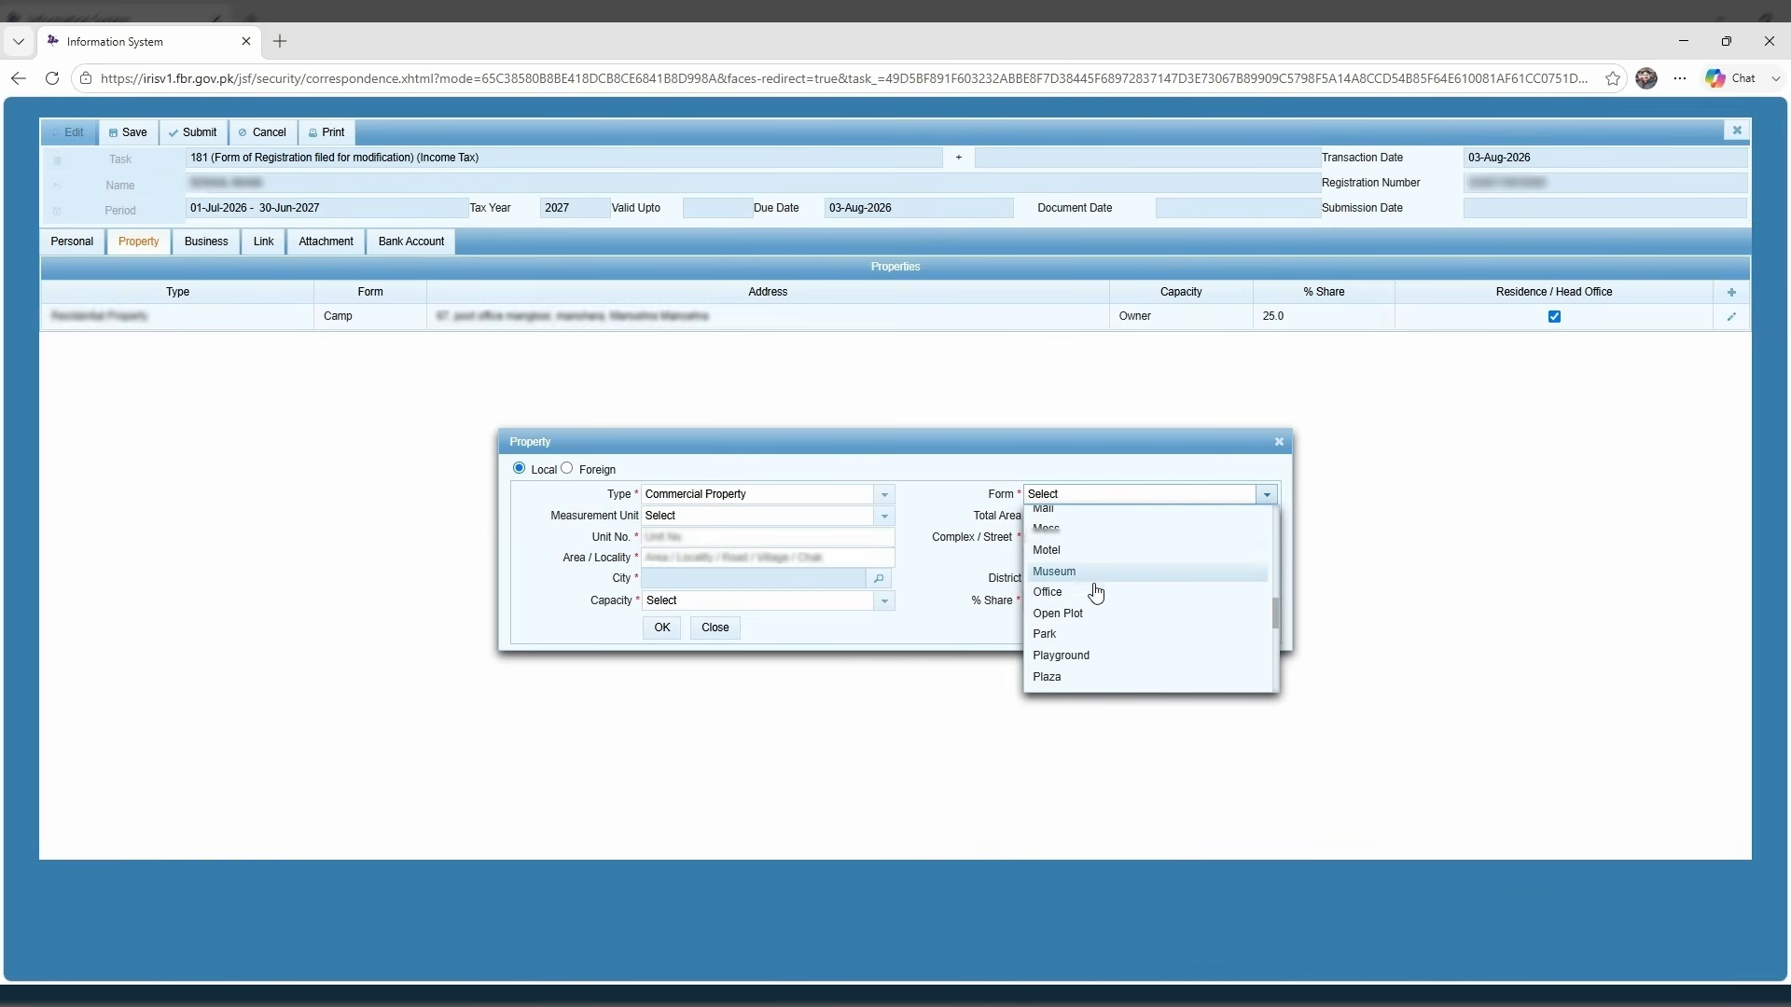
click(1086, 591)
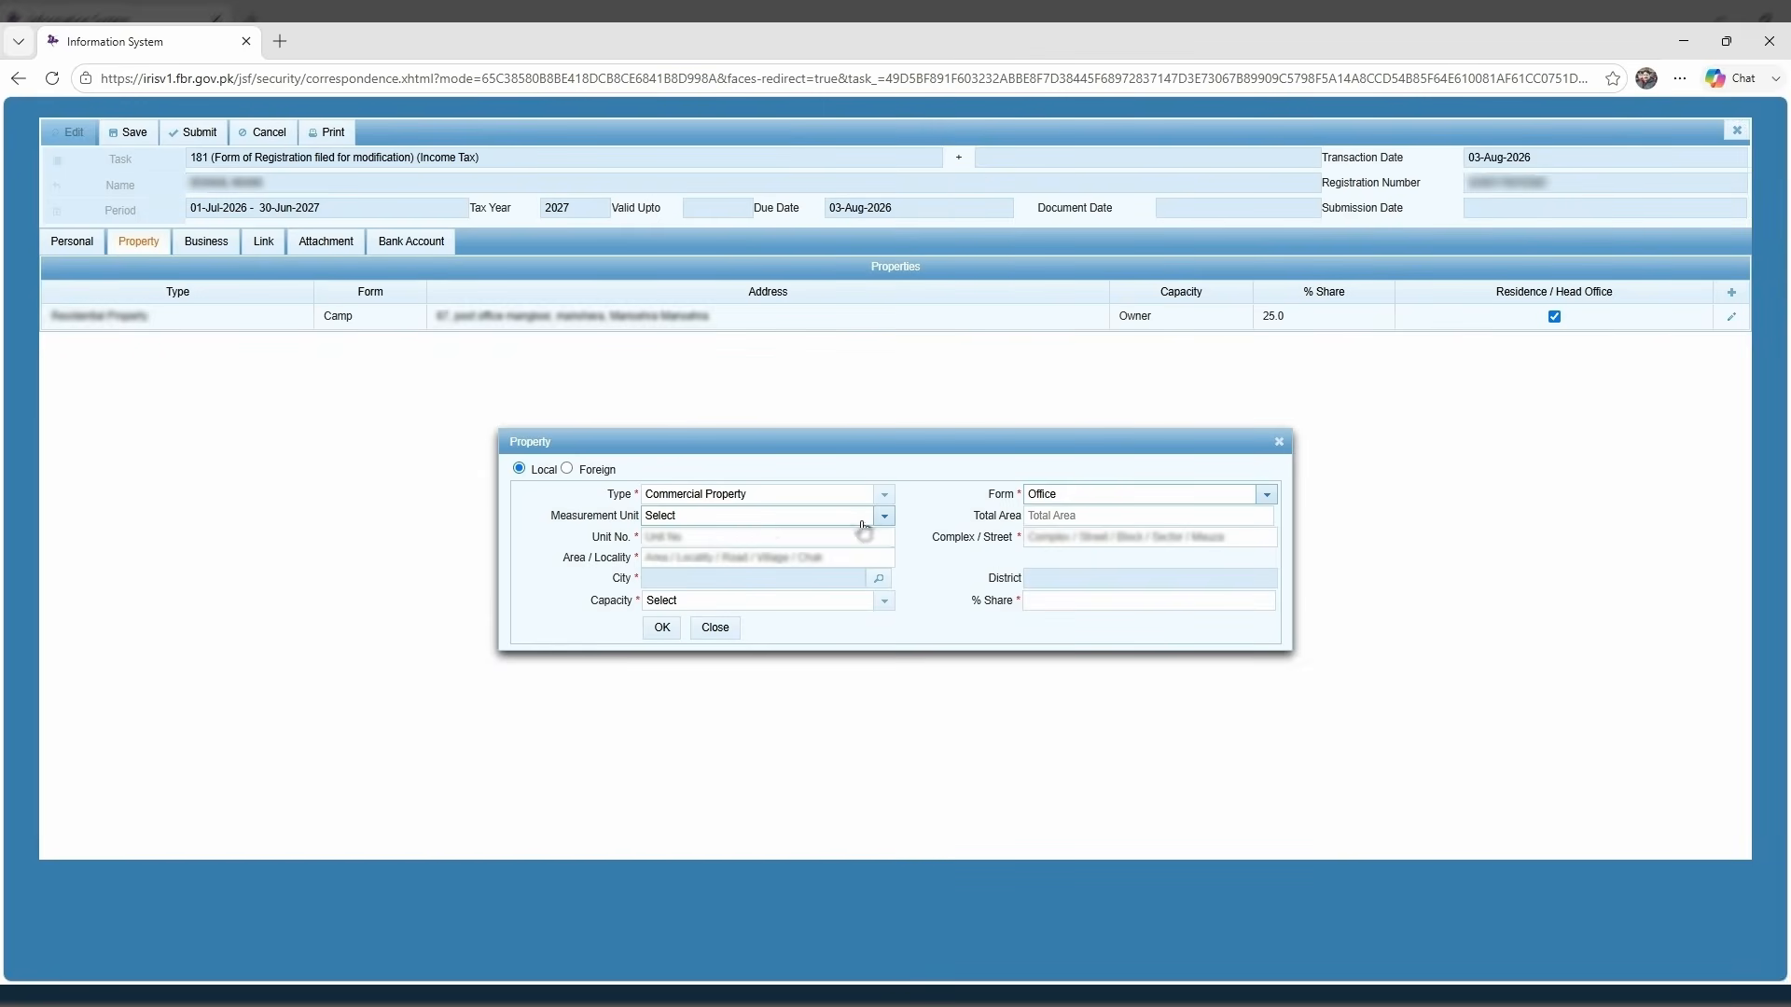
Fill in the office's unit, street and locality address and set city to Karachi Central.
click(780, 537)
click(1051, 544)
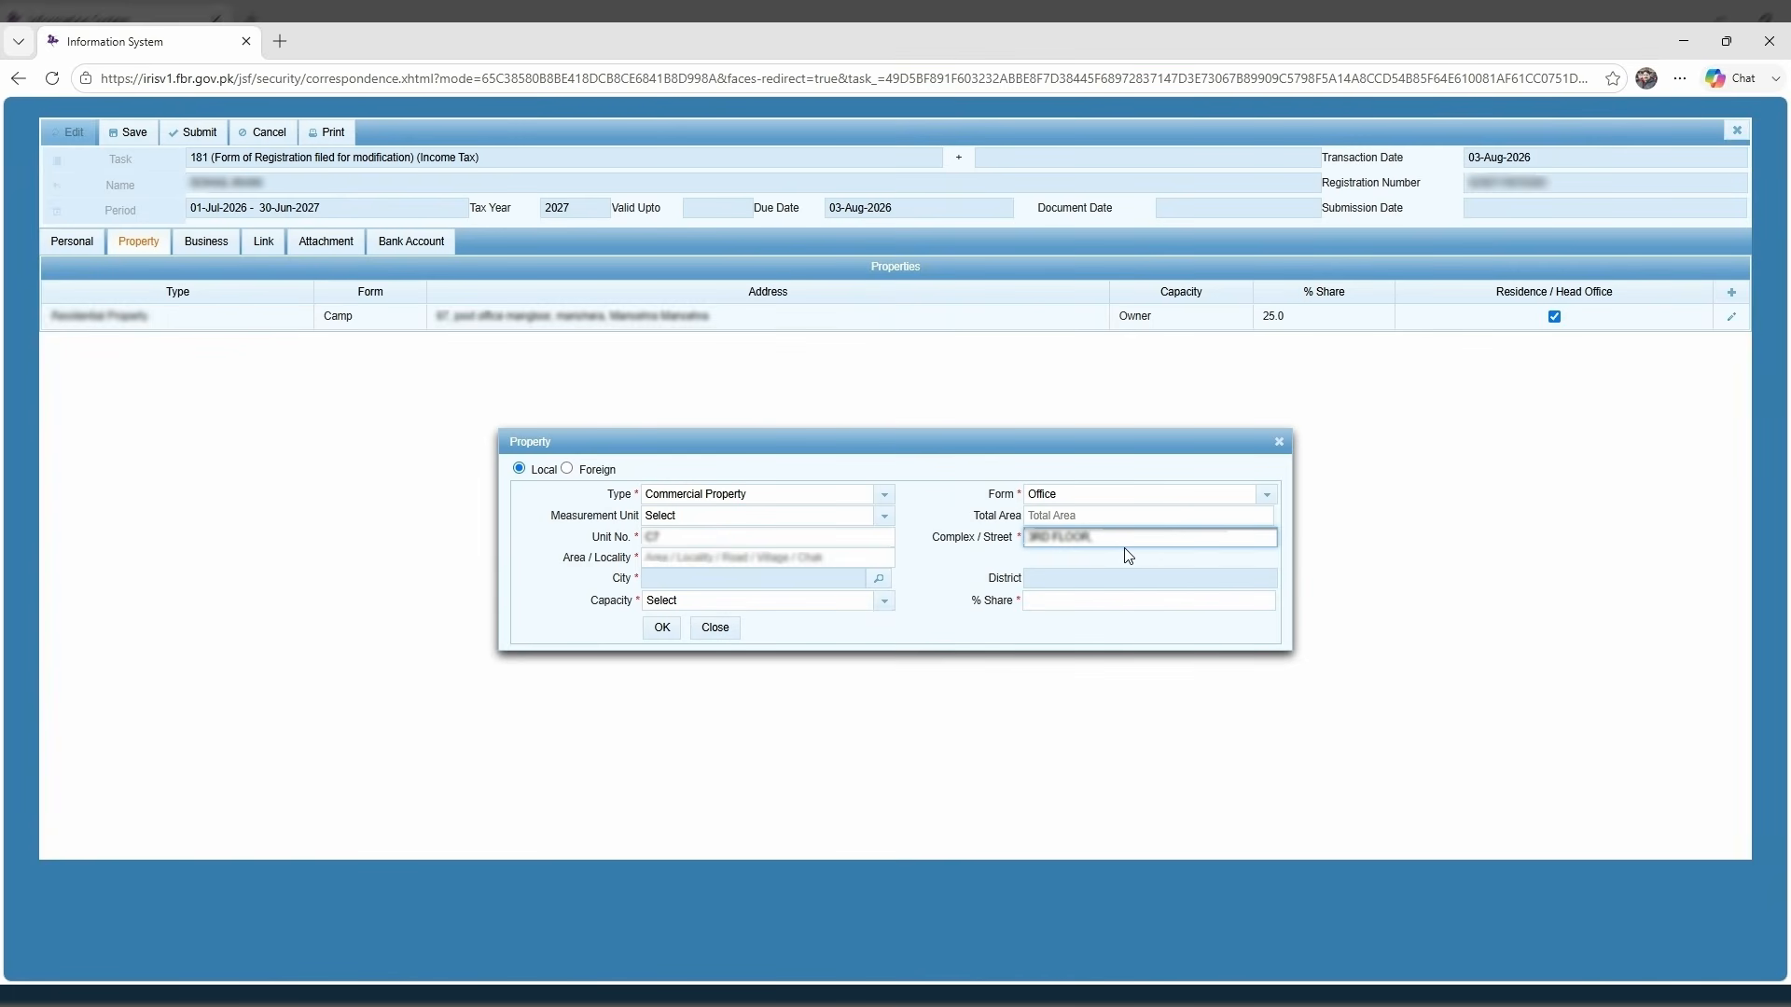
click(721, 559)
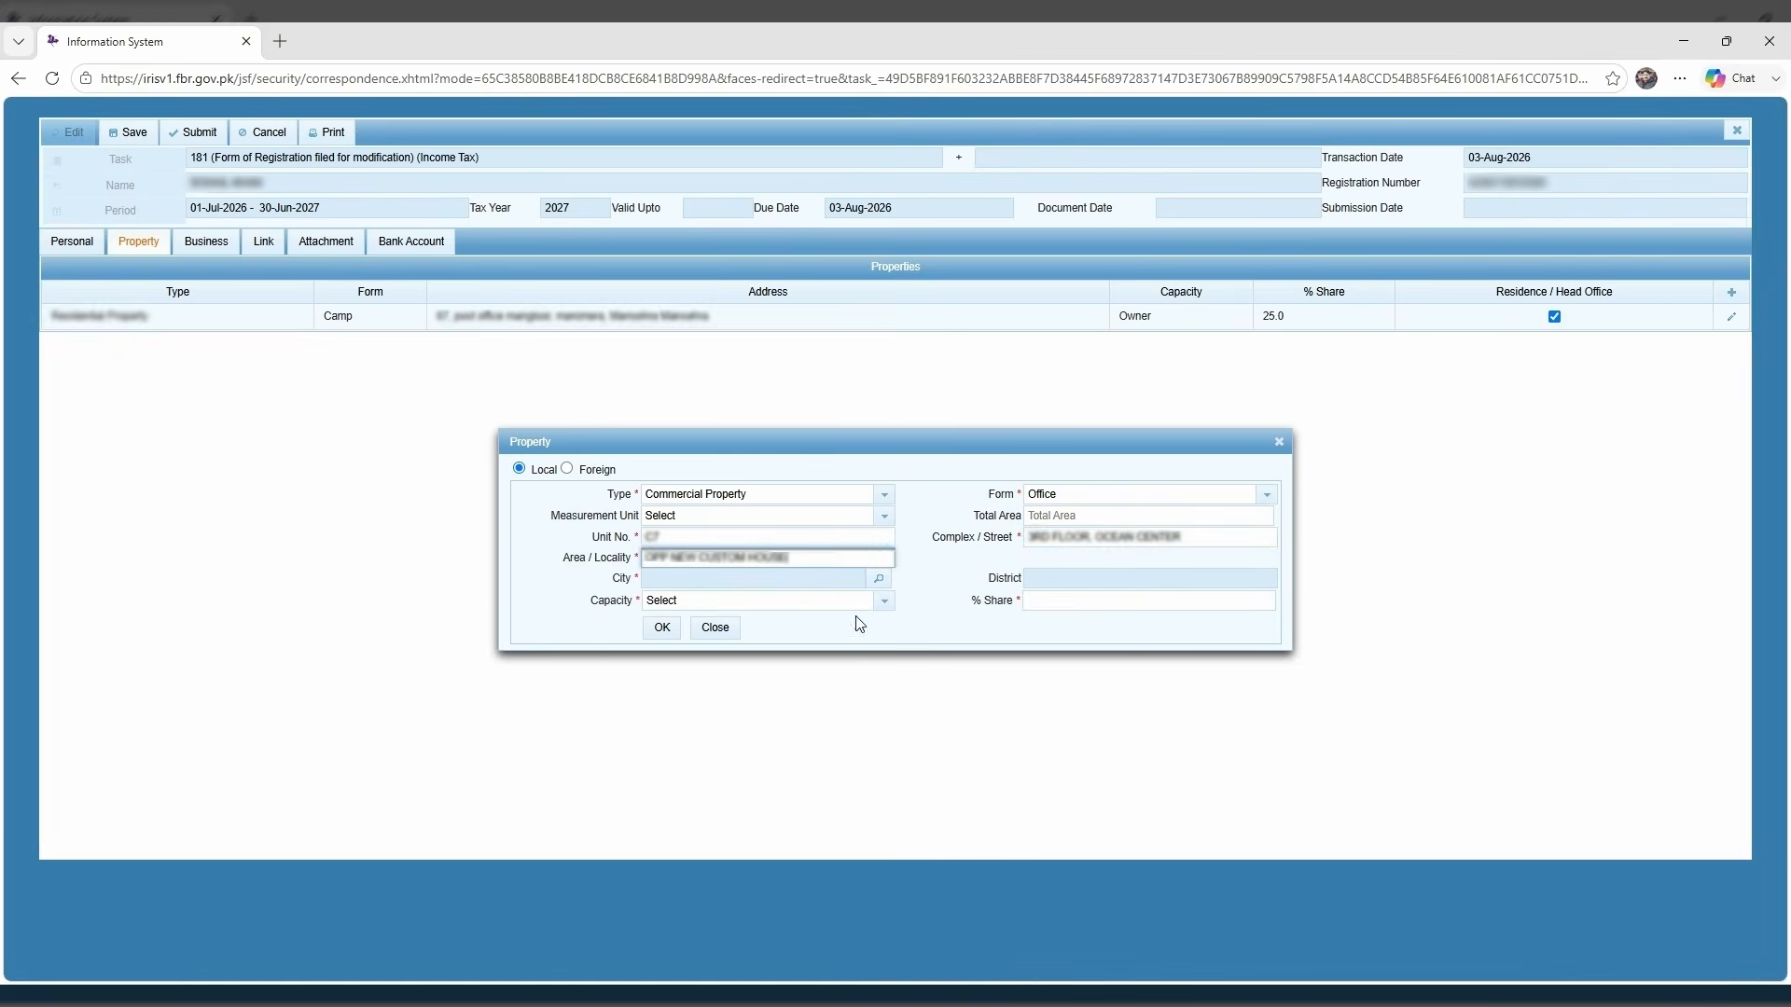
click(879, 580)
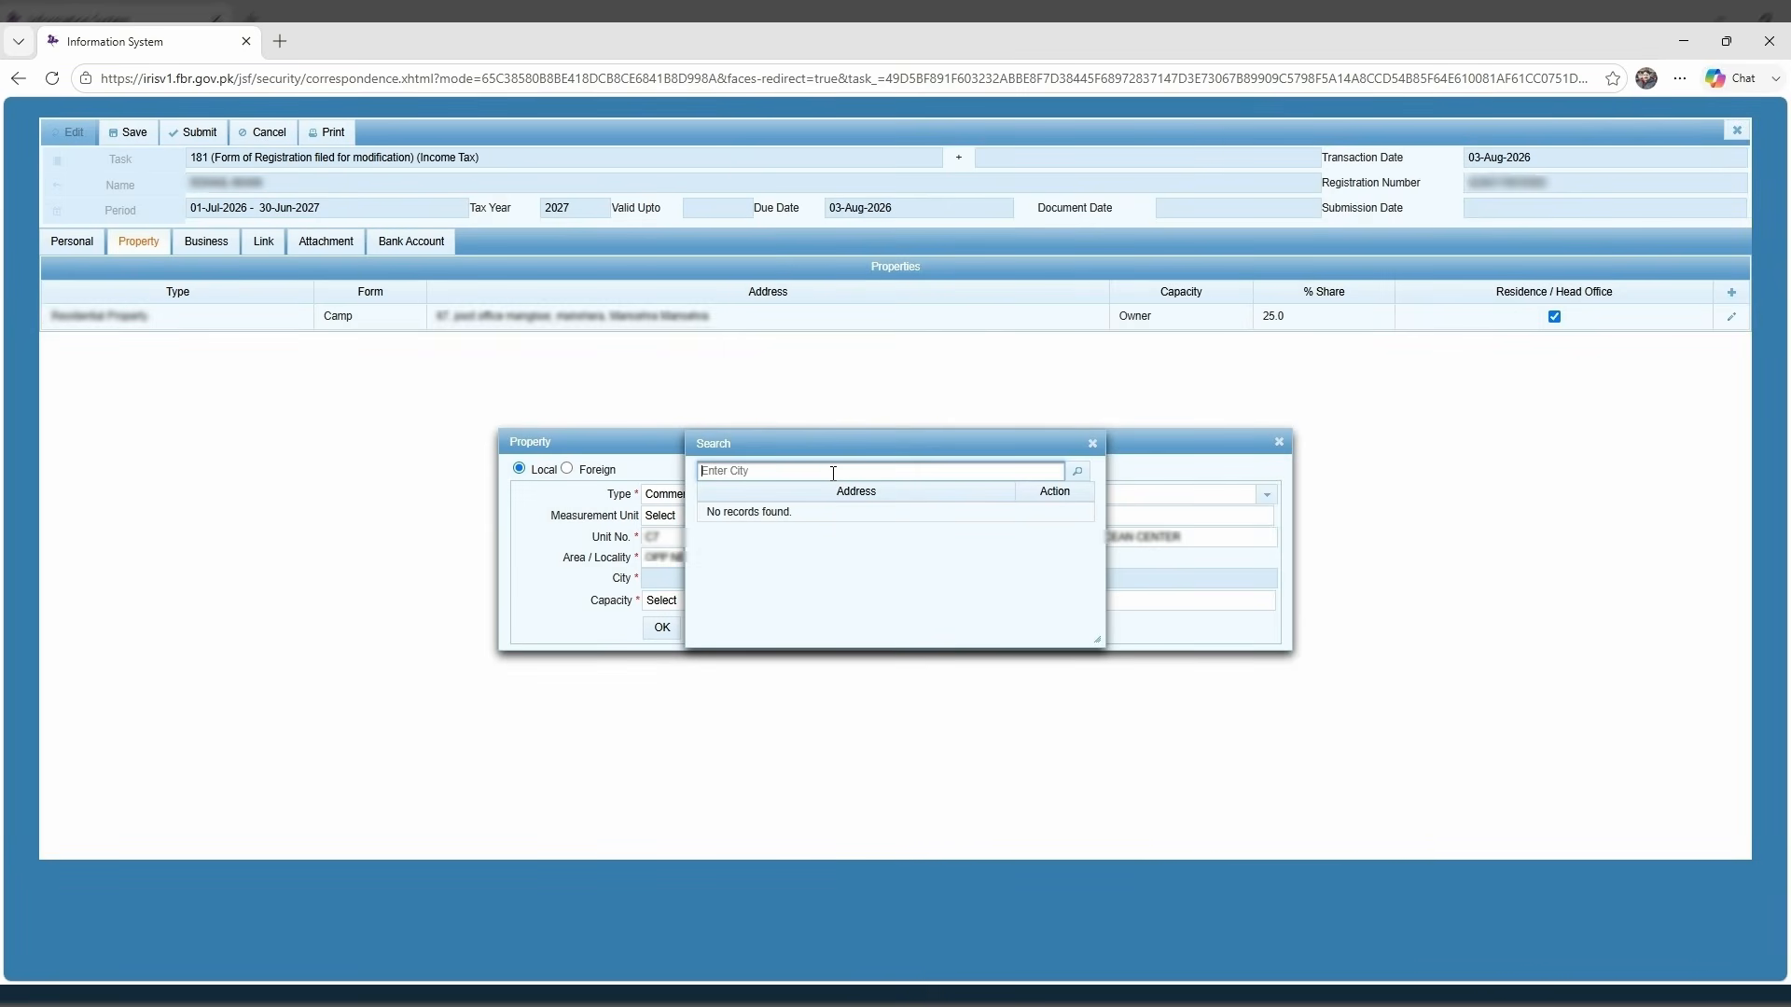
text(KARACHI)
key(Return)
scroll(961, 566, down, 5)
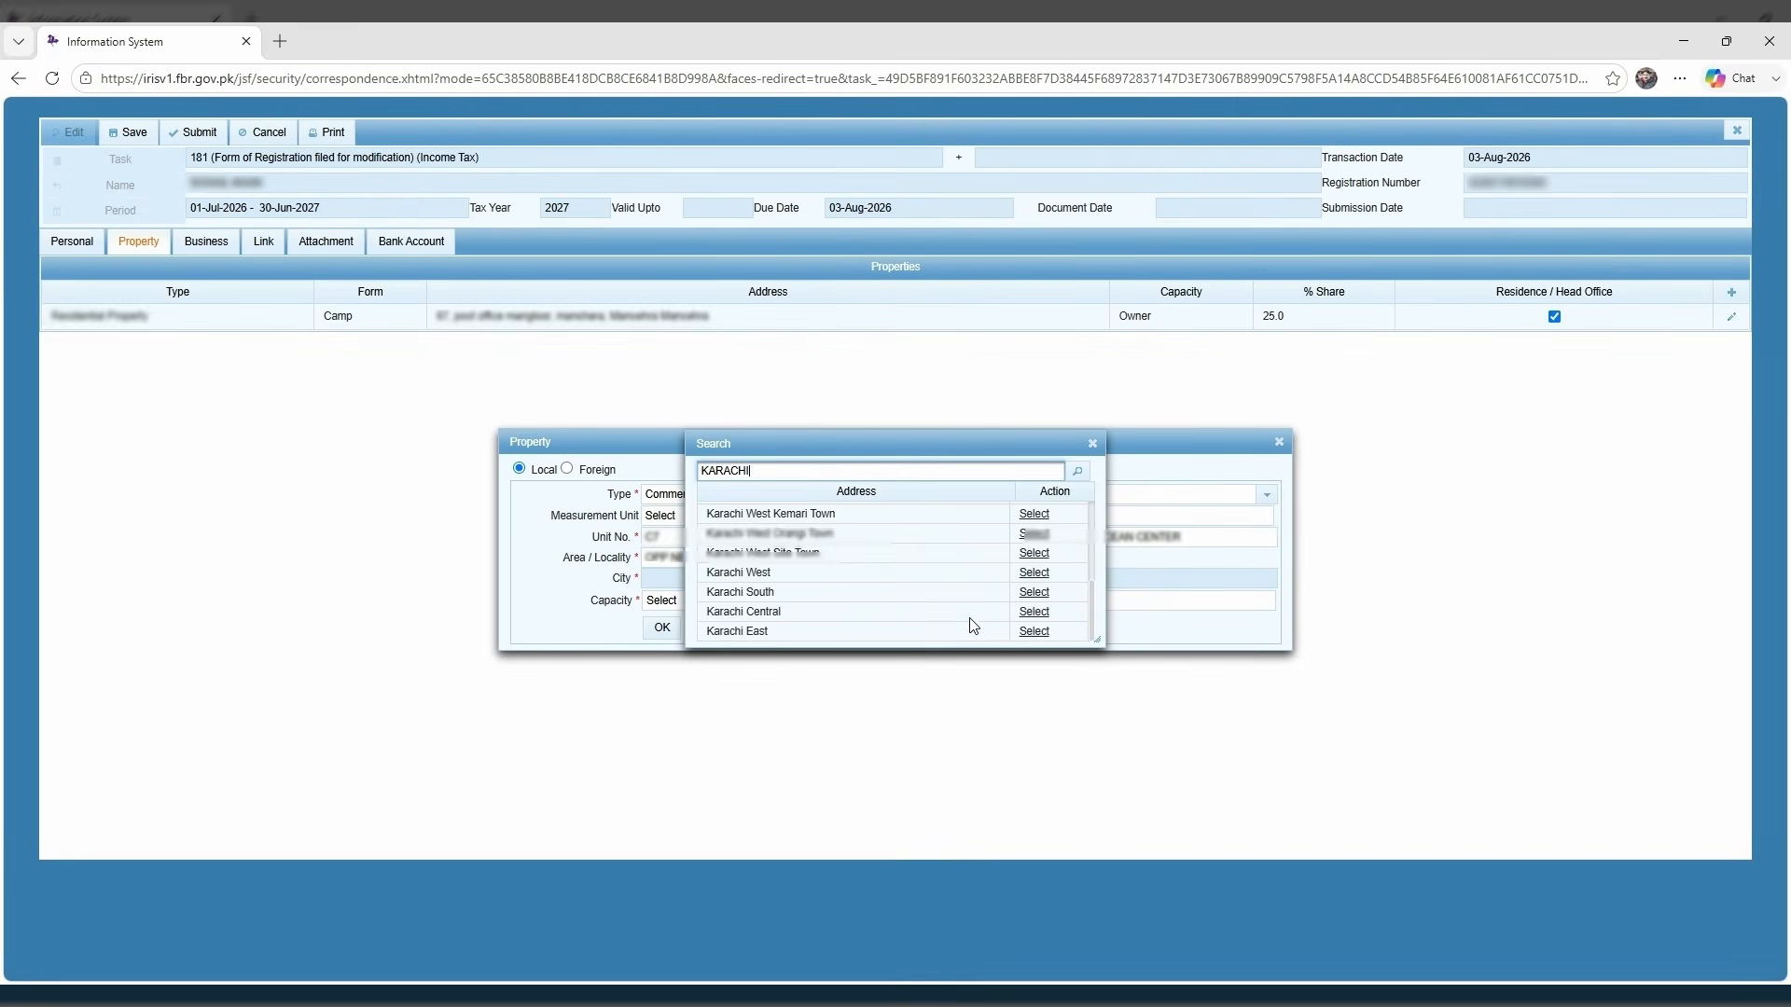
scroll(988, 623, up, 5)
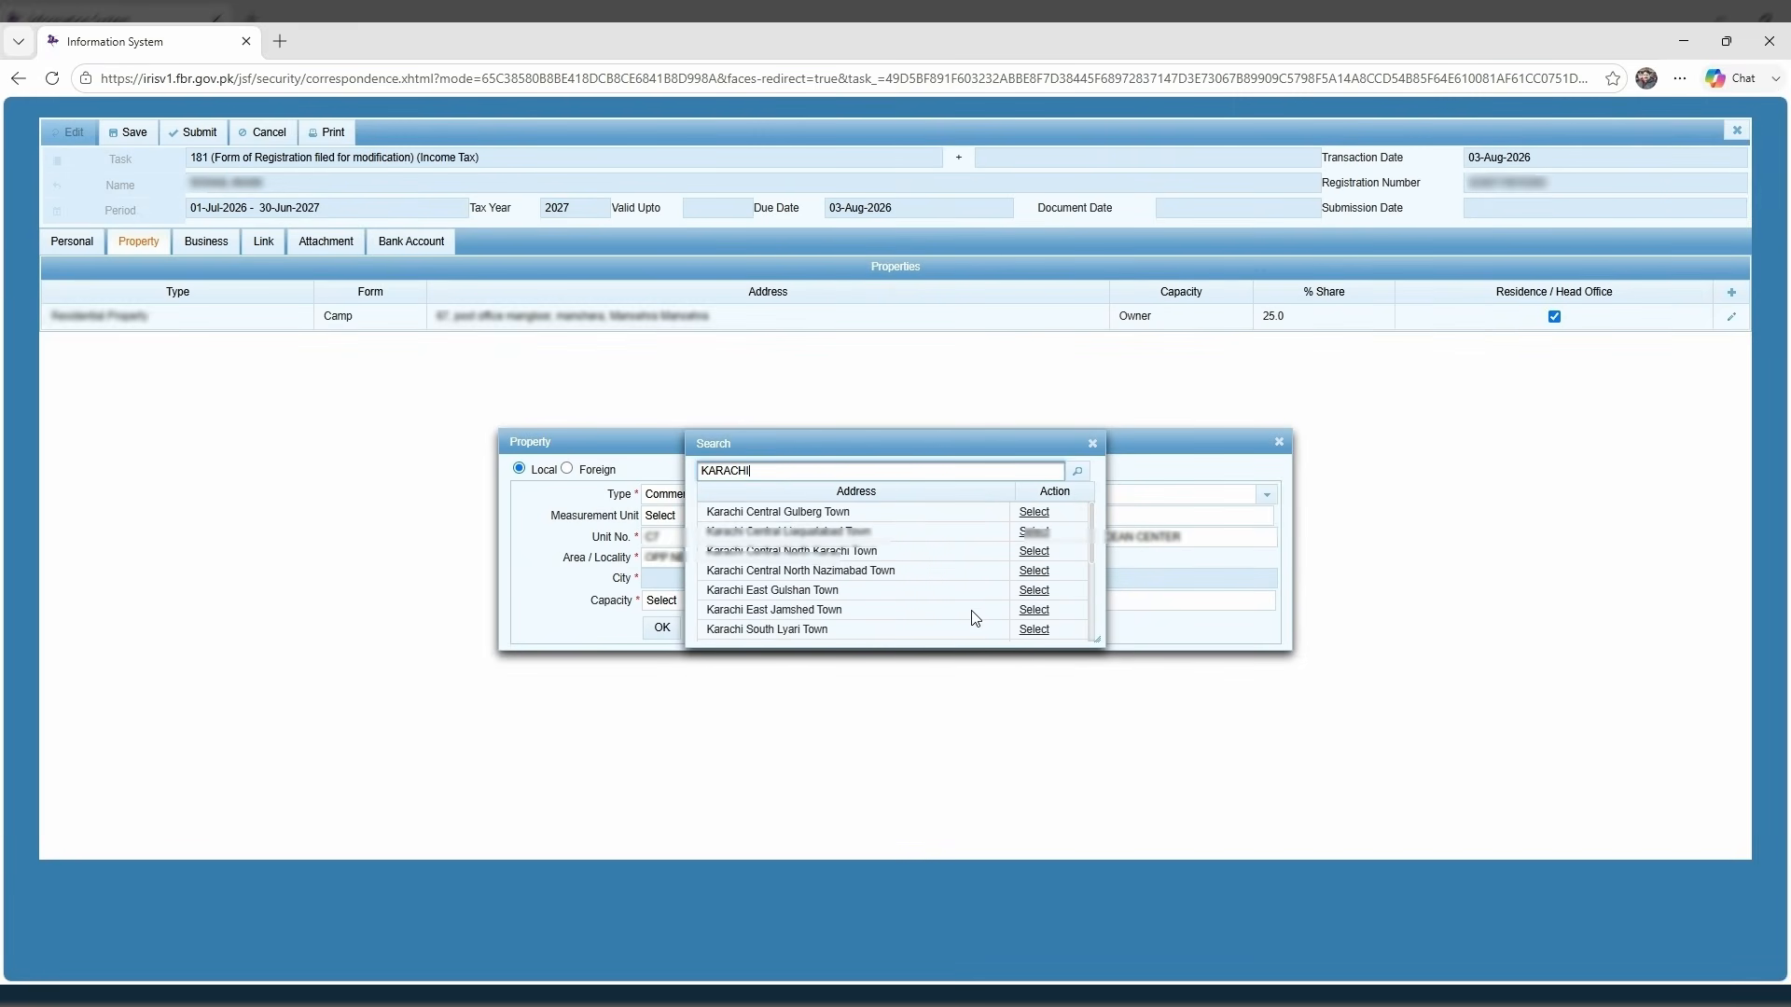
scroll(976, 617, down, 5)
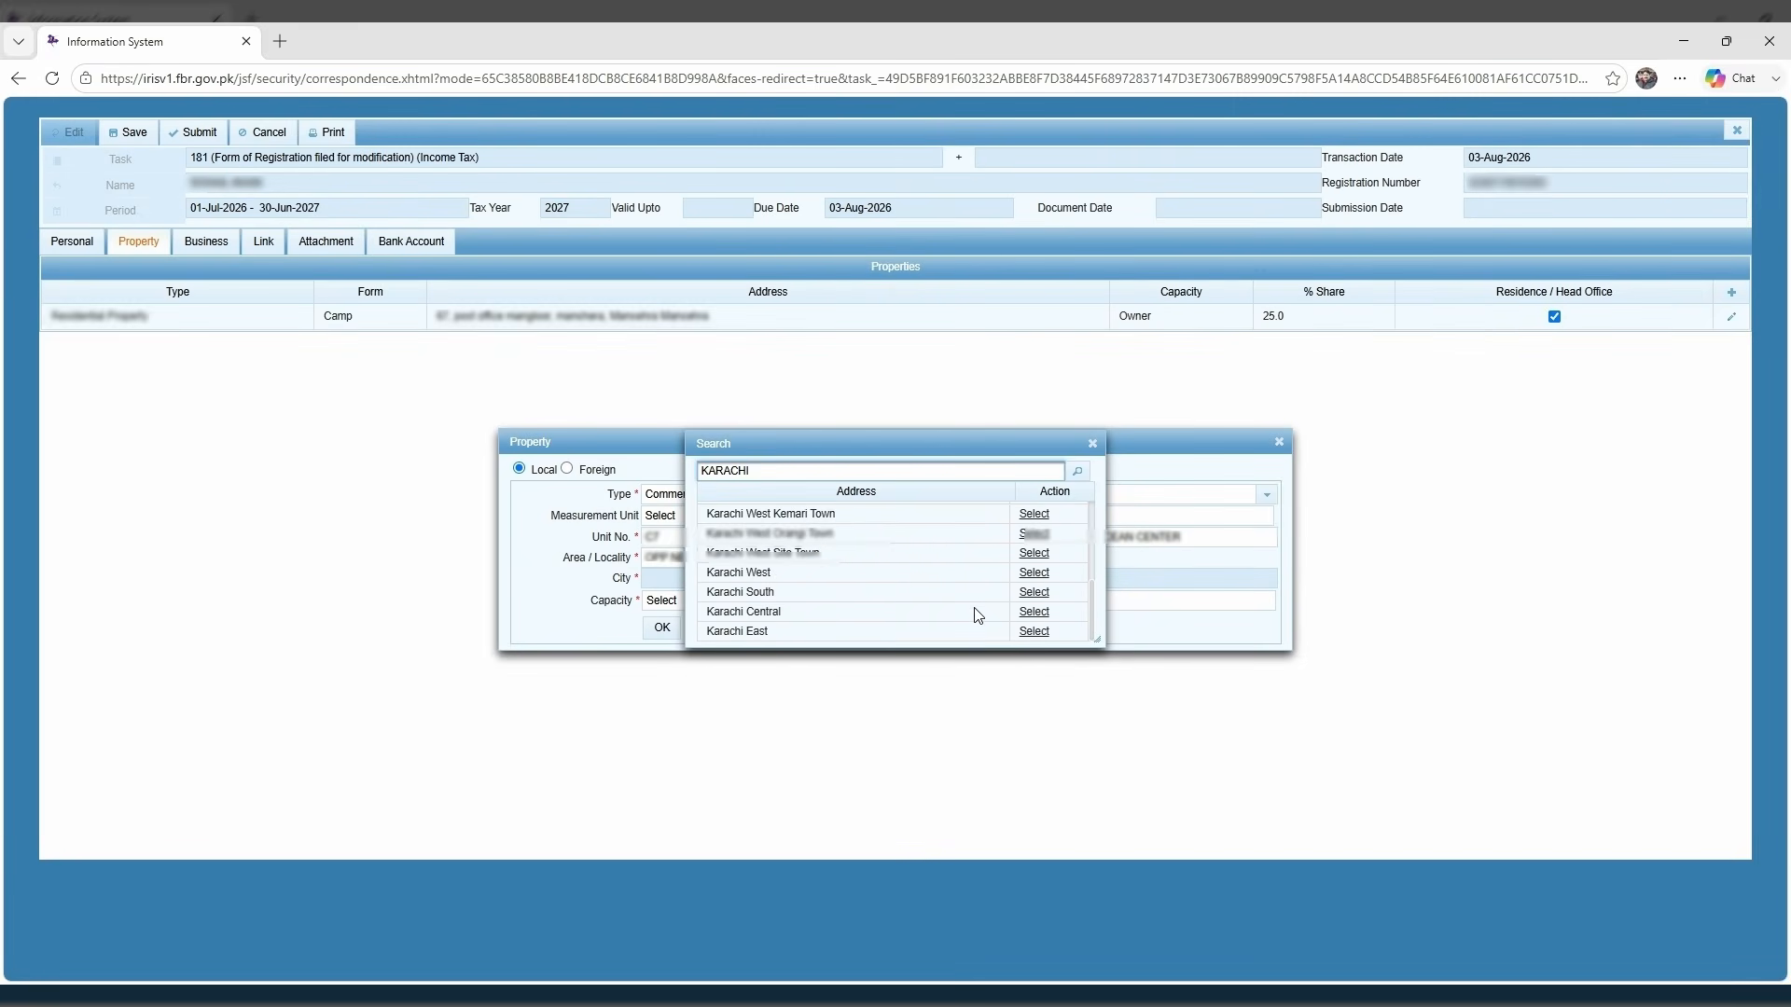
click(1034, 612)
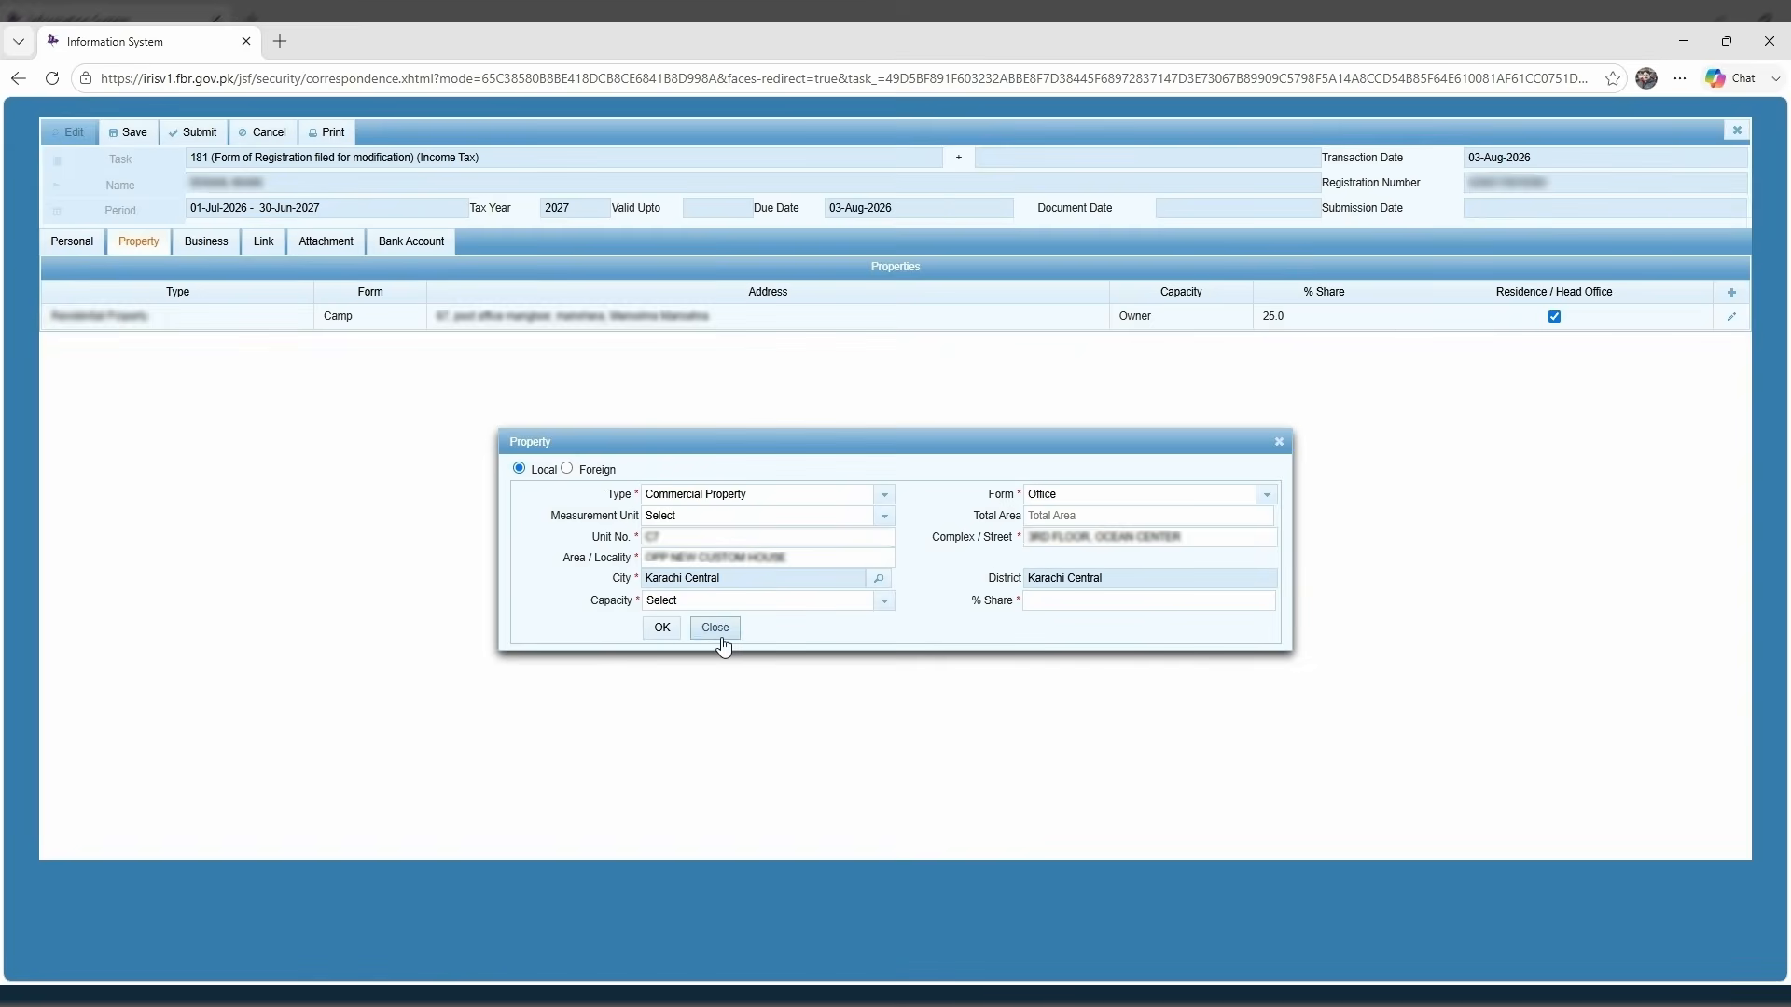
Set capacity Owner with 100% share, save the property, and mark it residence/head office.
click(728, 601)
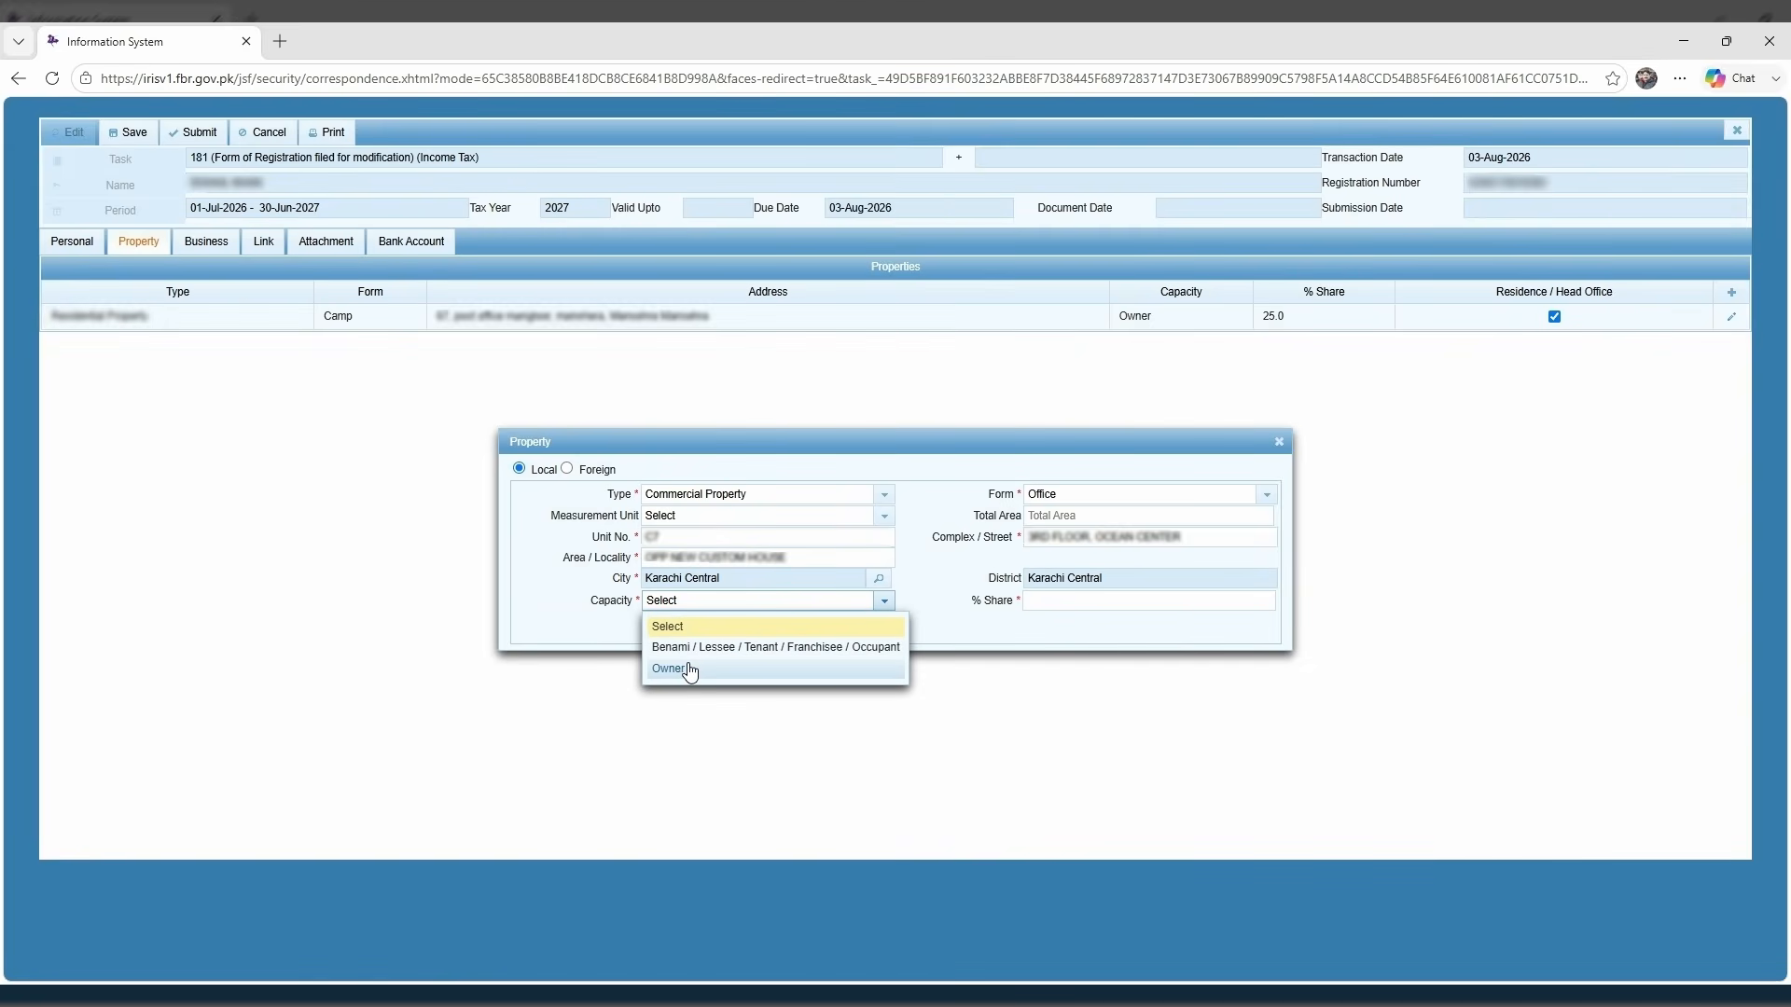
click(687, 669)
click(1079, 599)
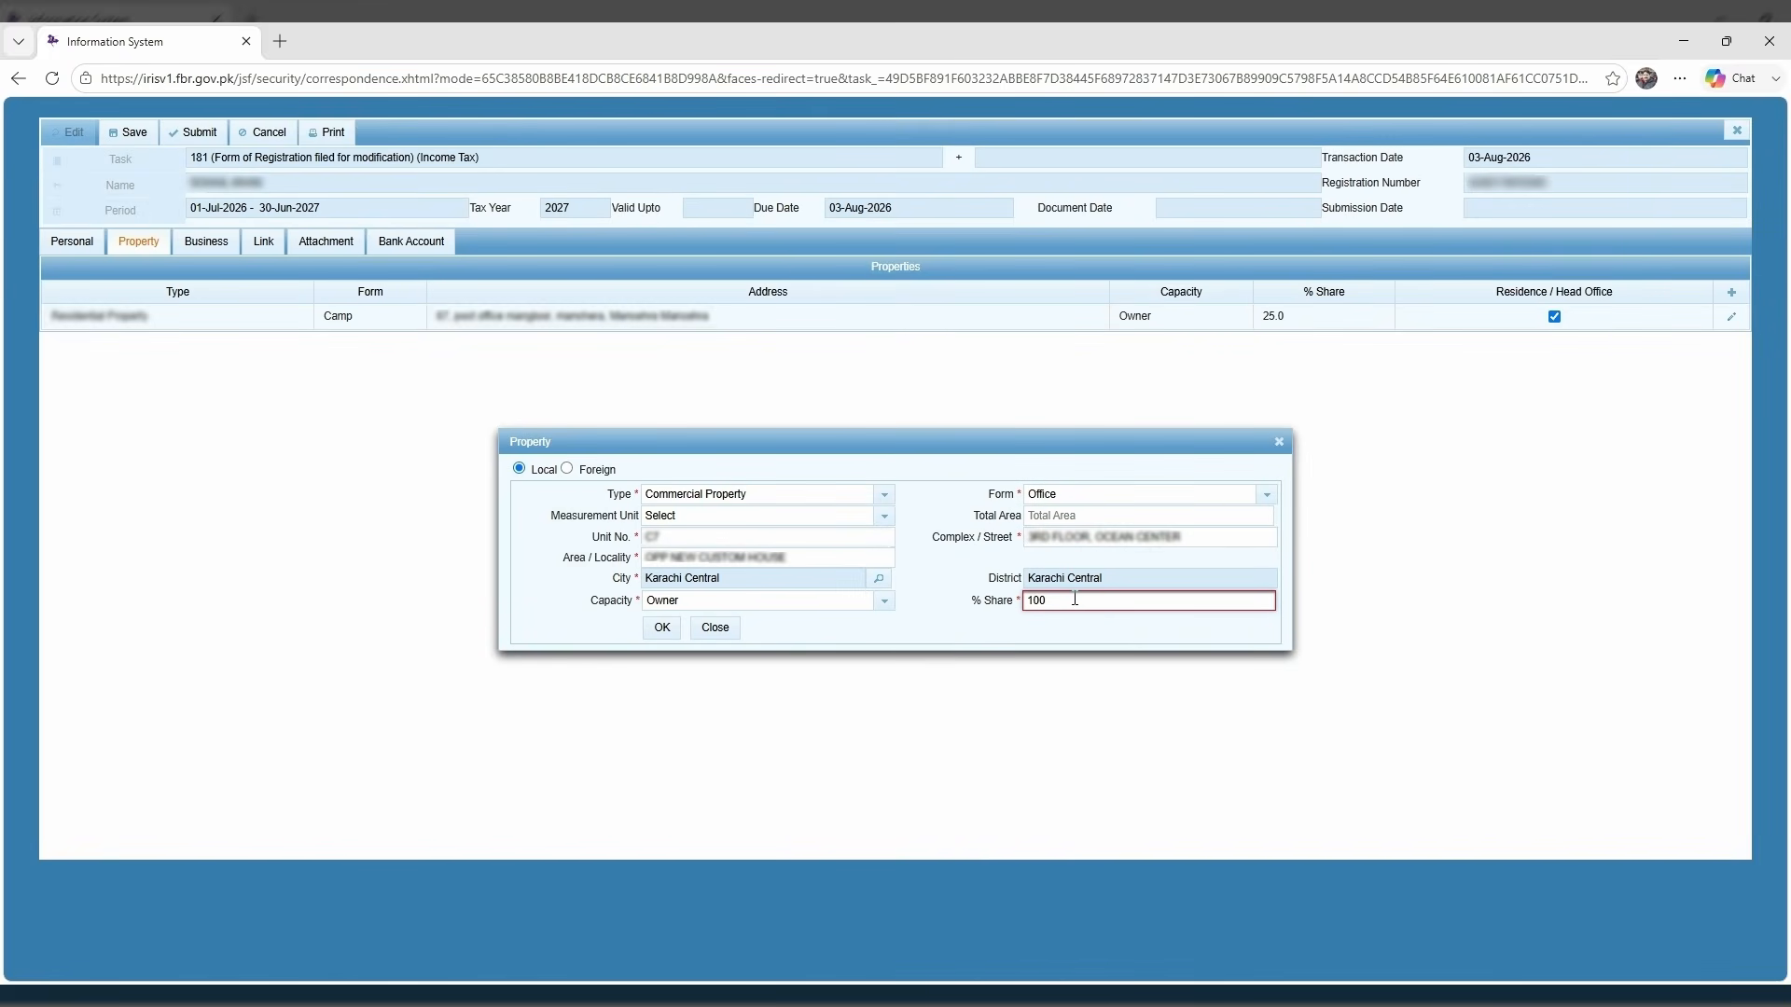
click(664, 627)
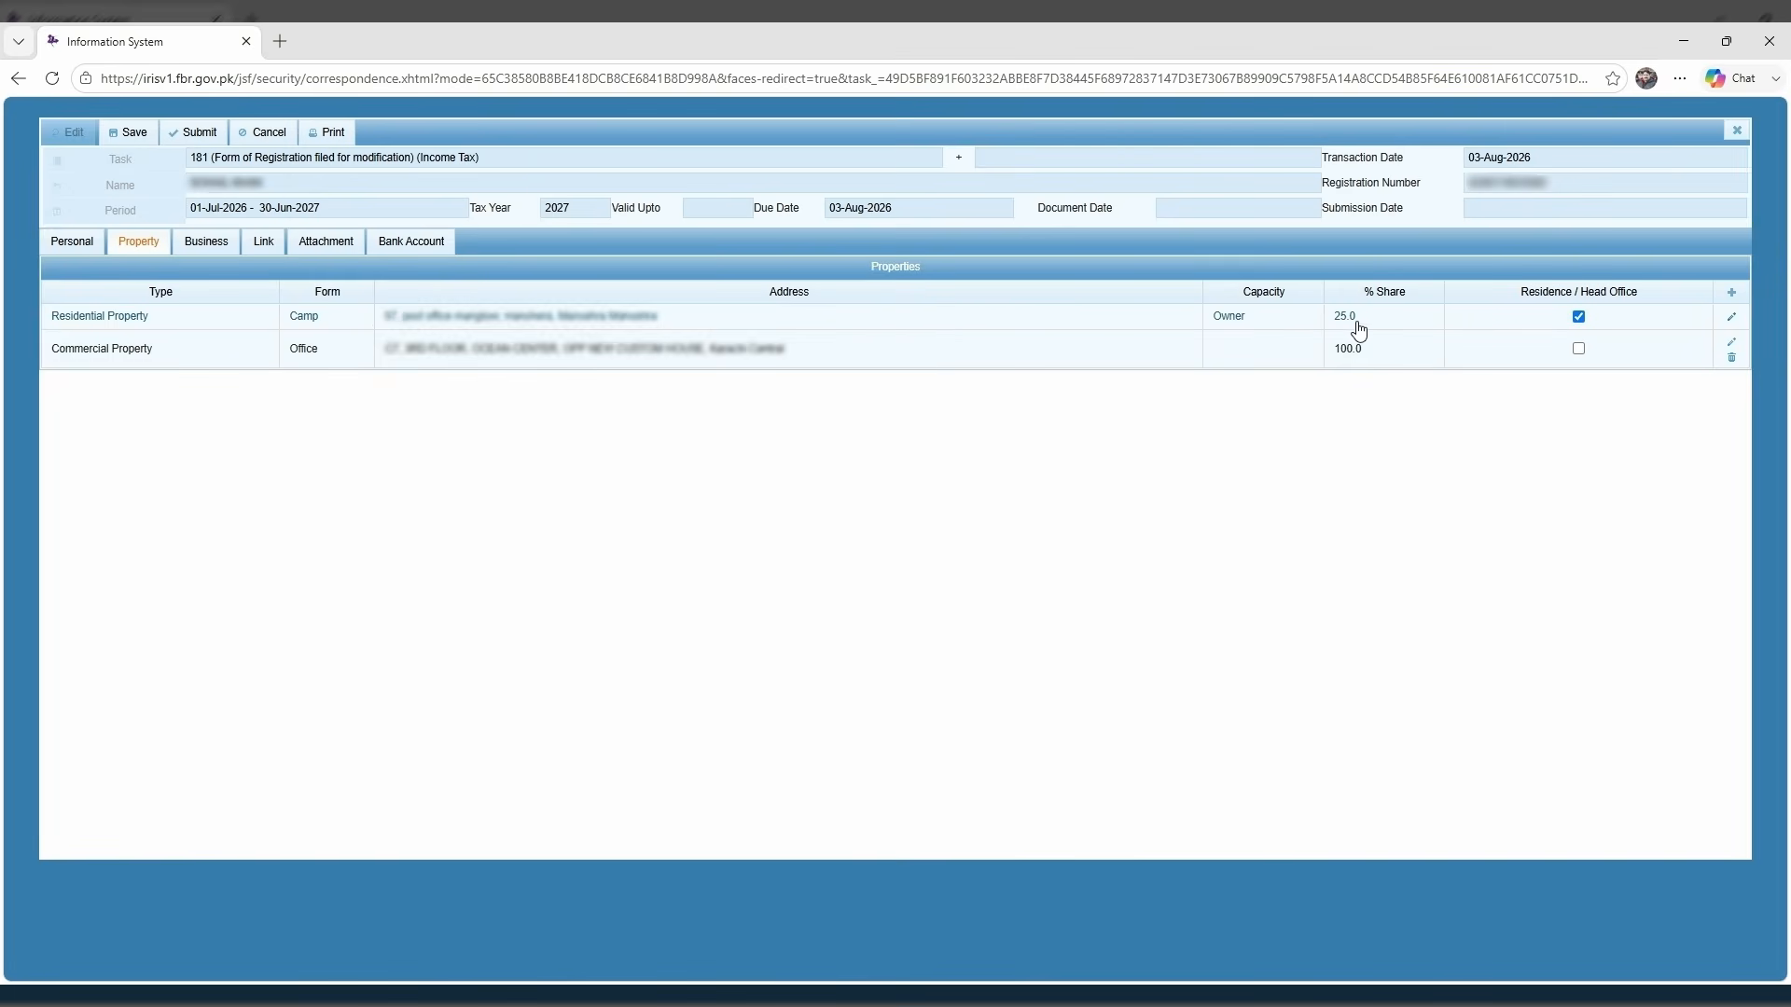
click(1578, 349)
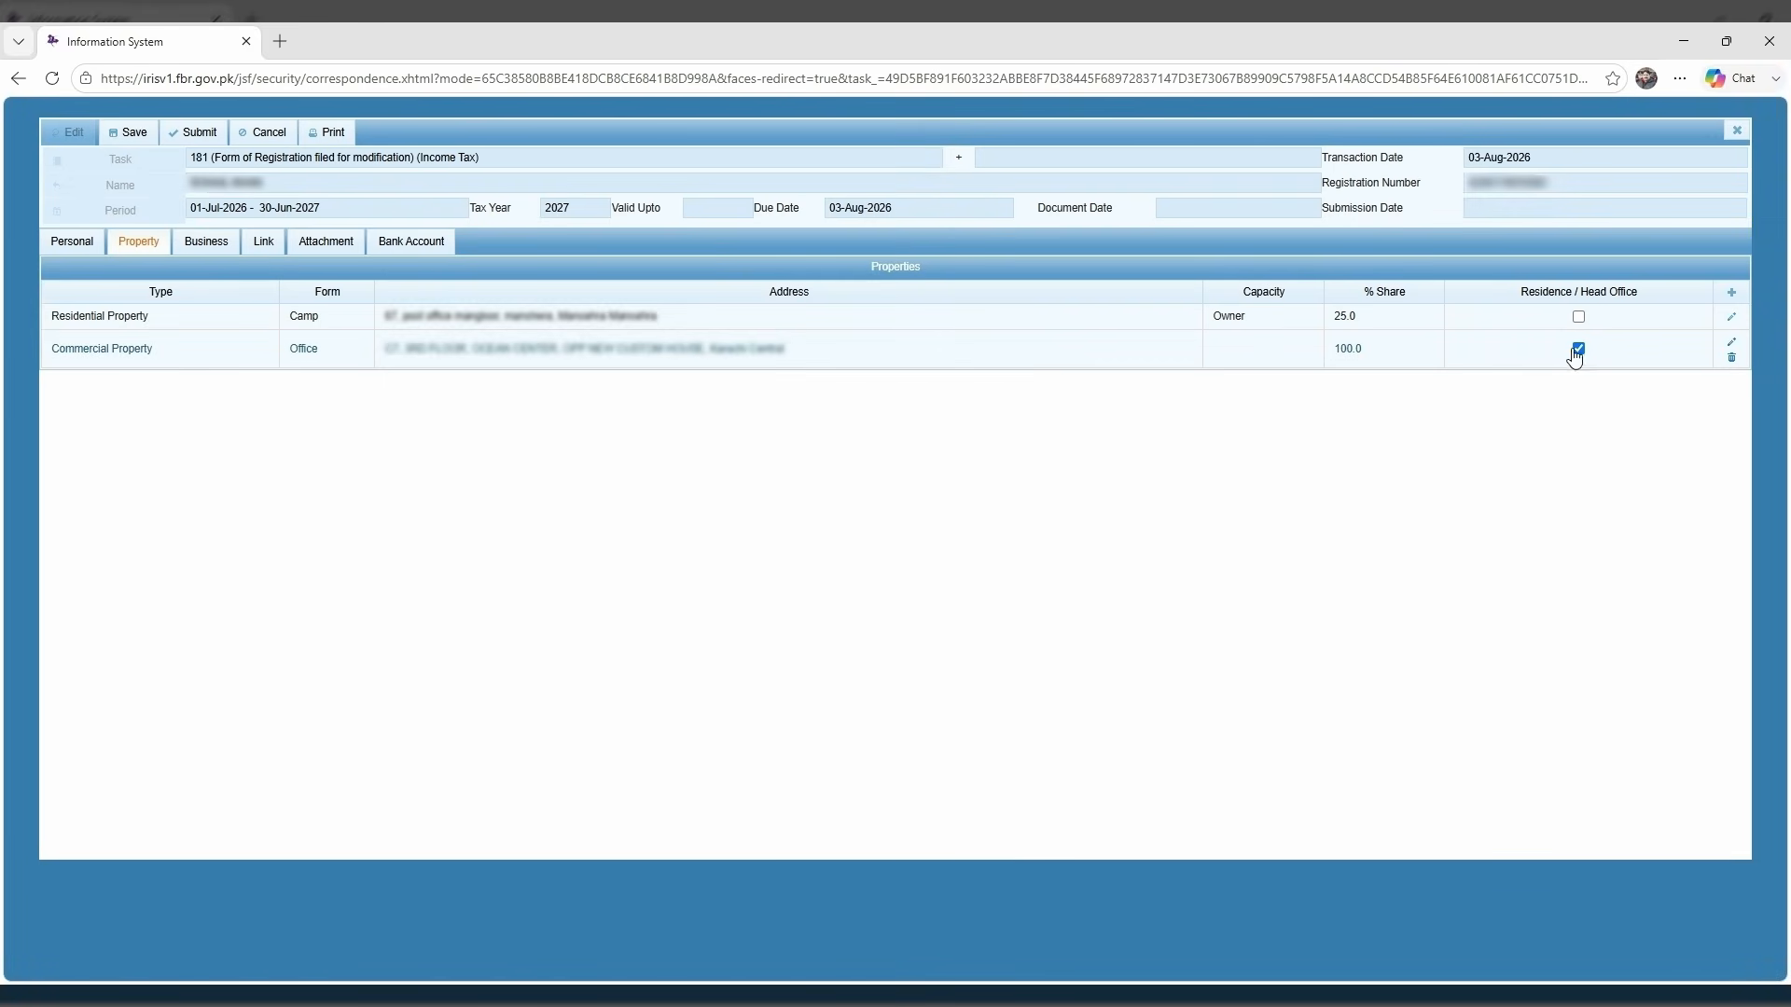
Link the Karachi Central office as the business address, then view the Attachment tab.
click(208, 246)
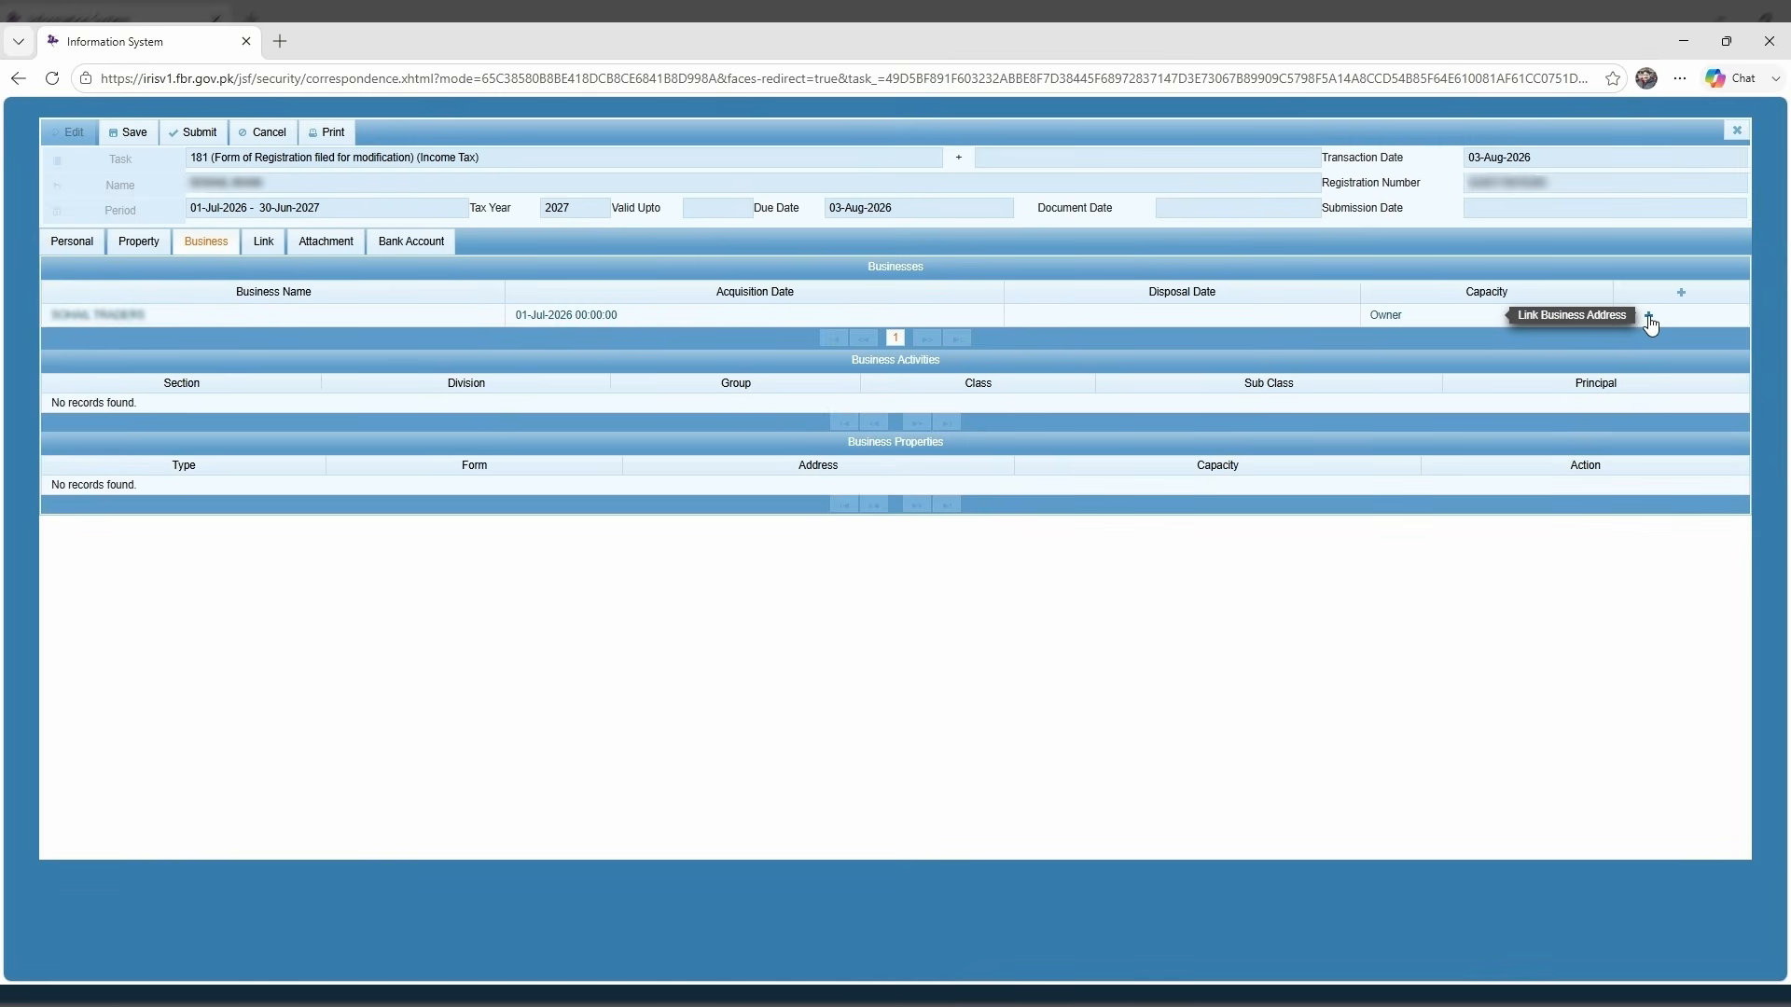
click(1648, 317)
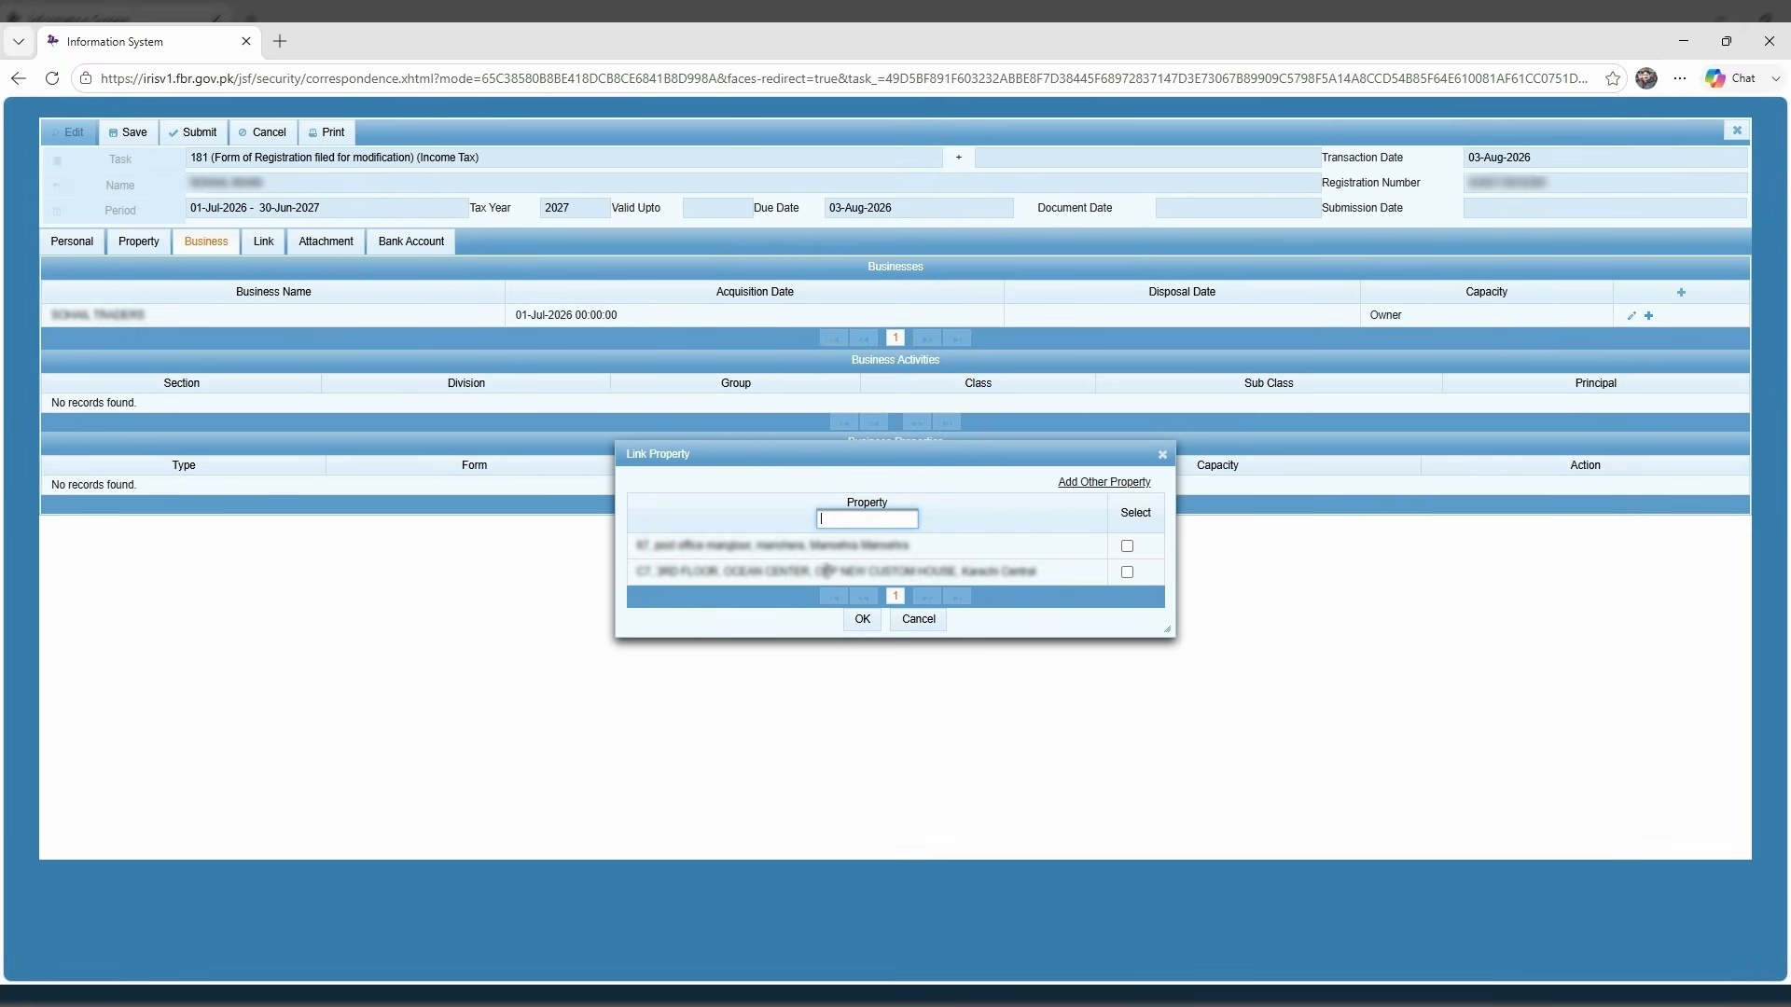
click(1127, 573)
click(863, 622)
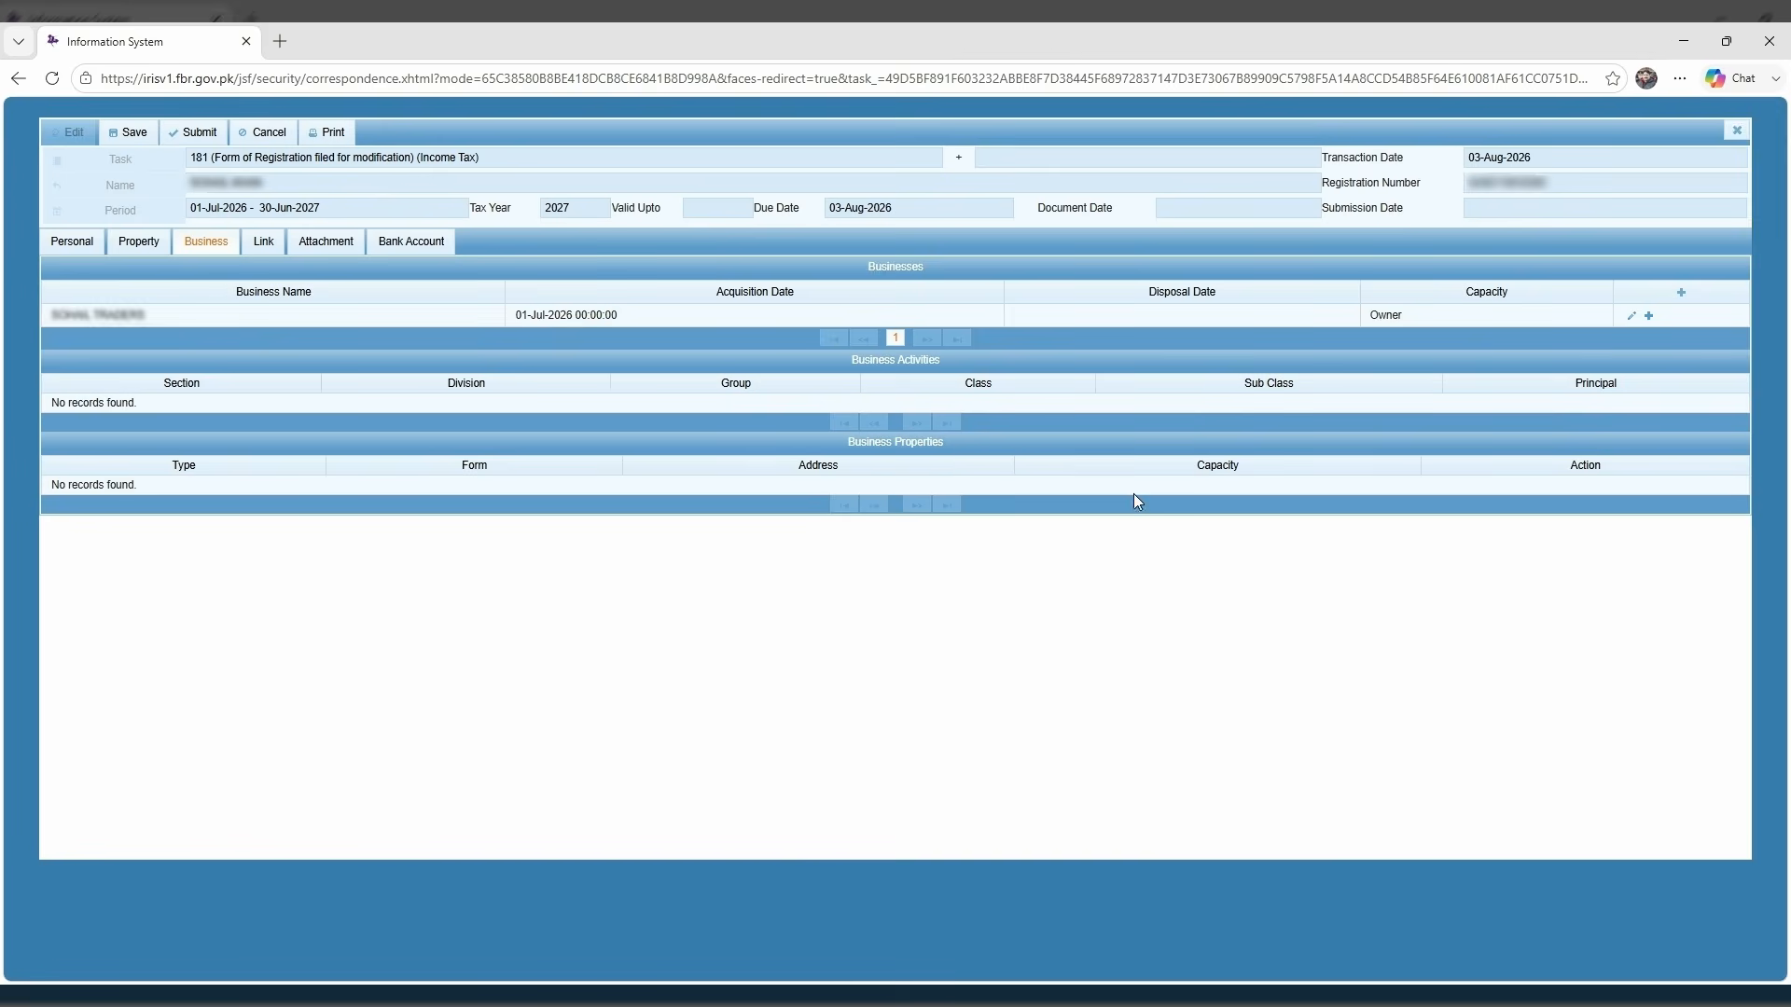
click(228, 326)
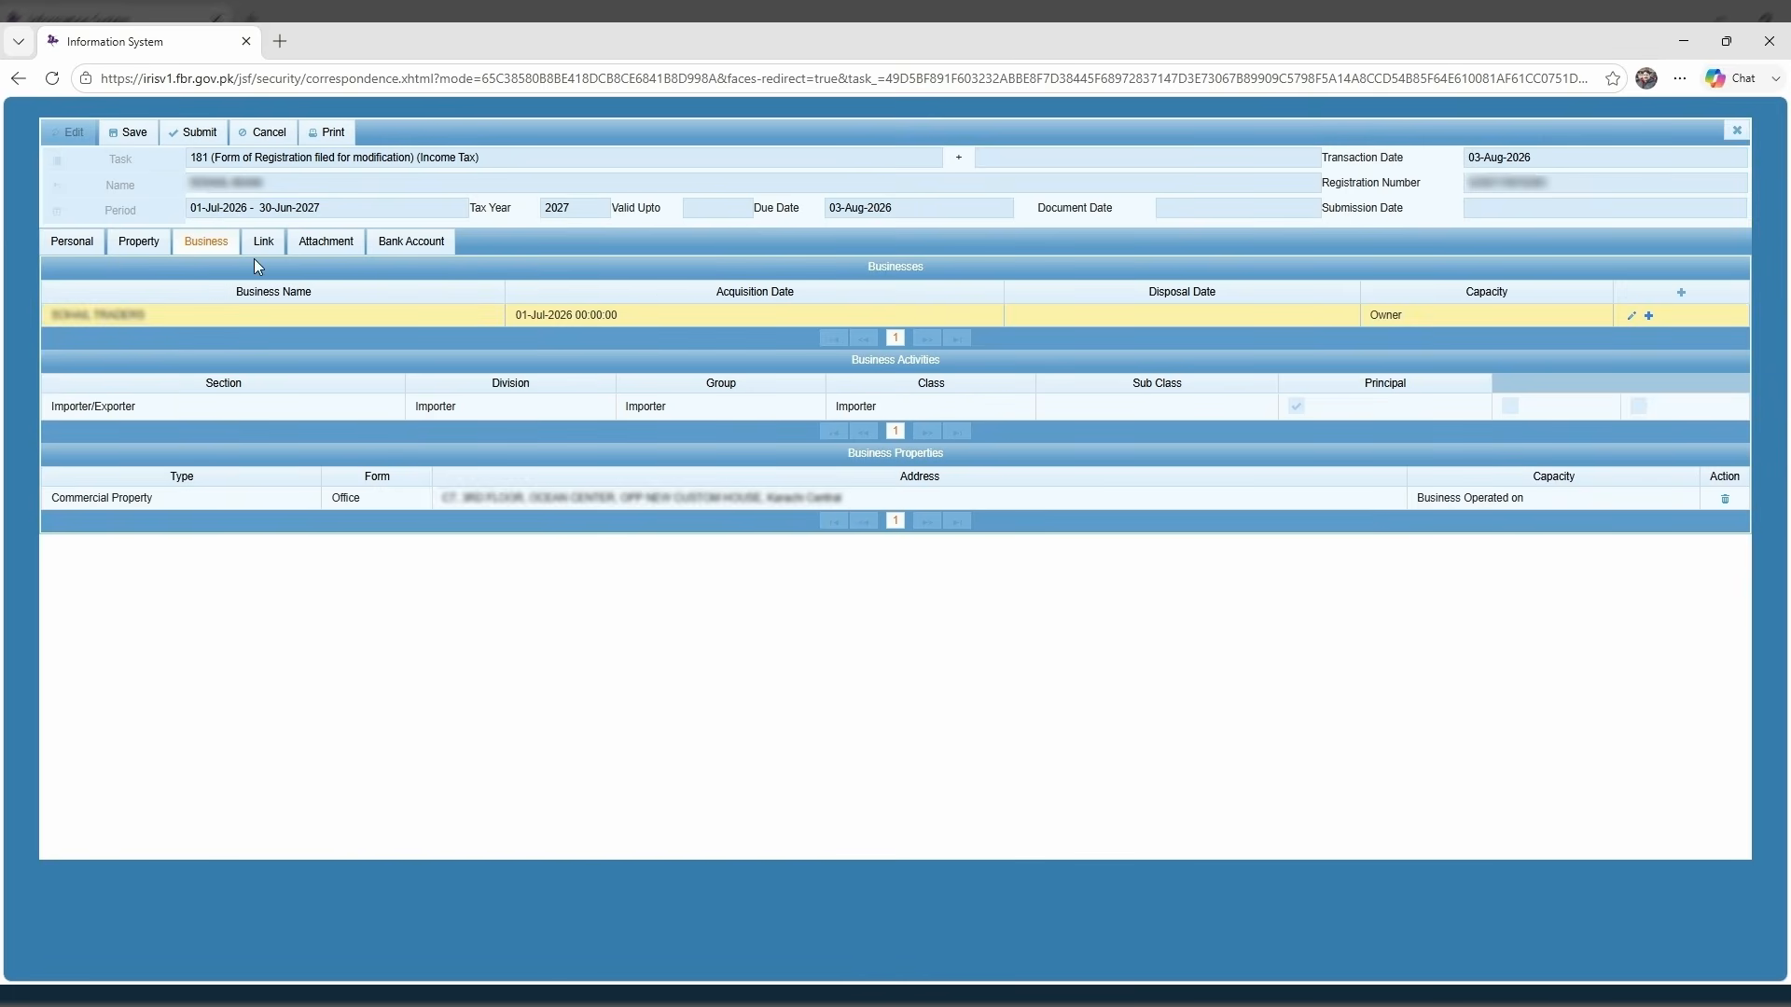
click(324, 245)
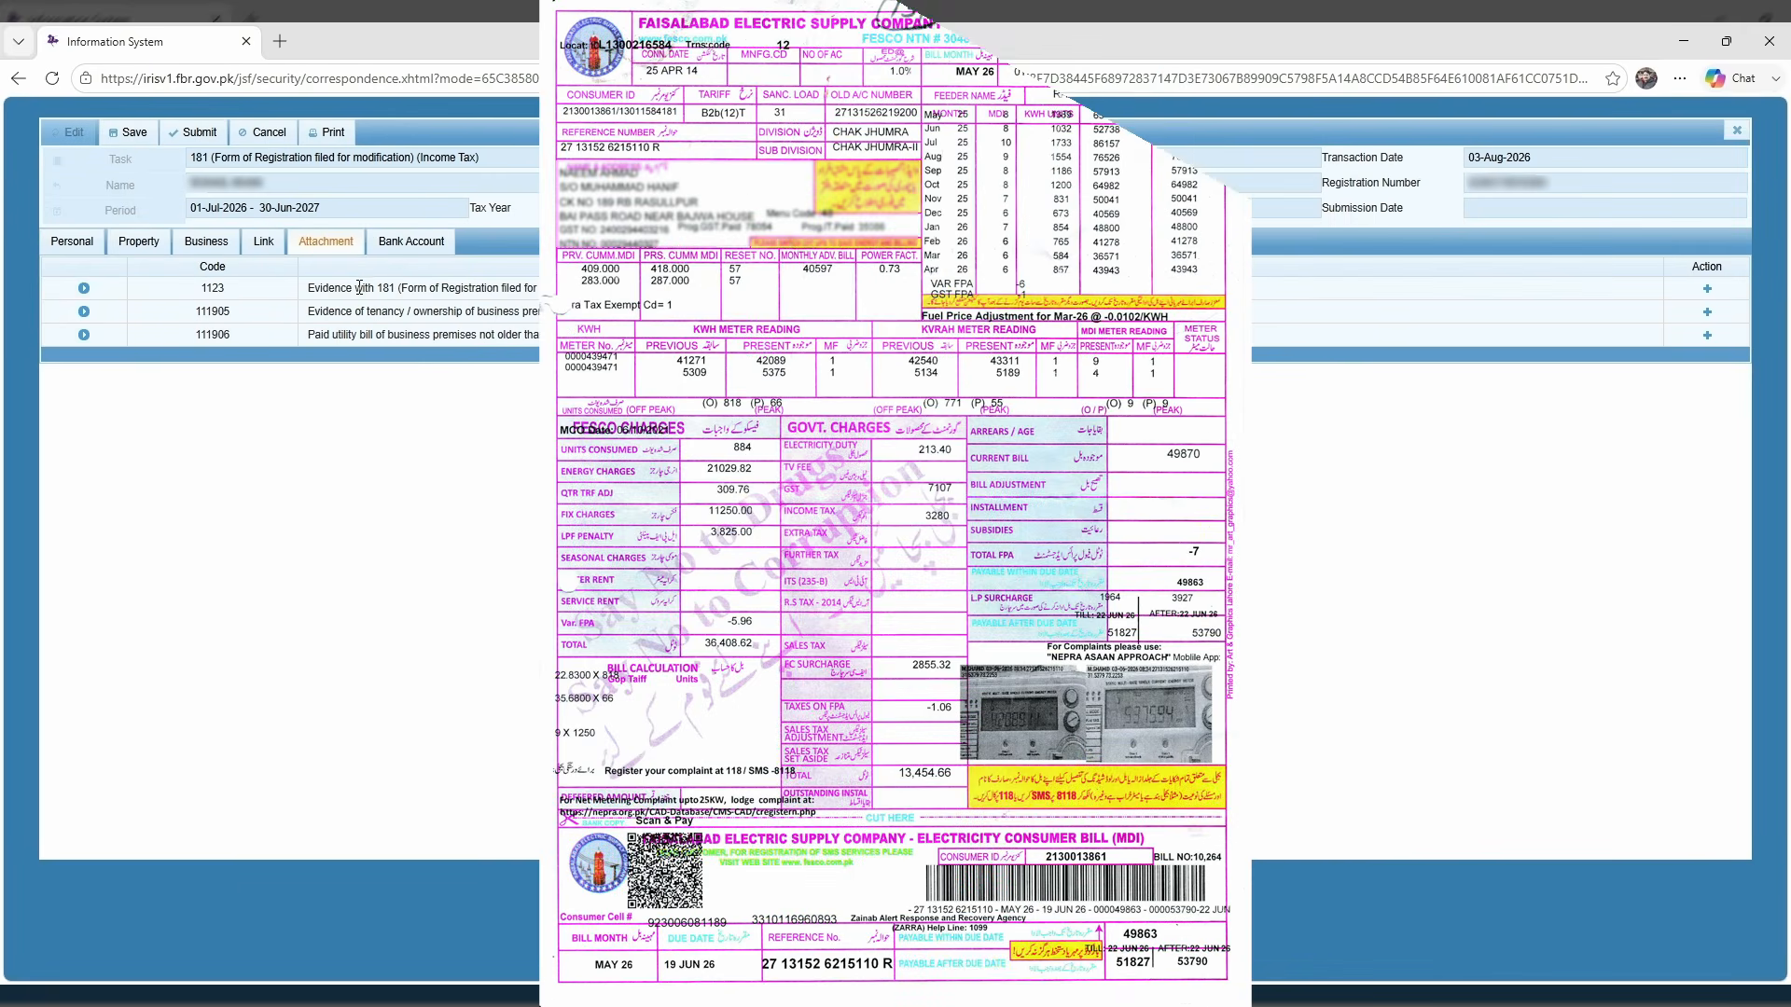
Print the Form 181 modification from the toolbar.
drag(311, 288, 499, 289)
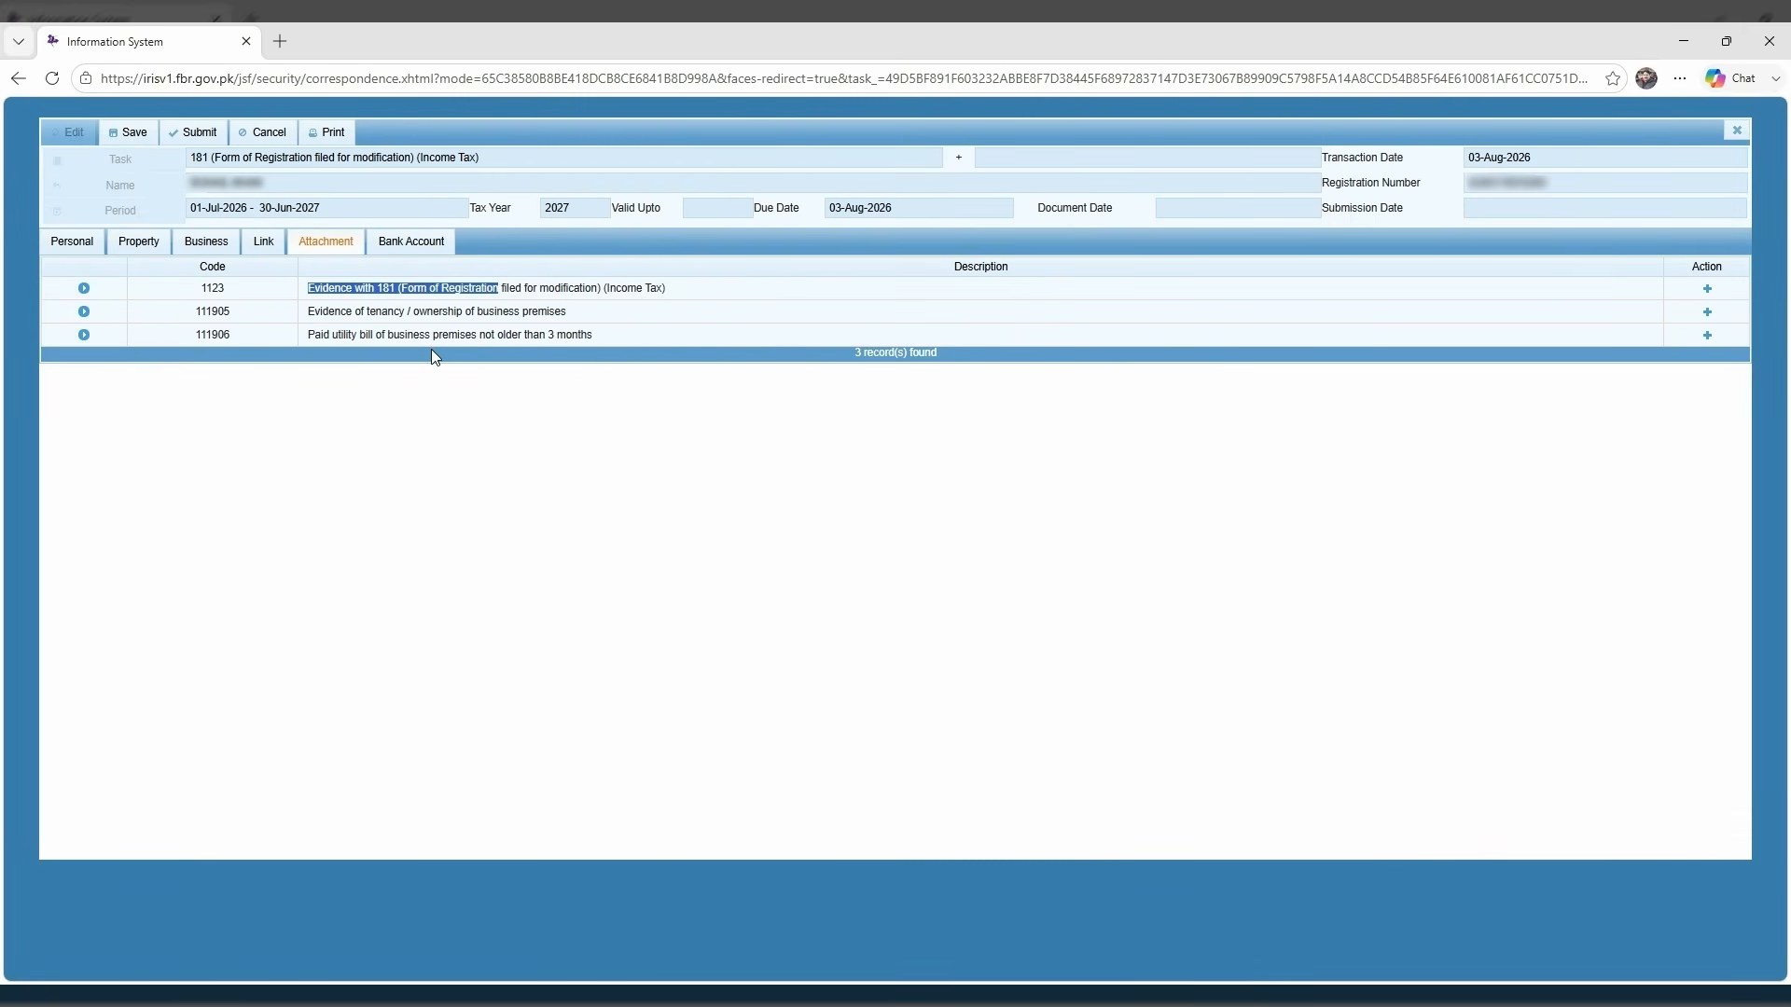
click(640, 314)
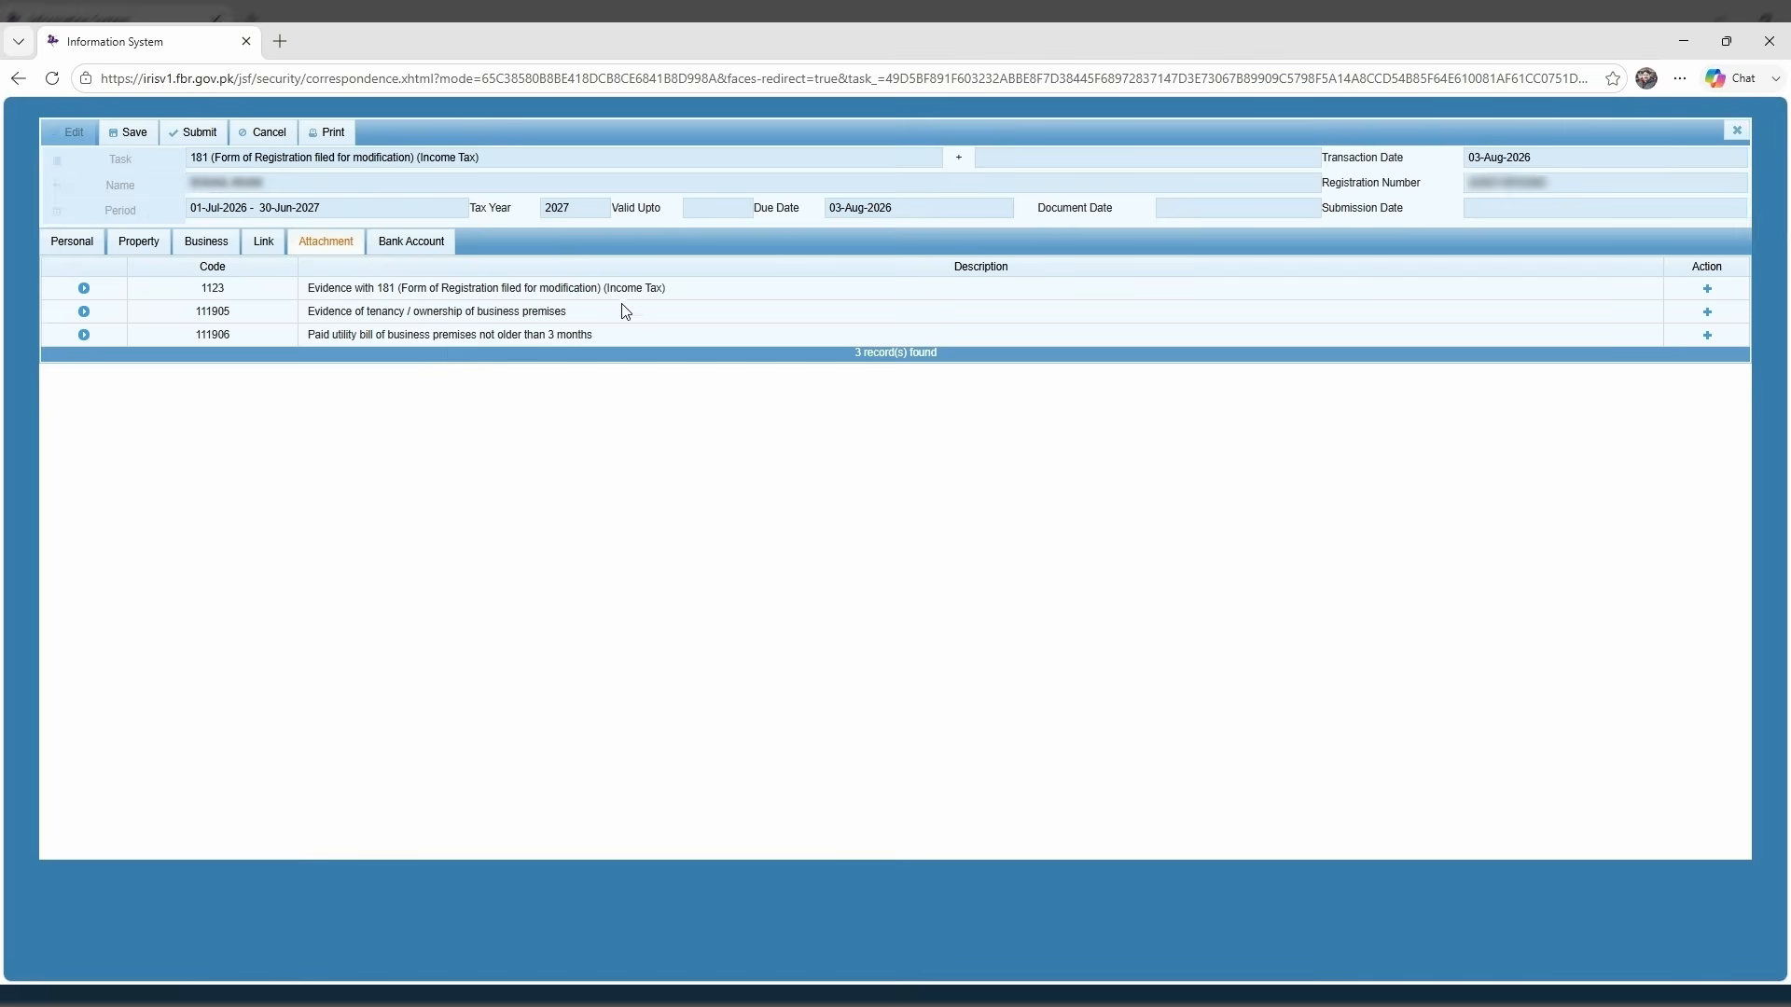
click(340, 133)
Check the PDFs for 181 evidence, tenancy proof and utility bill, then submit the form.
click(83, 288)
click(83, 374)
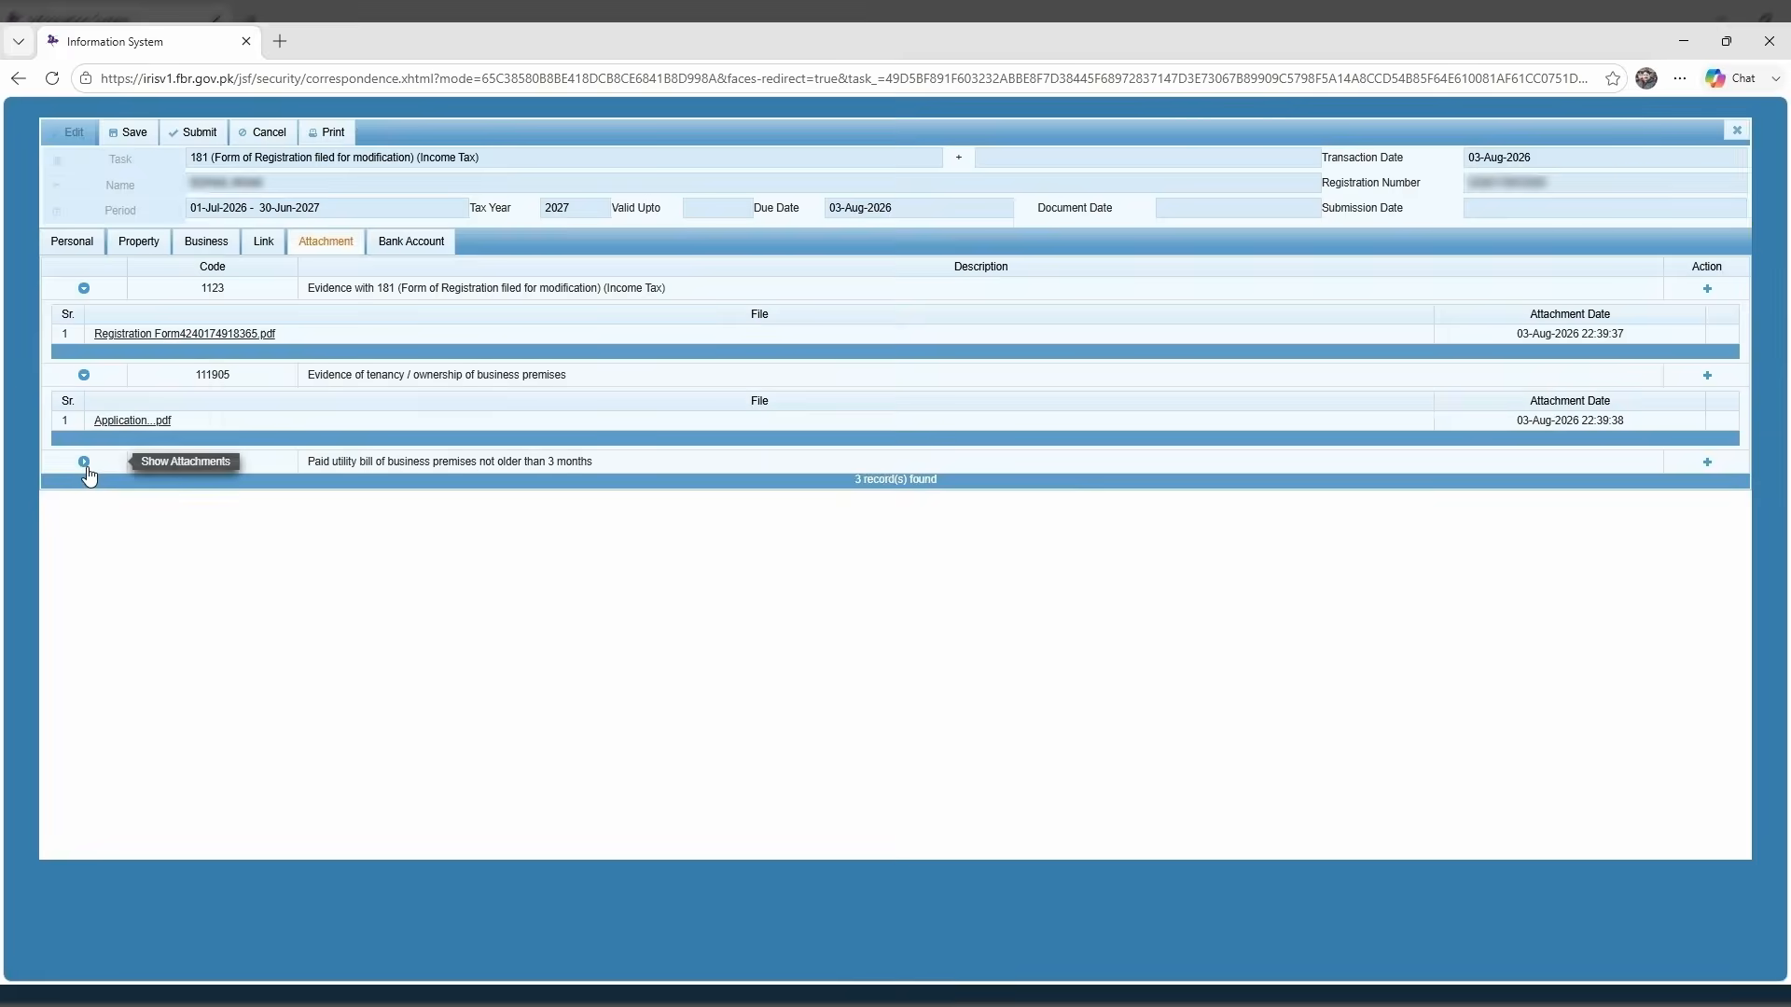
click(83, 461)
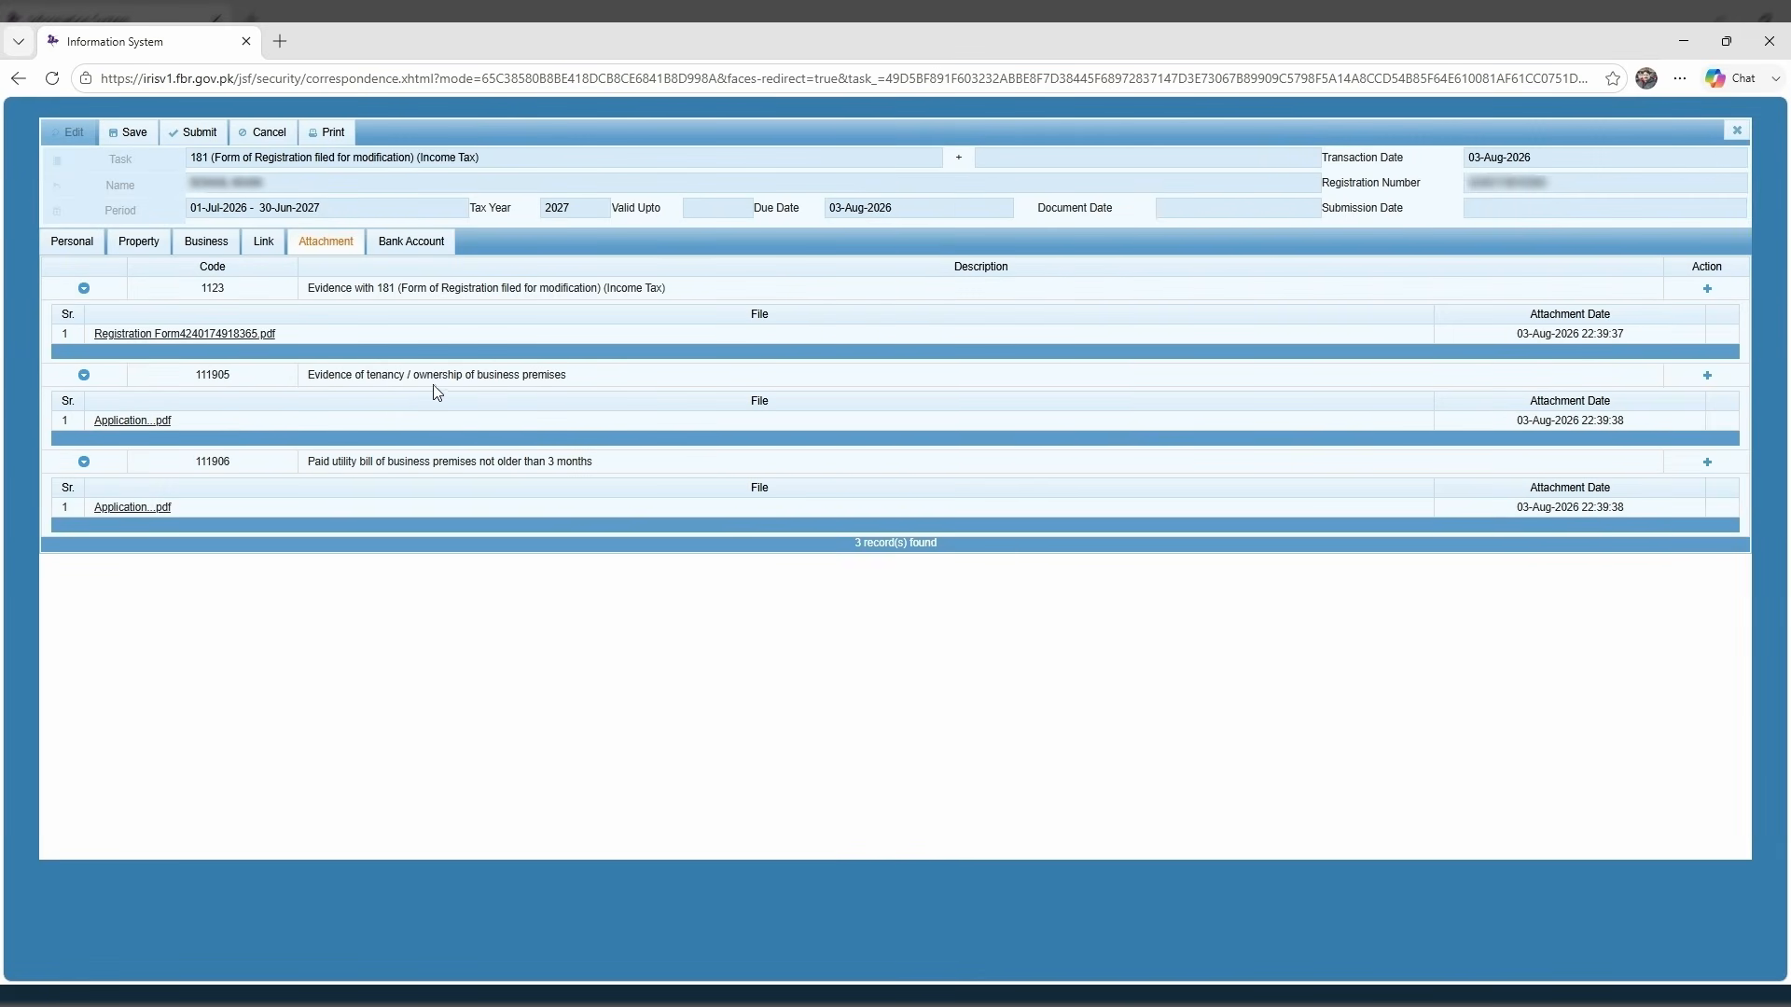
click(200, 136)
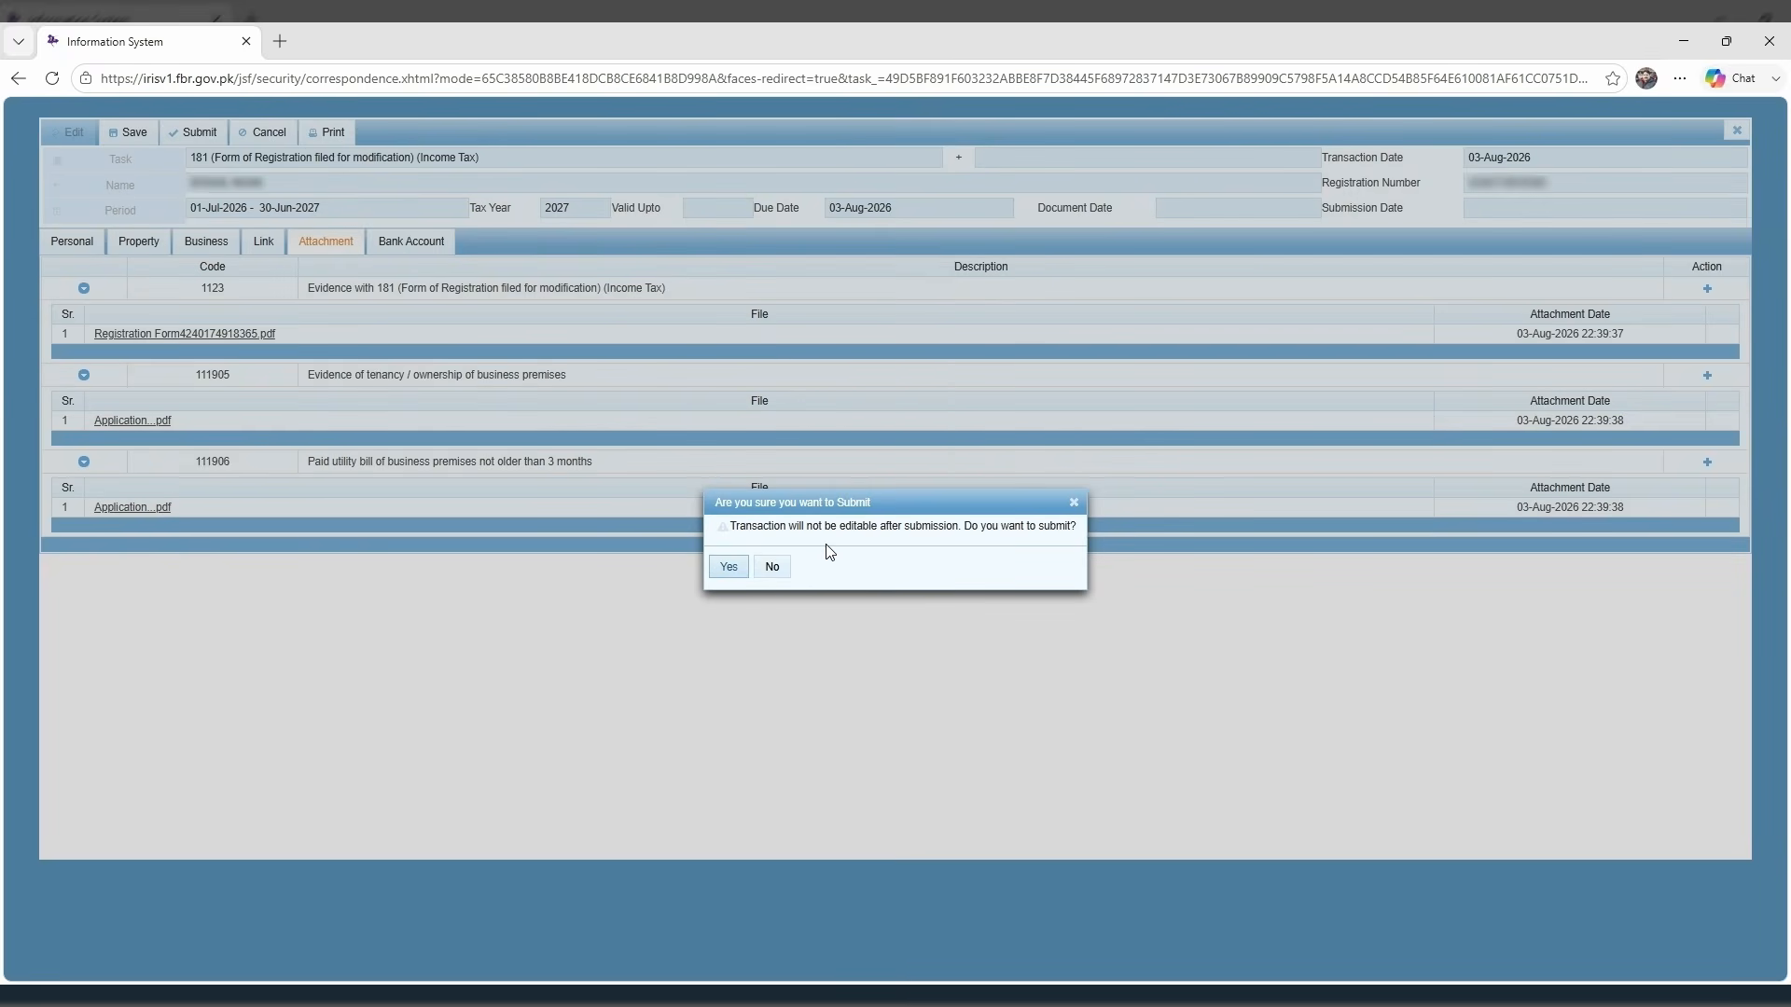
Confirm the submission and close the promotional popup on the dashboard.
click(730, 567)
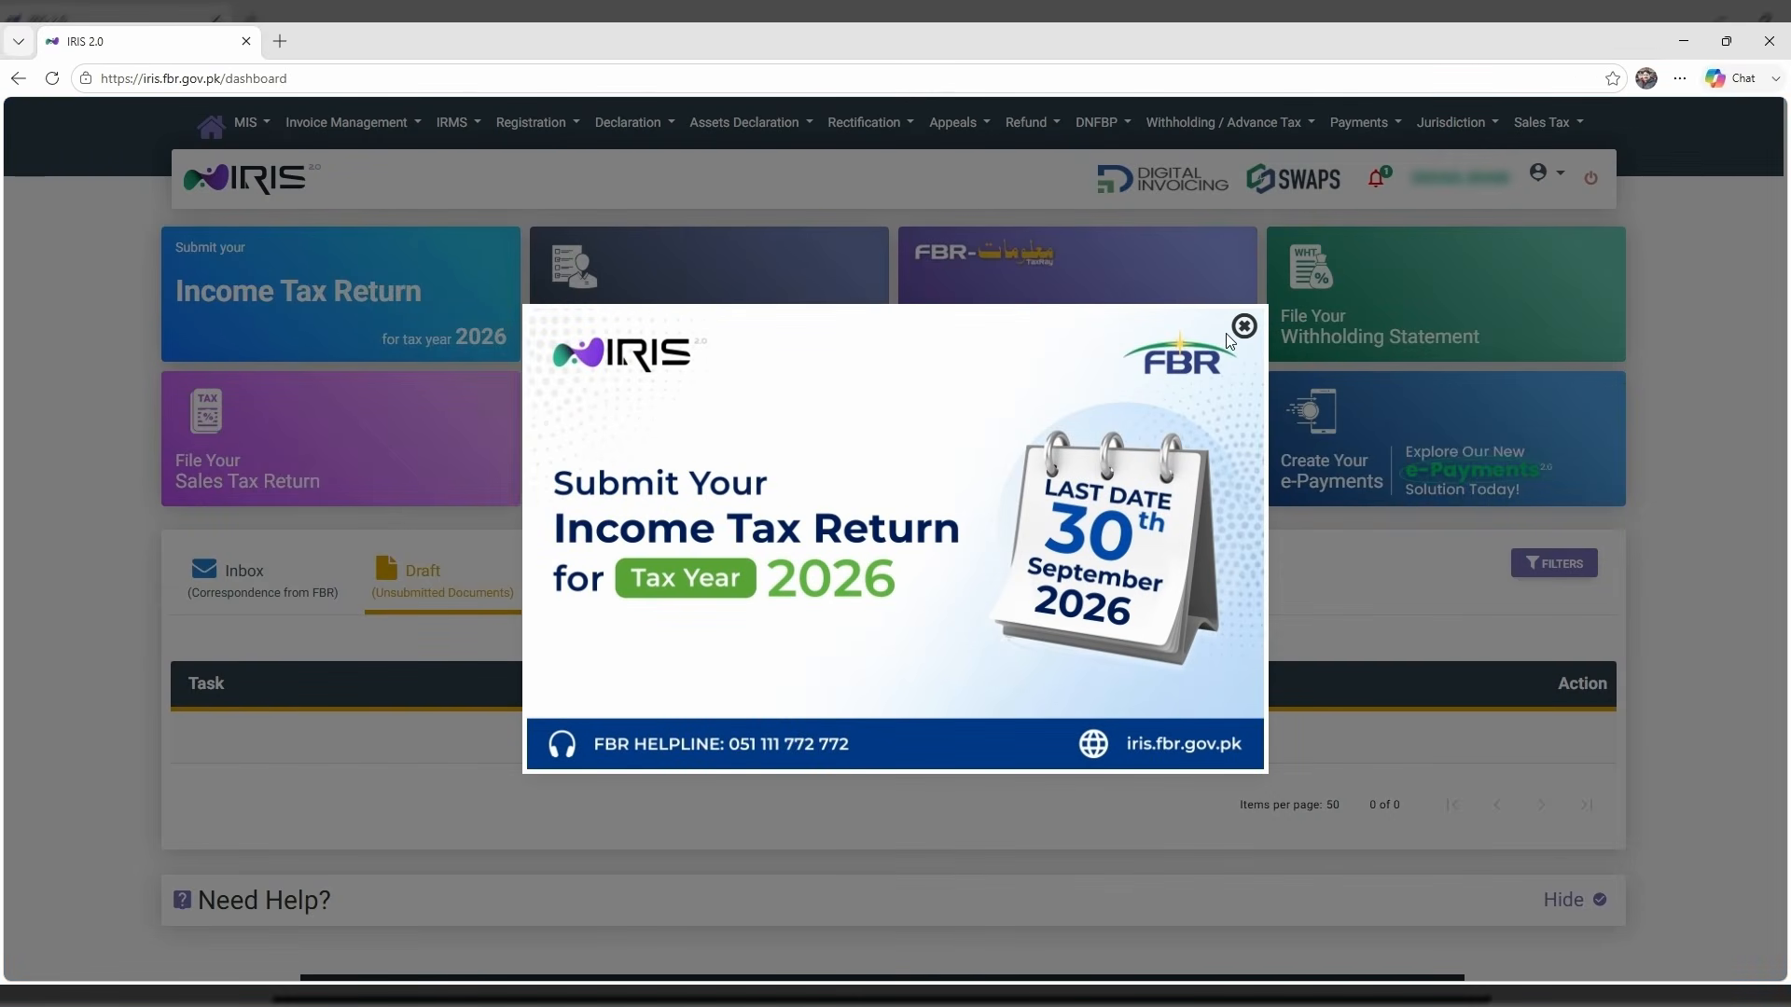
click(1241, 329)
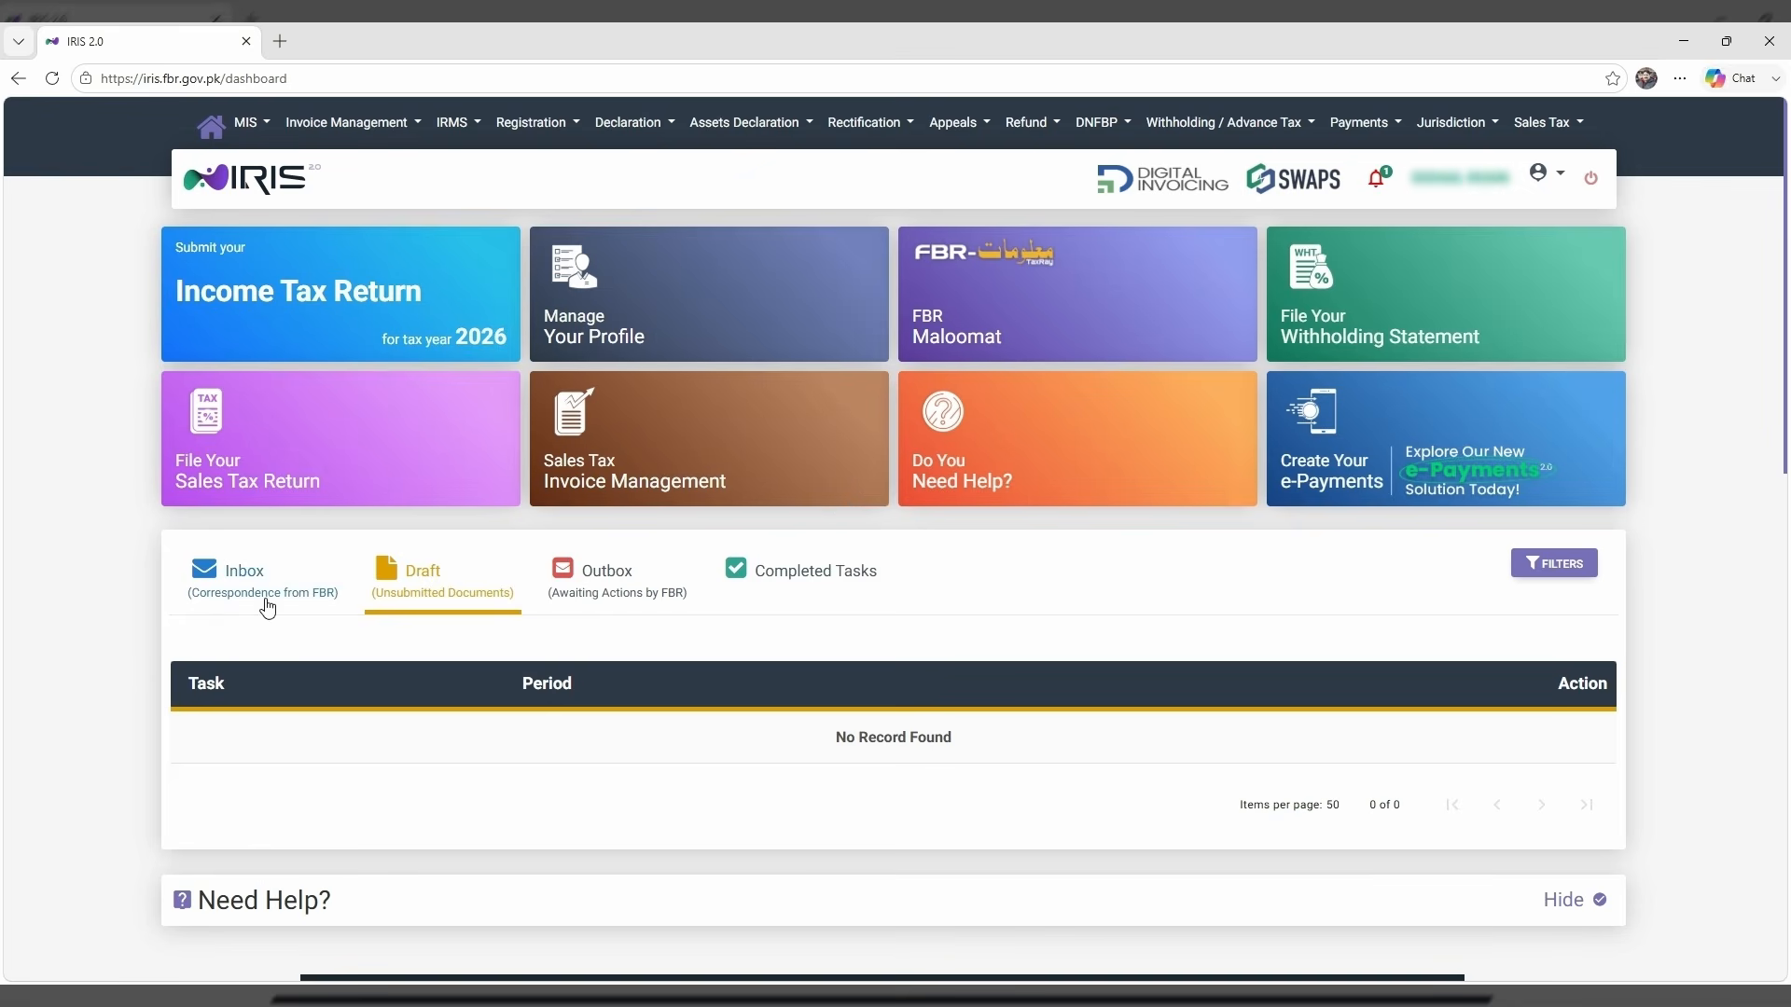
Check the Outbox and Completed Tasks, reloading until the 181 modification for tax year 2027 shows as completed.
click(599, 590)
scroll(634, 625, down, 1)
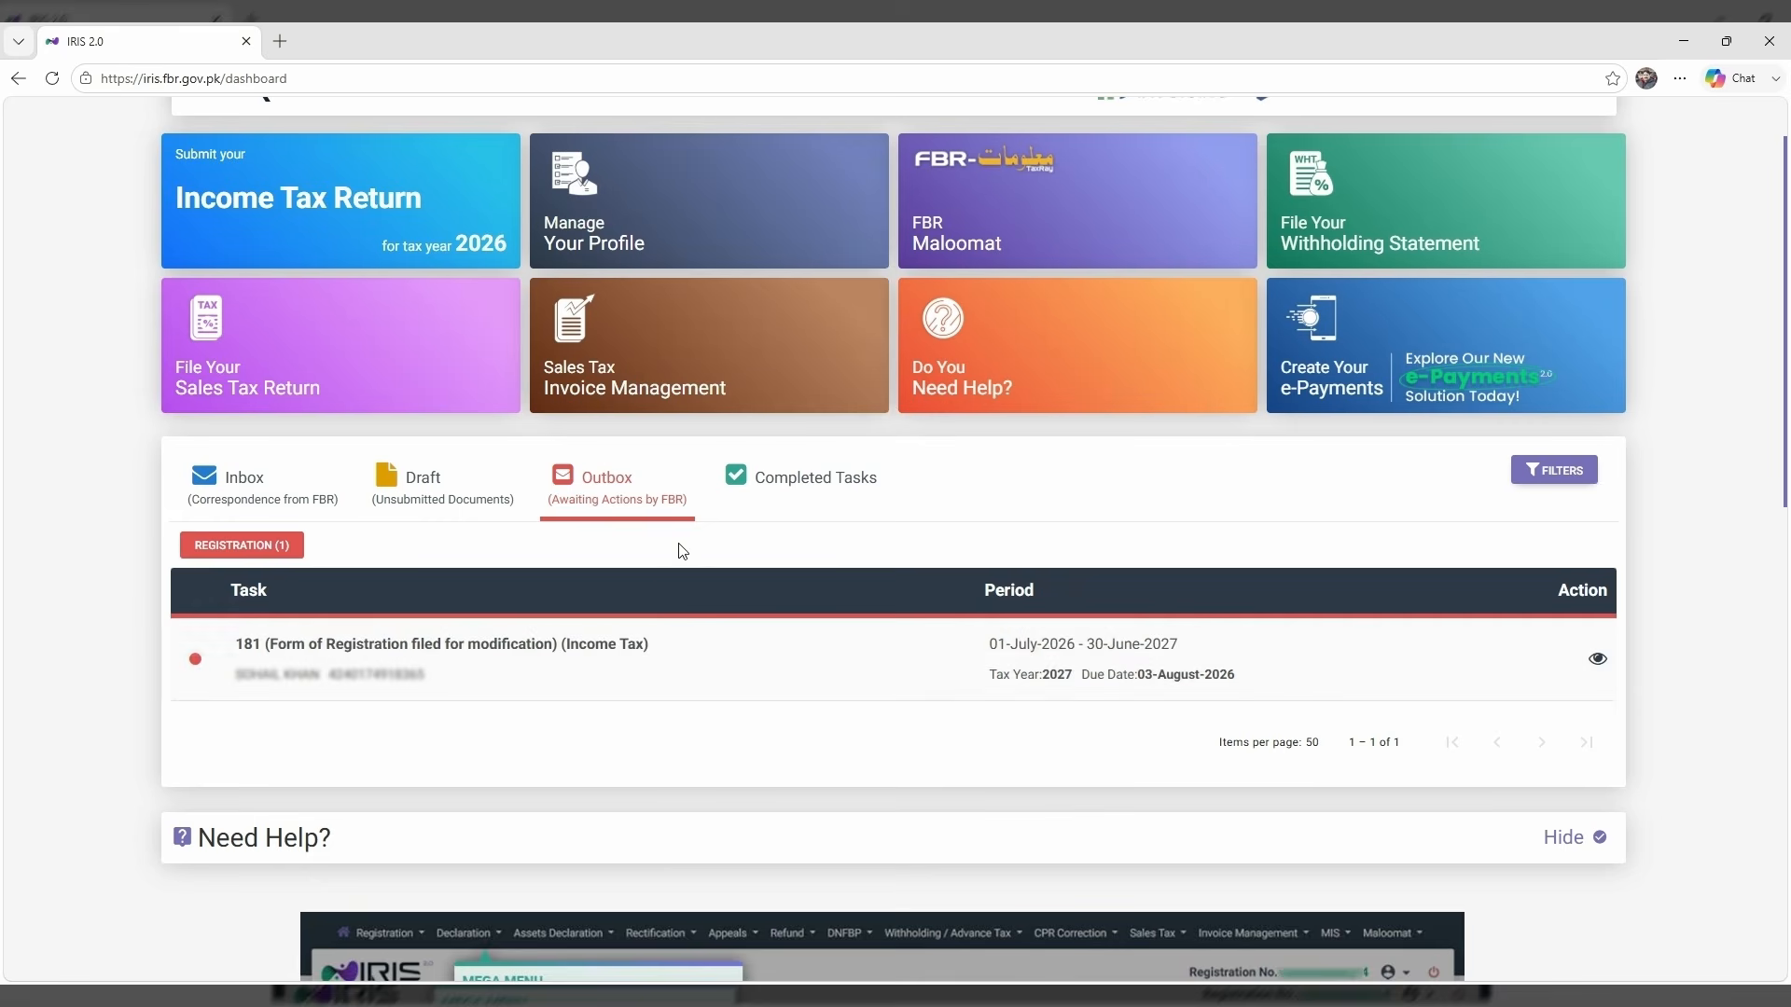
click(780, 480)
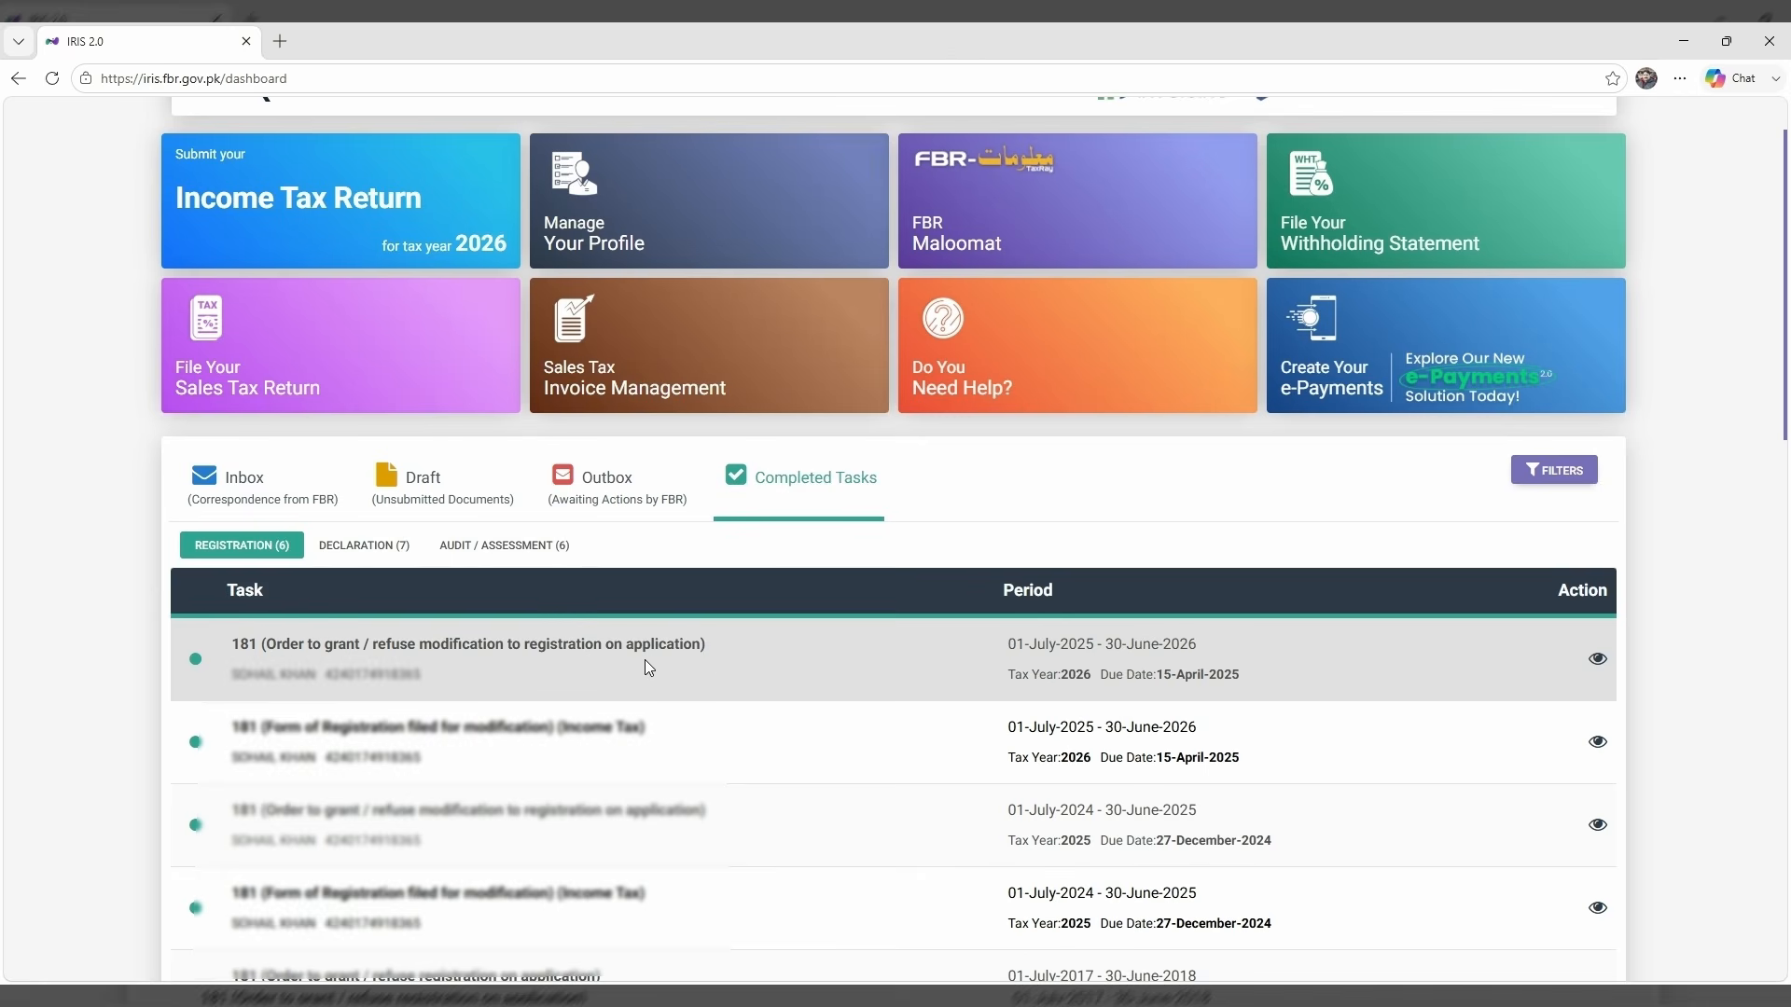
click(621, 500)
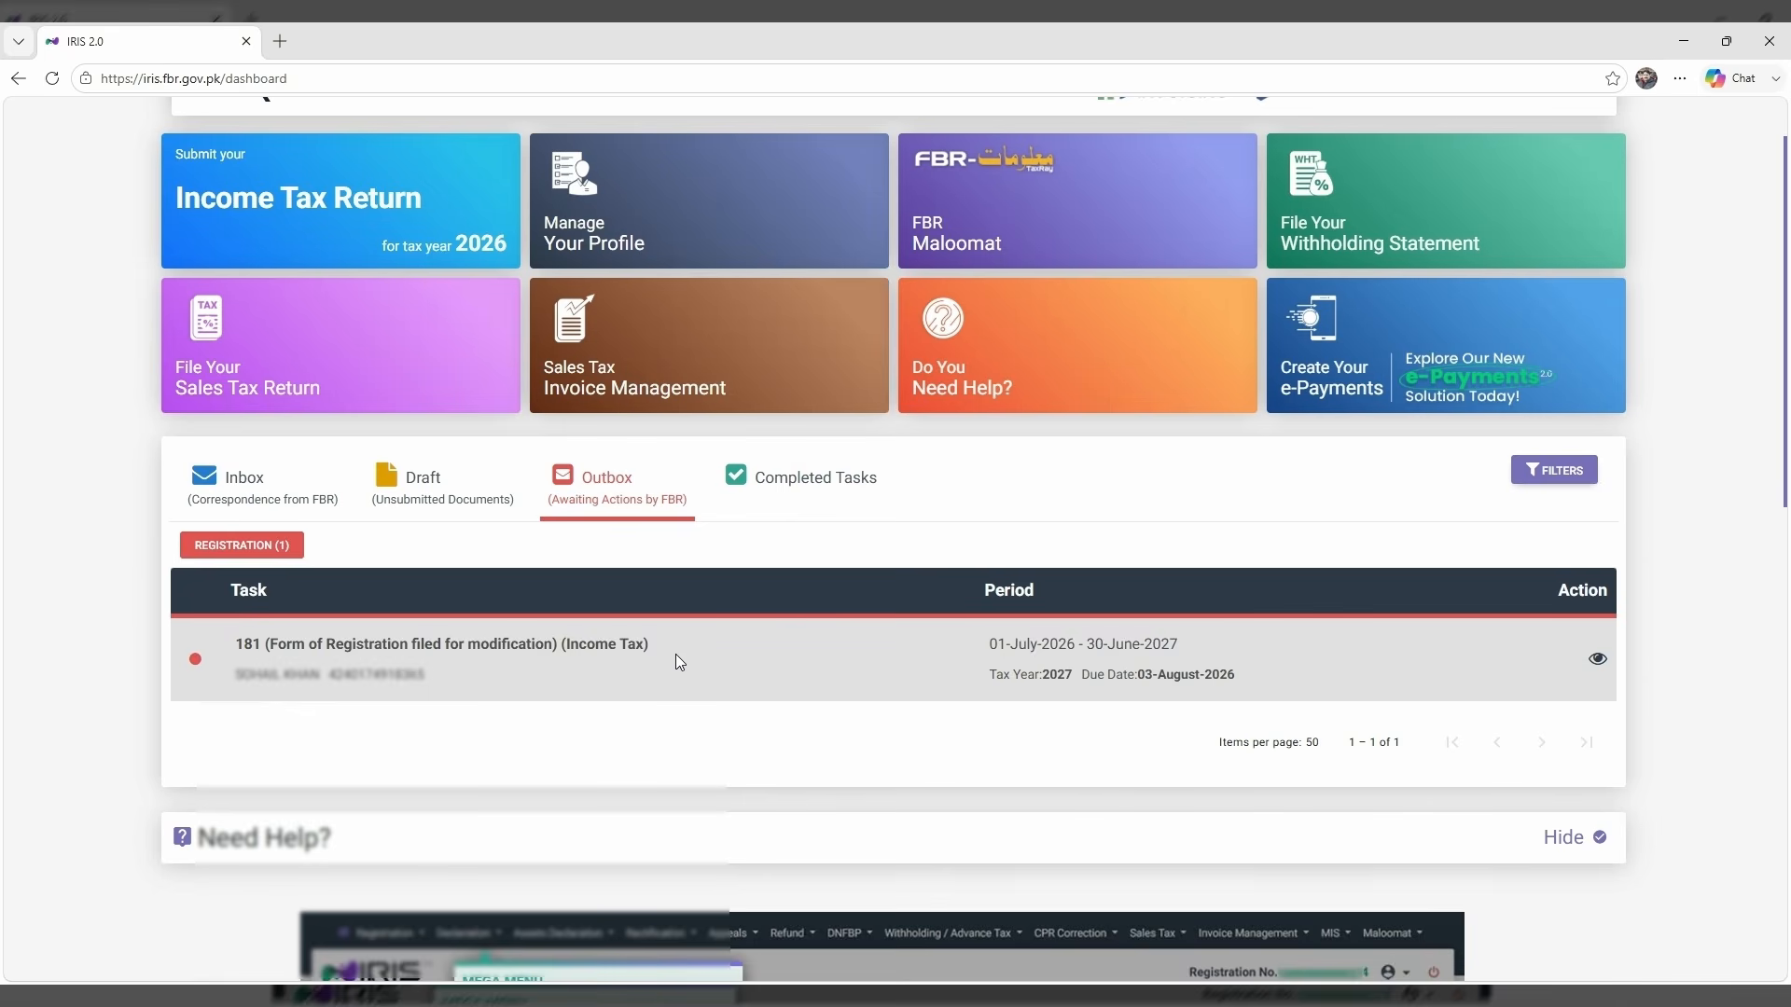
click(51, 79)
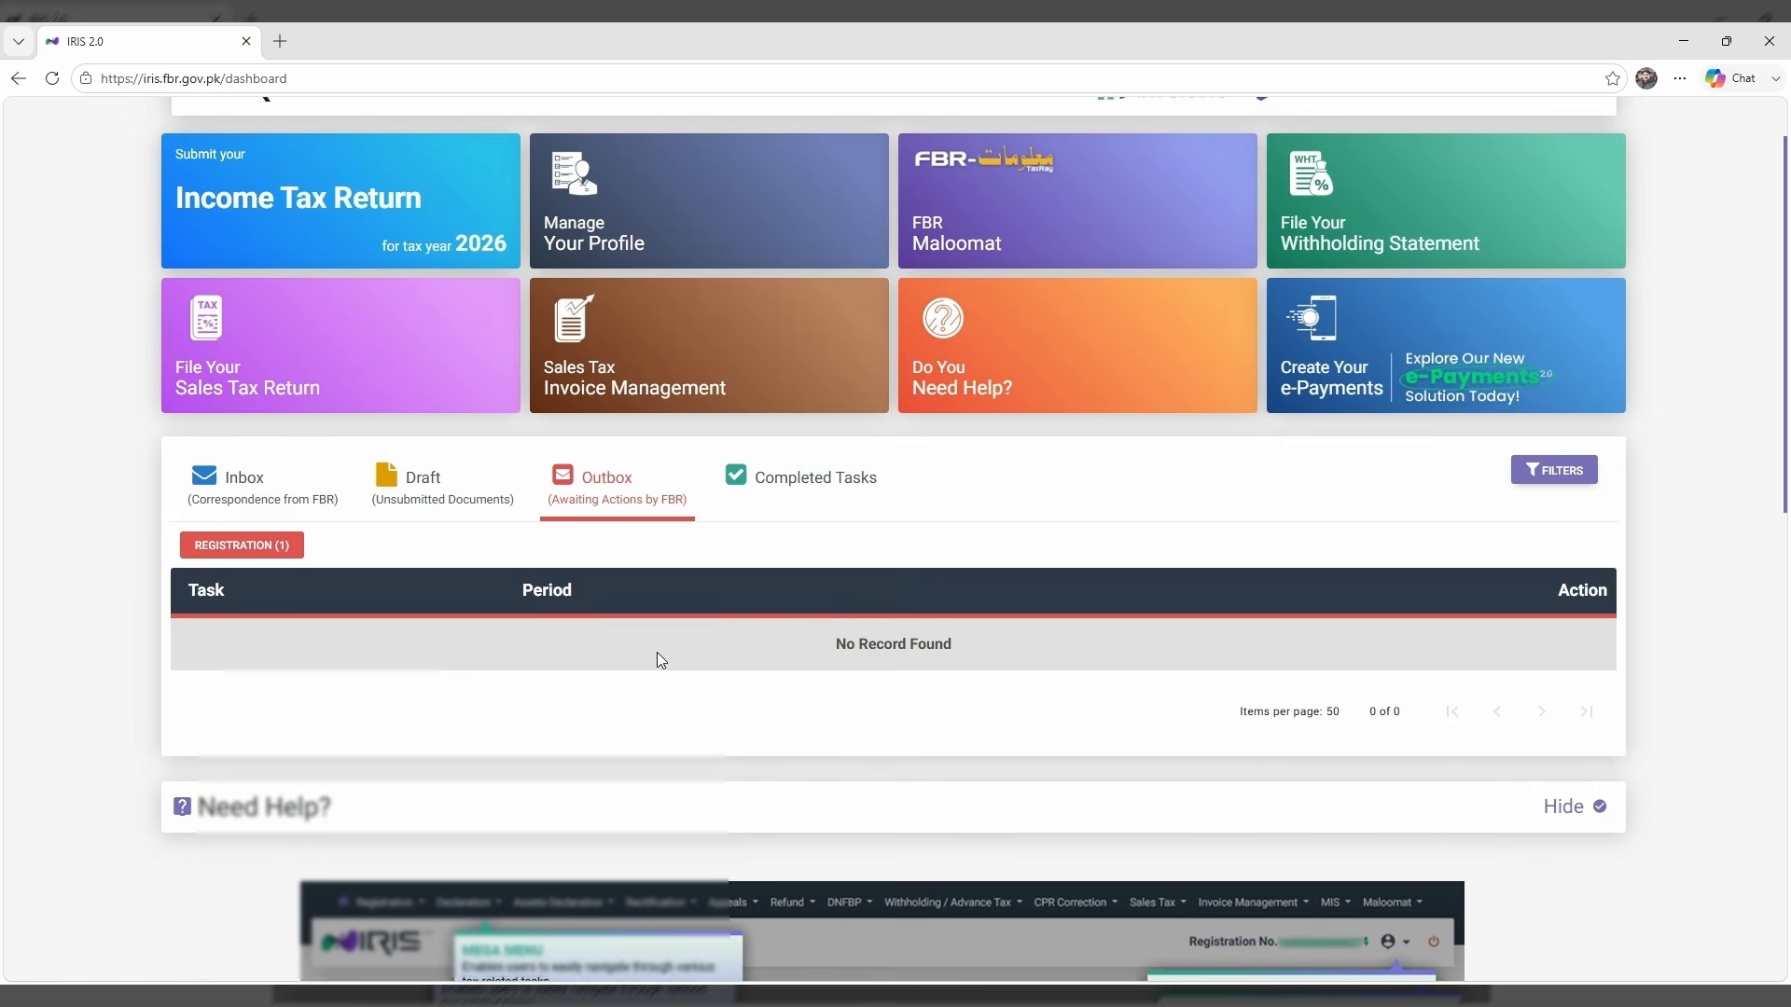
click(802, 482)
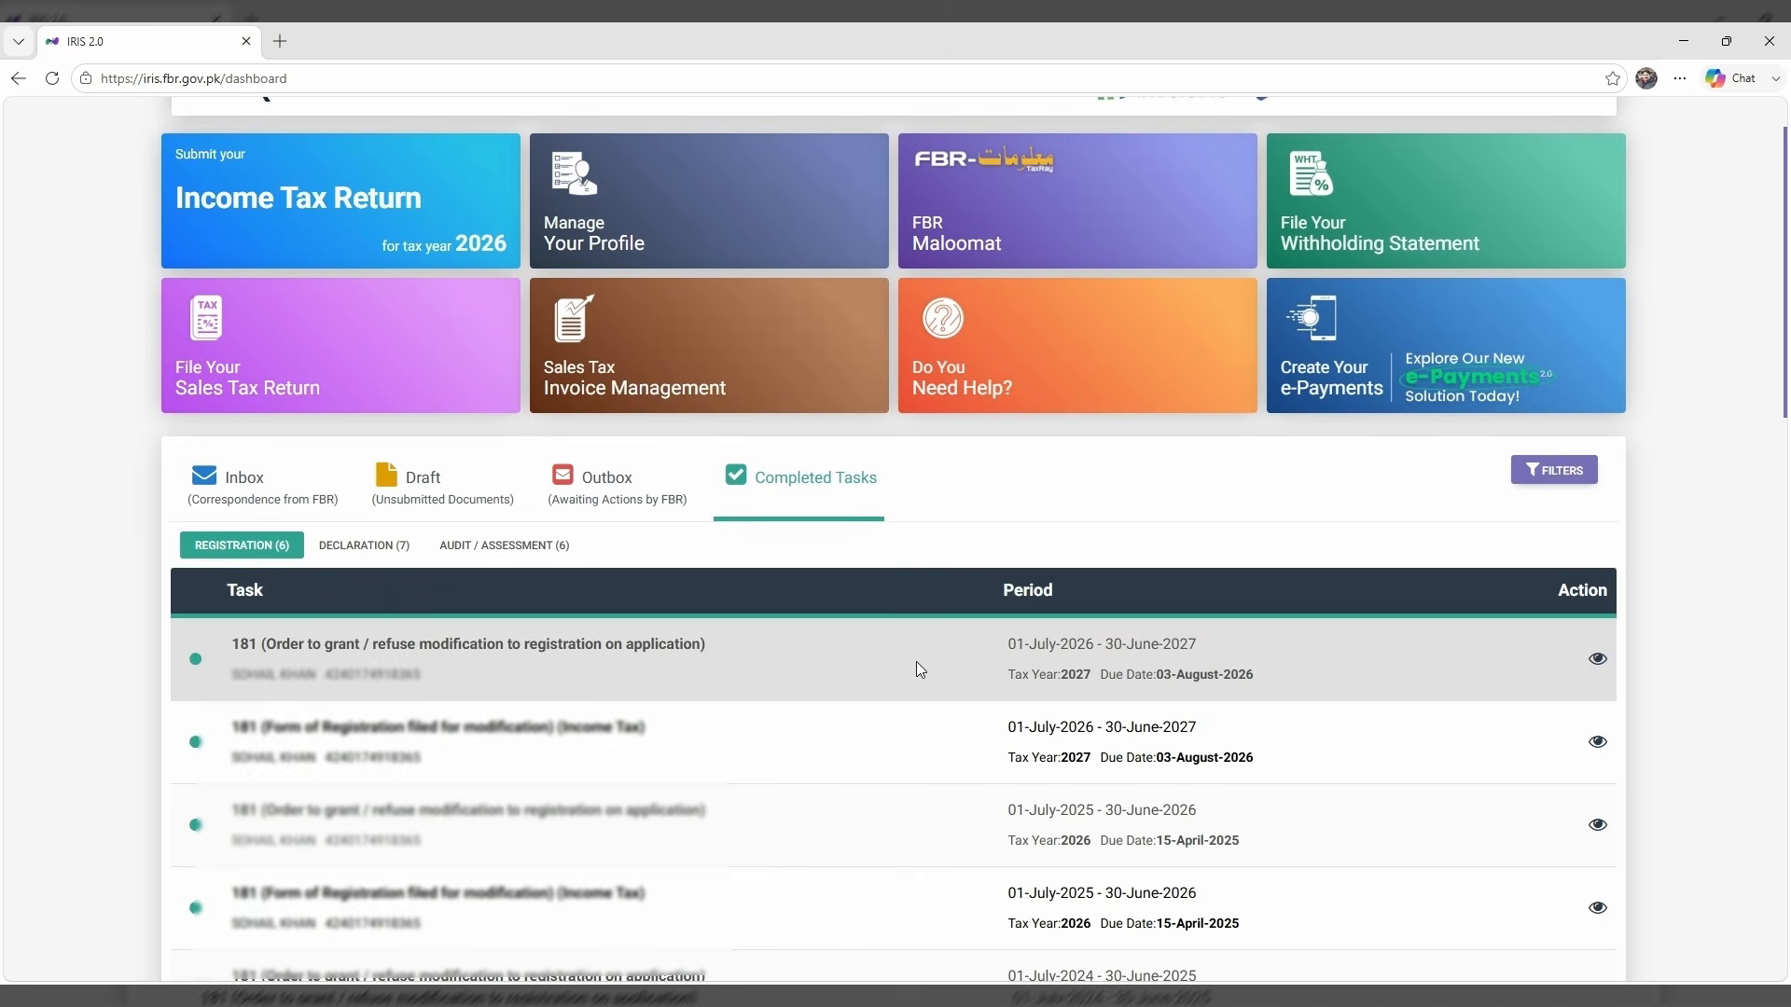
scroll(906, 656, up, 1)
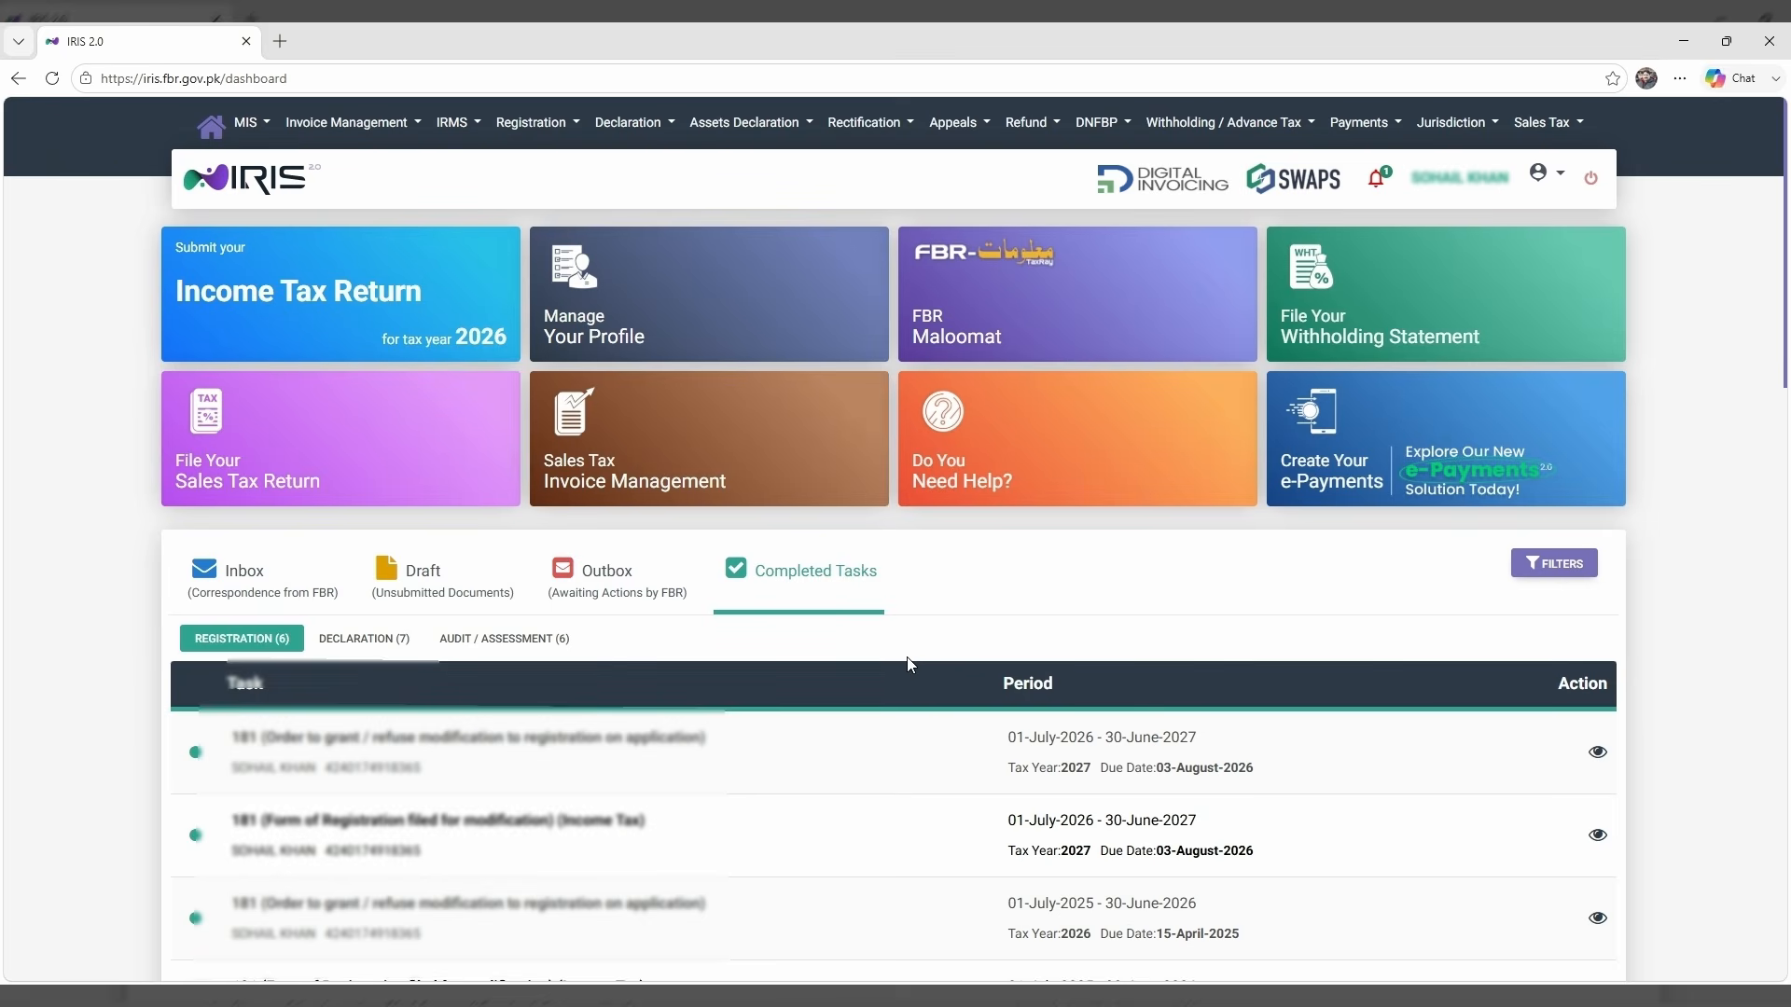
Log out of IRIS and dismiss the income tax return notice.
click(1591, 184)
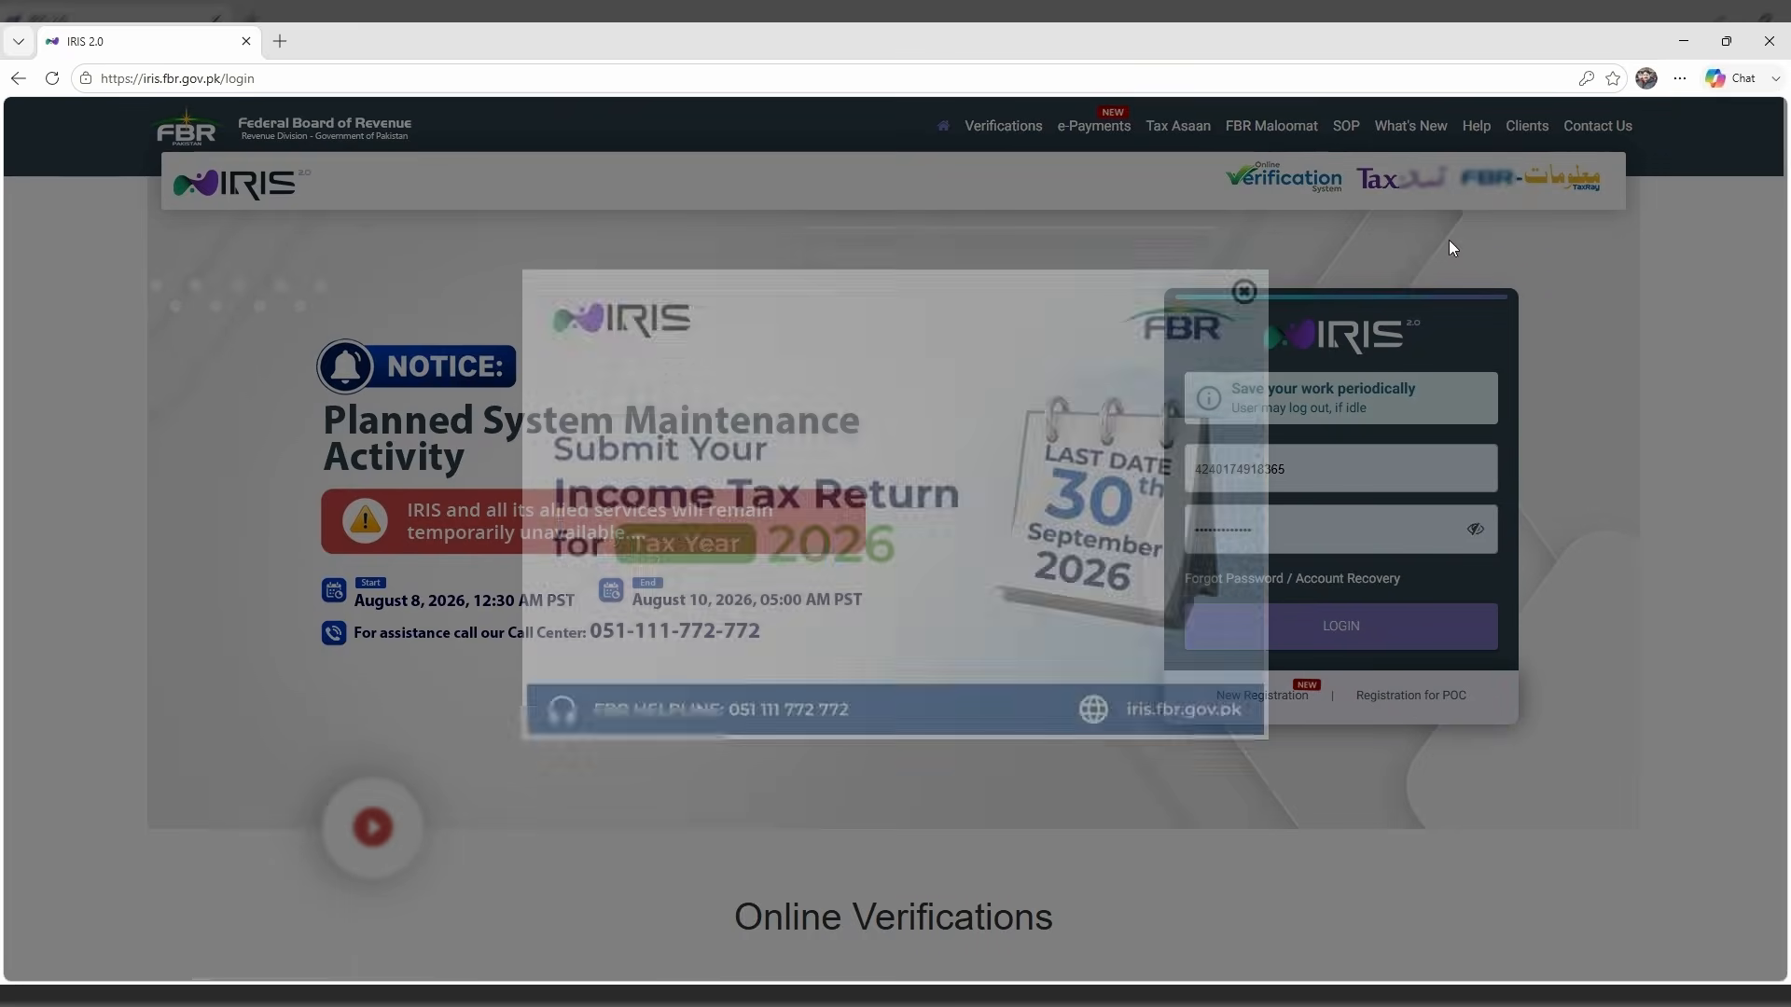
click(1243, 327)
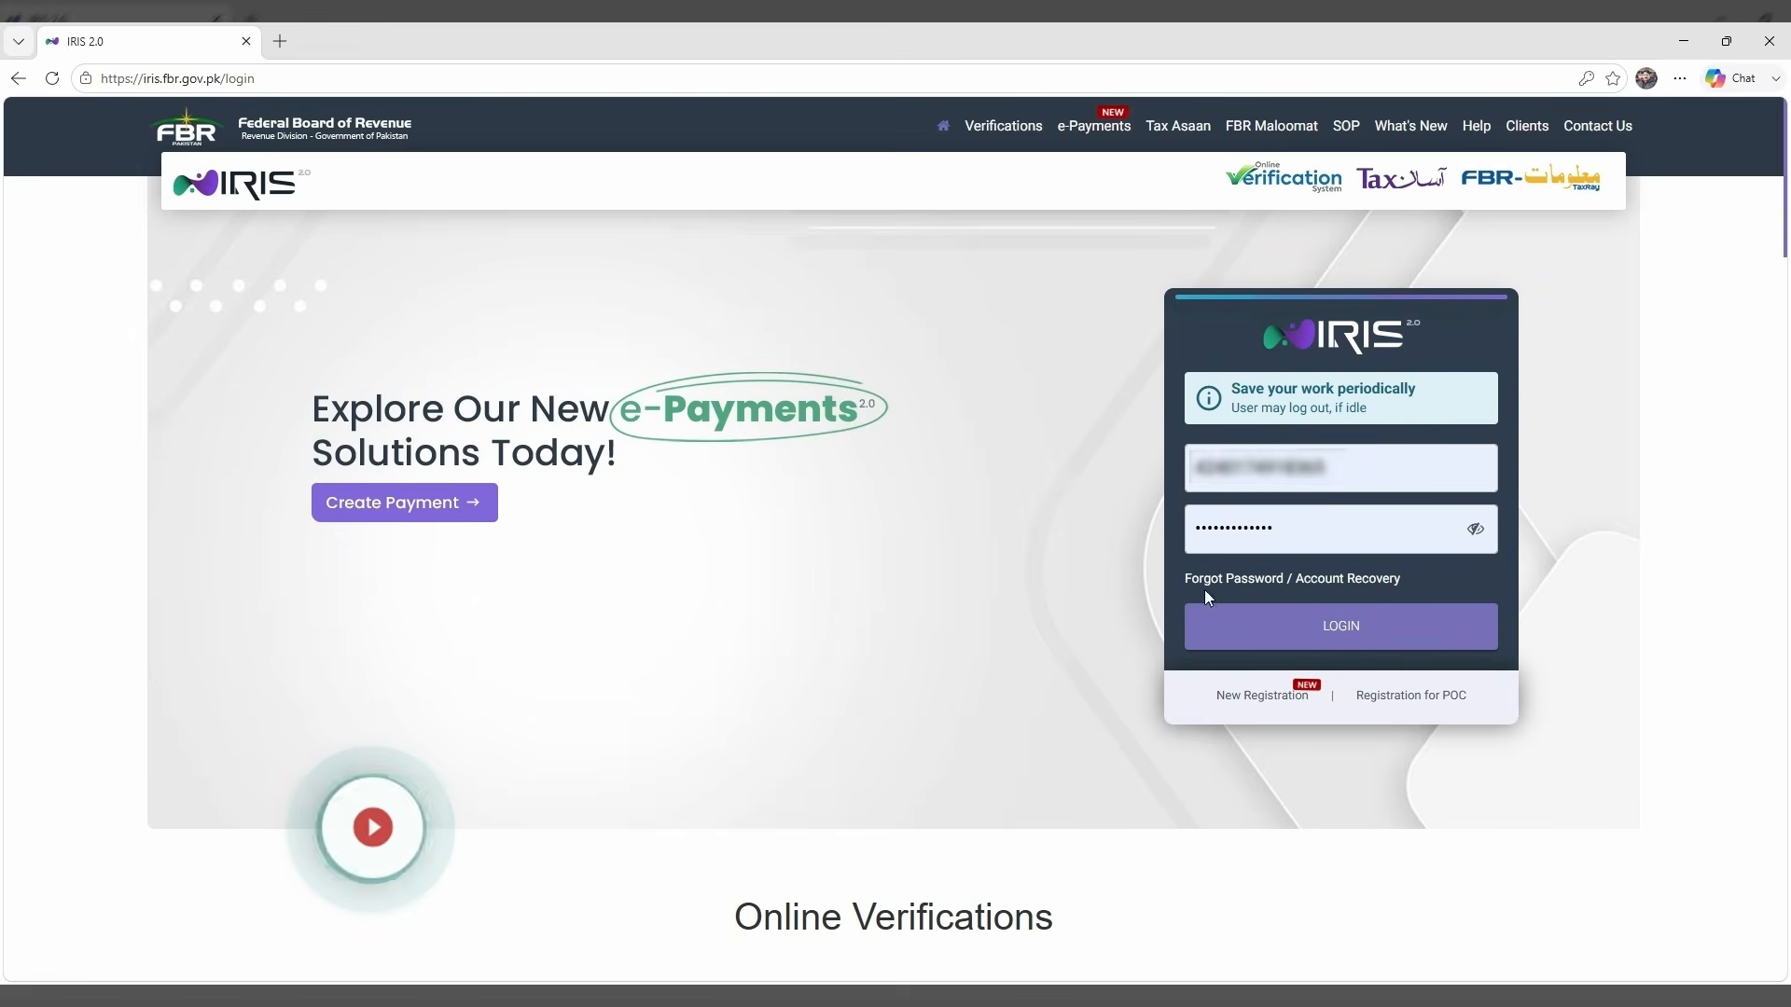
drag(1346, 471, 1123, 460)
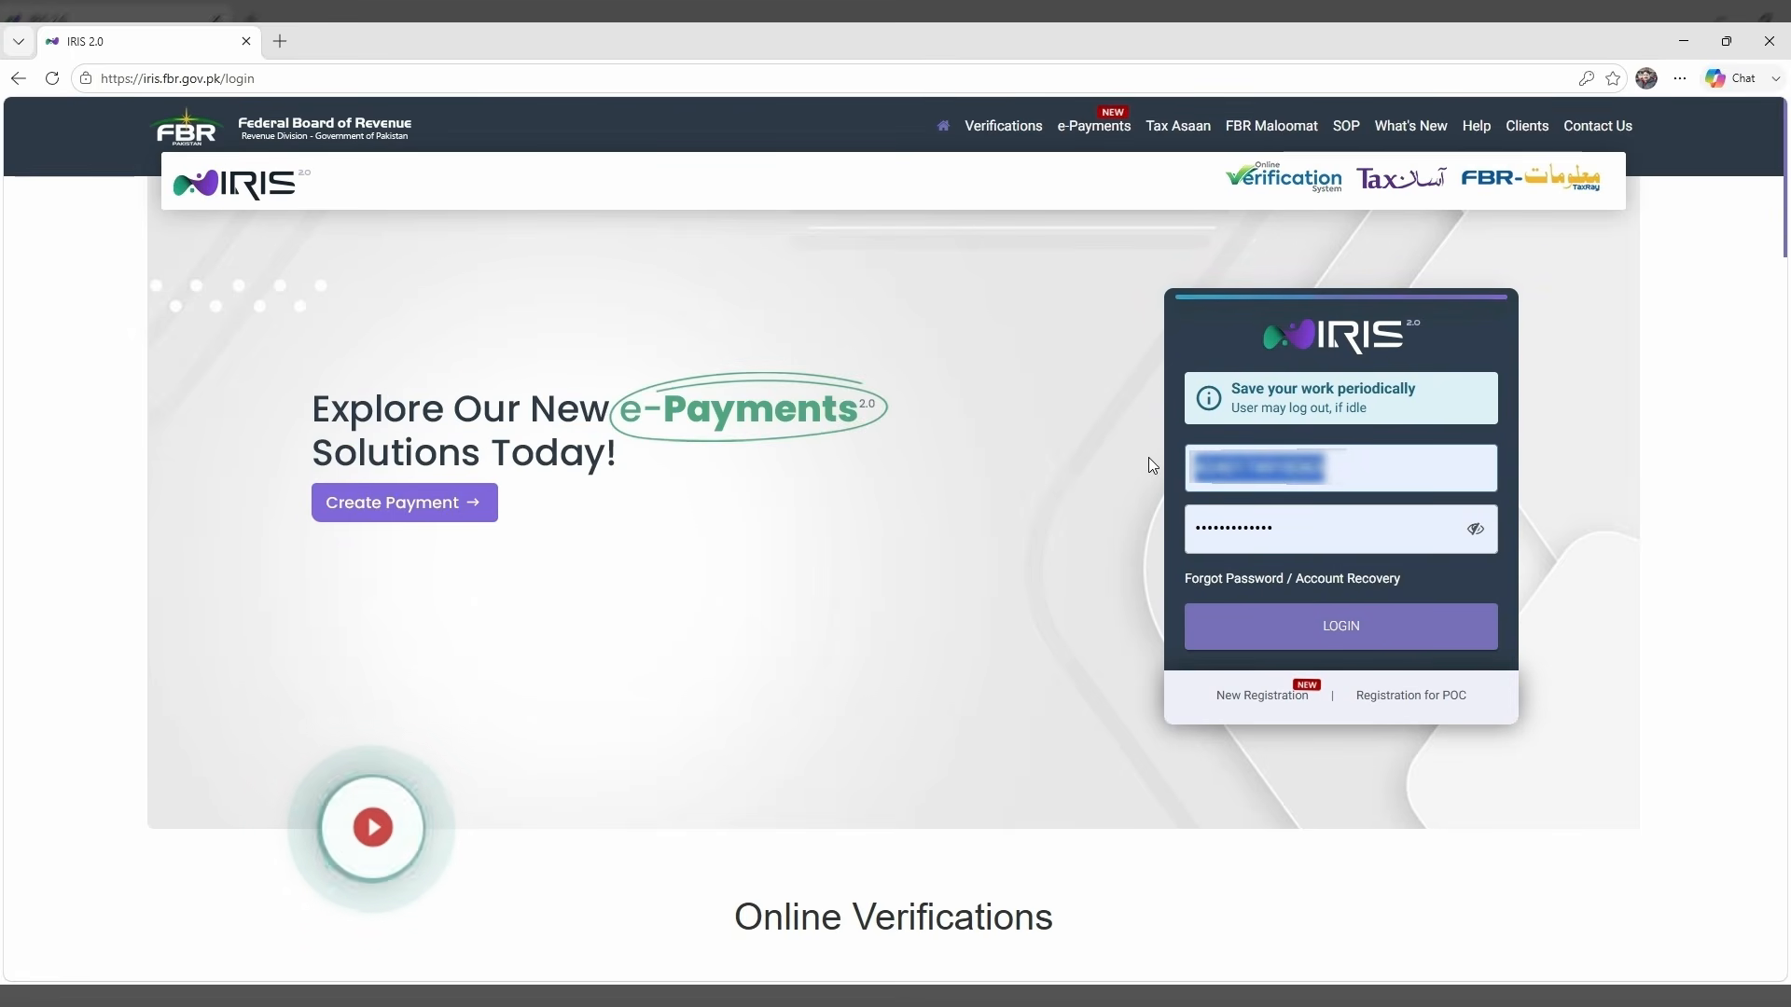
click(988, 476)
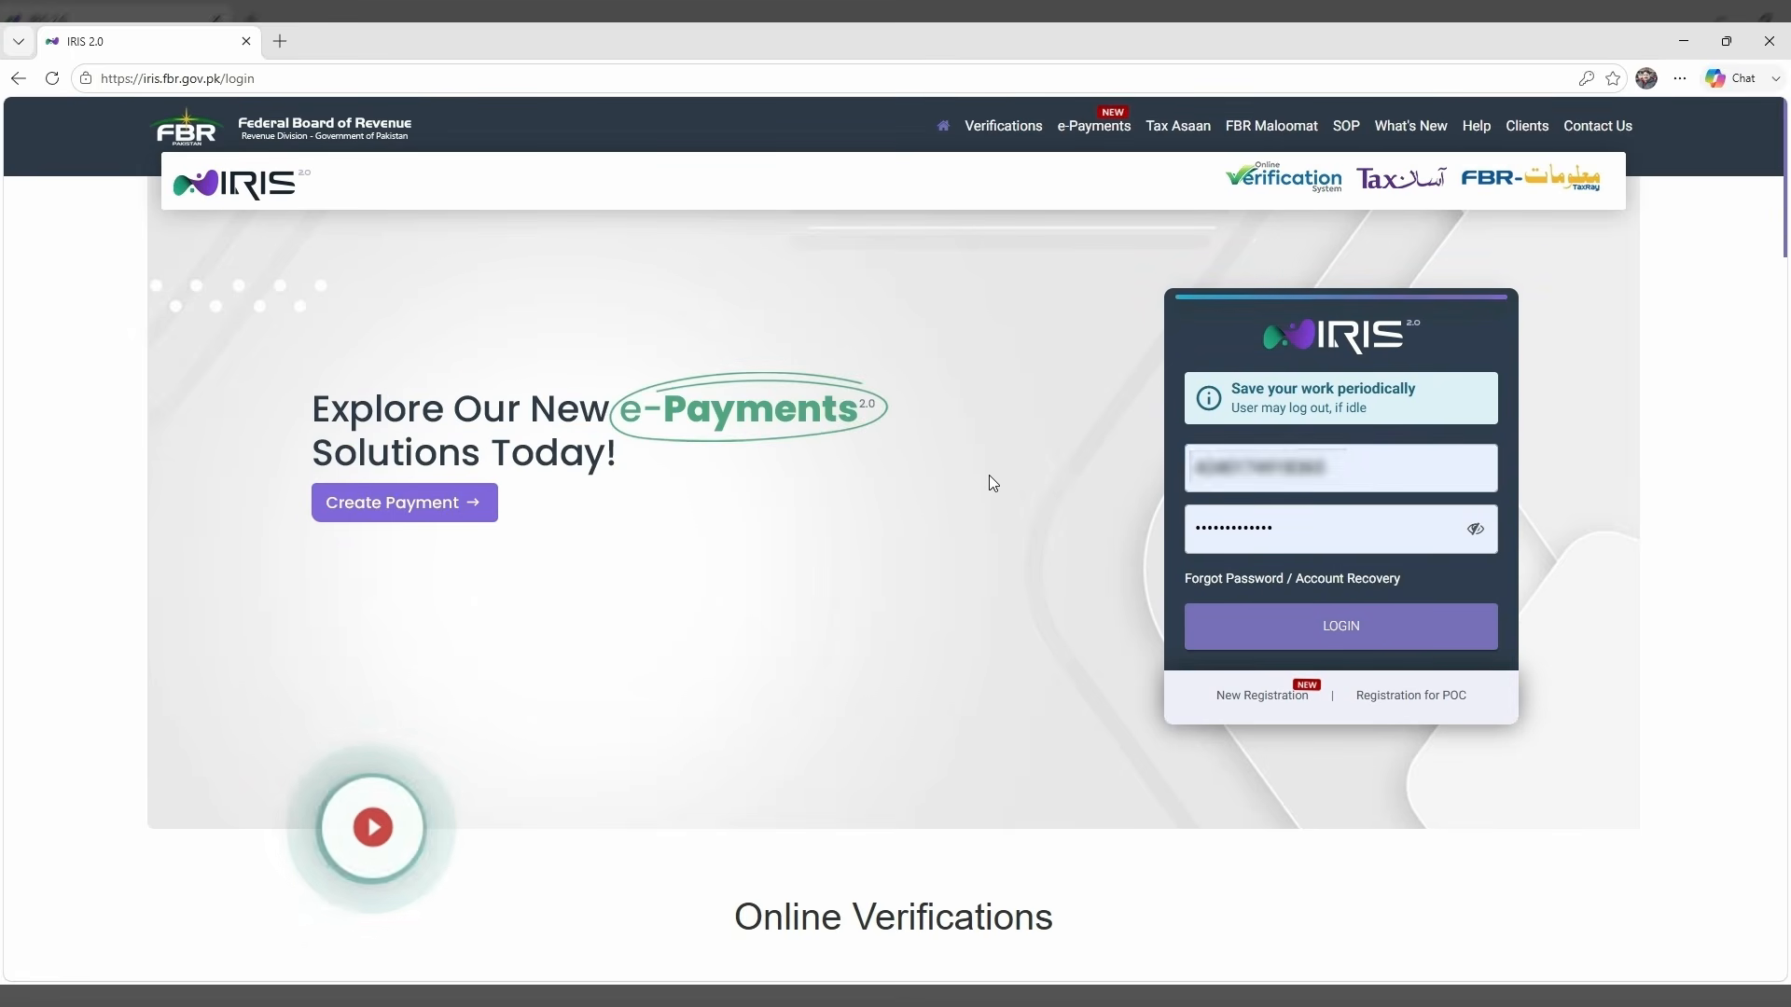
Verify the taxpayer profile by CNIC with the captcha in Taxpayer Profile Inquiry, then open its print preview.
scroll(886, 596, down, 1)
scroll(886, 598, down, 5)
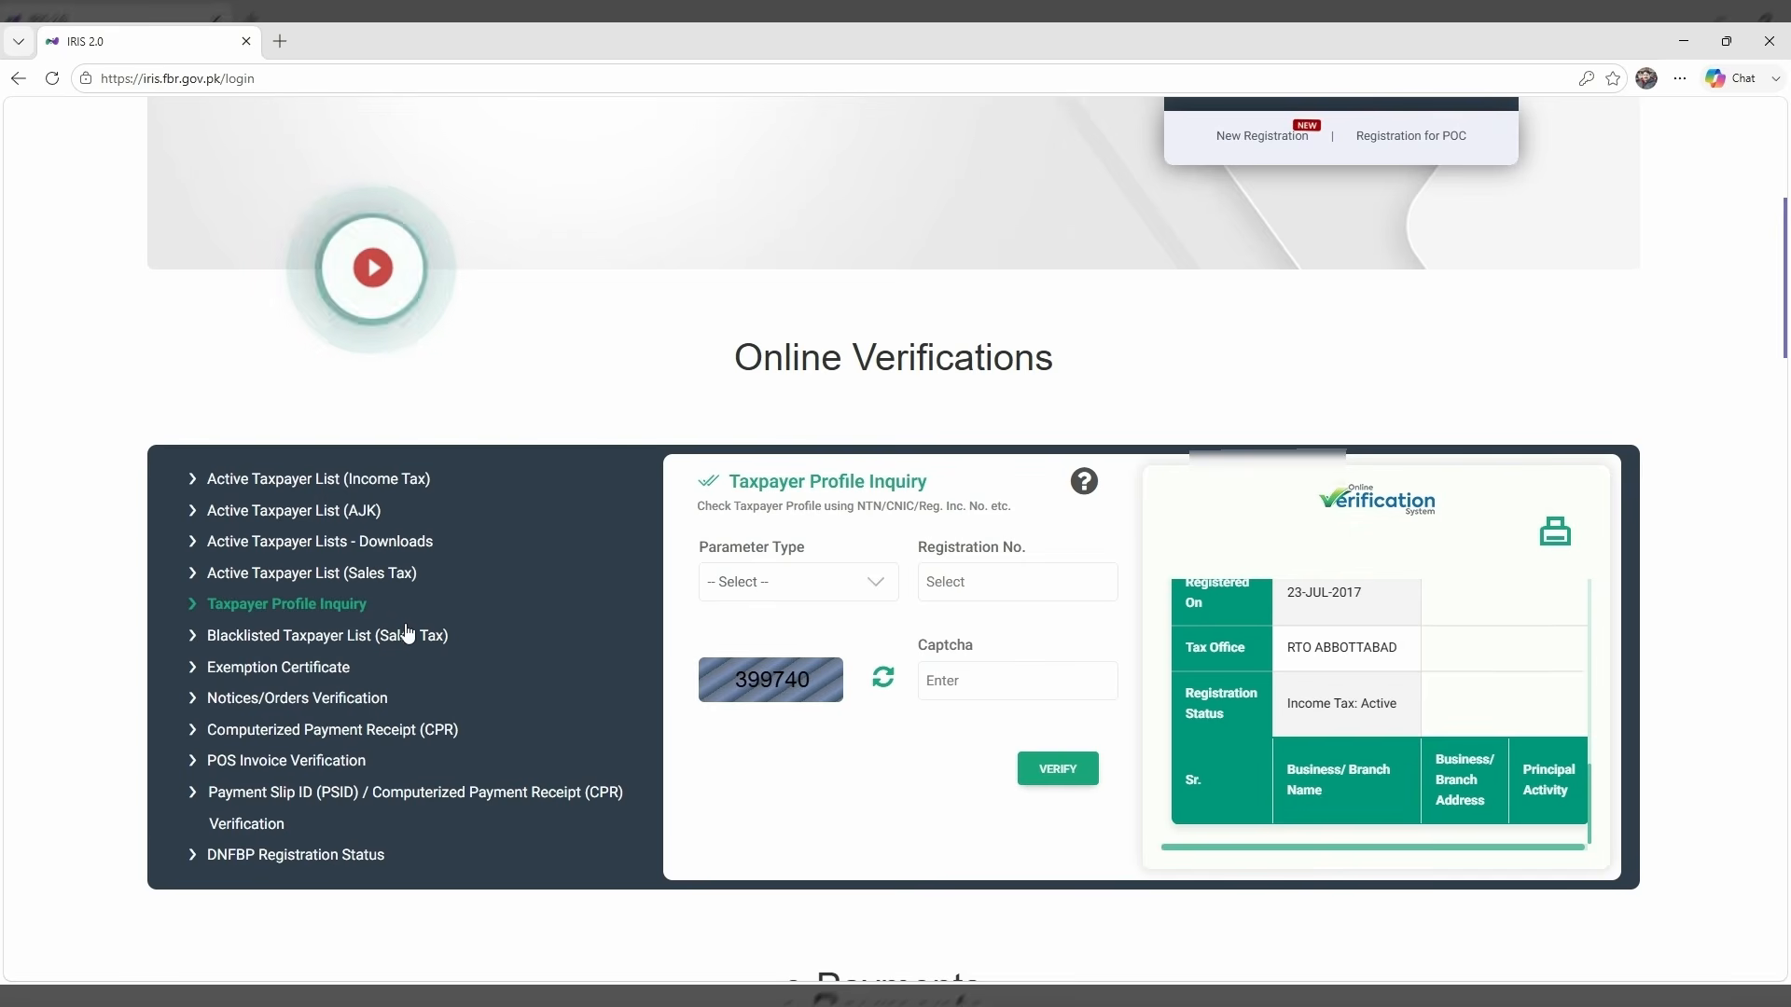
click(801, 593)
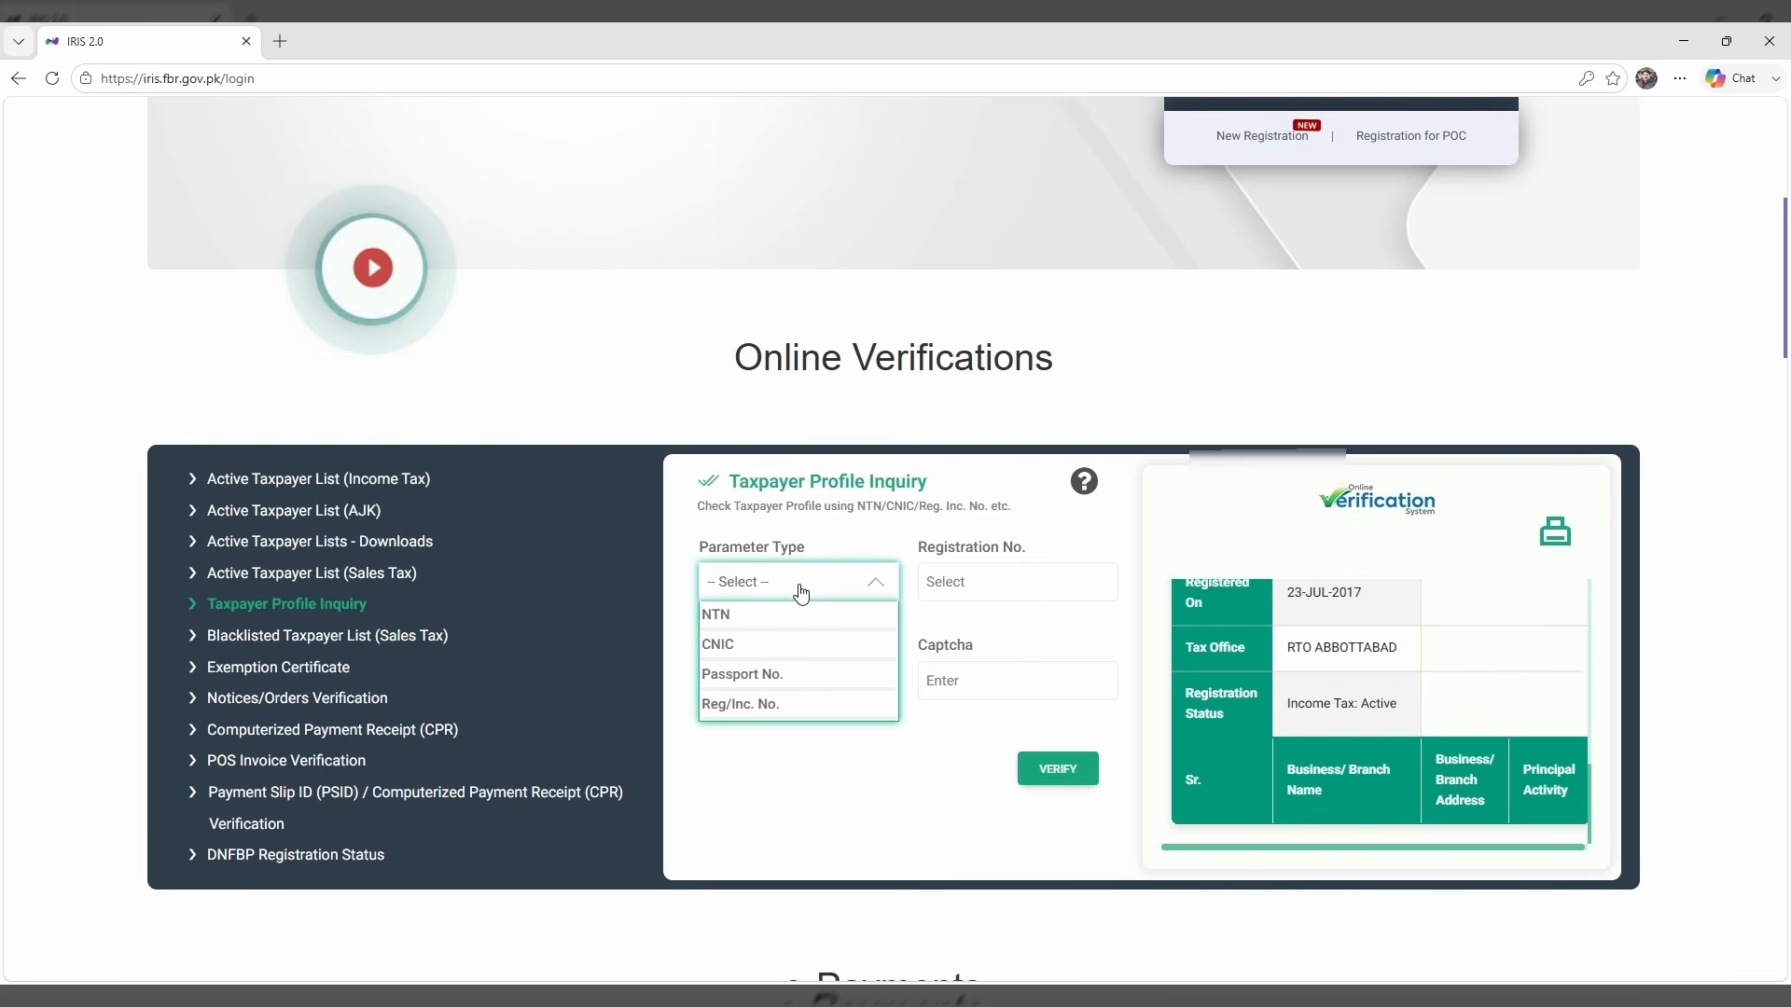
click(756, 650)
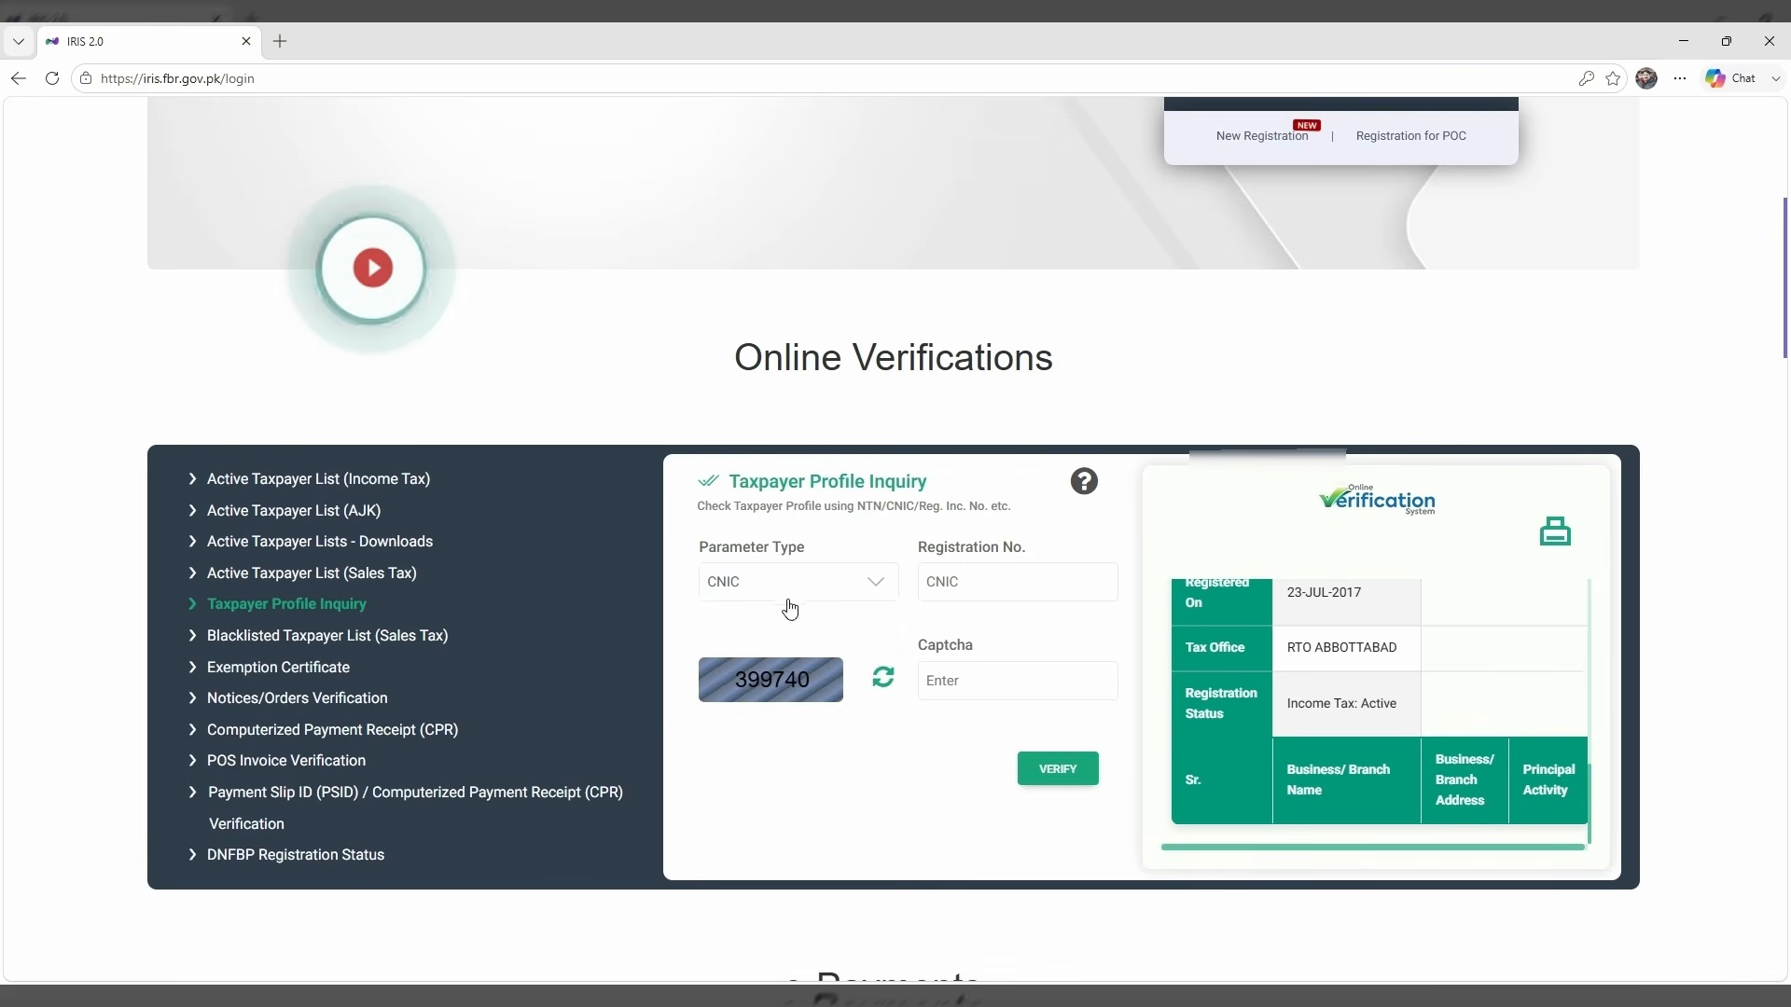
click(943, 586)
key(ctrl+v)
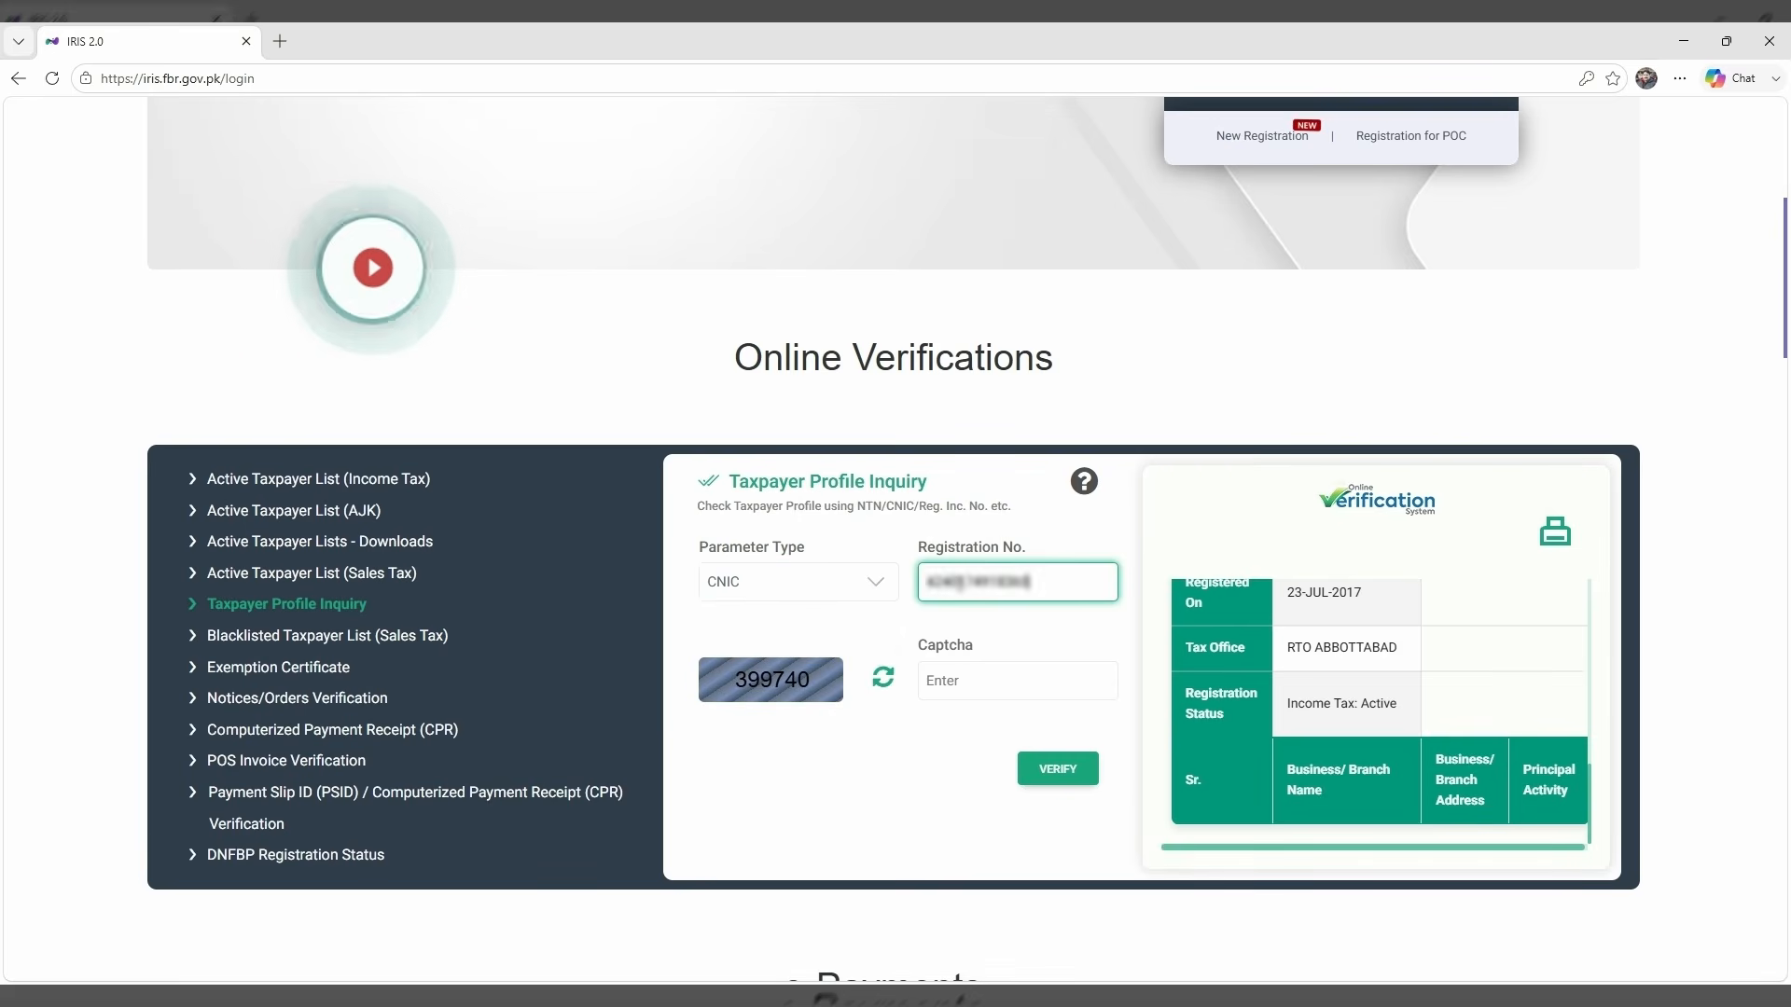
click(972, 672)
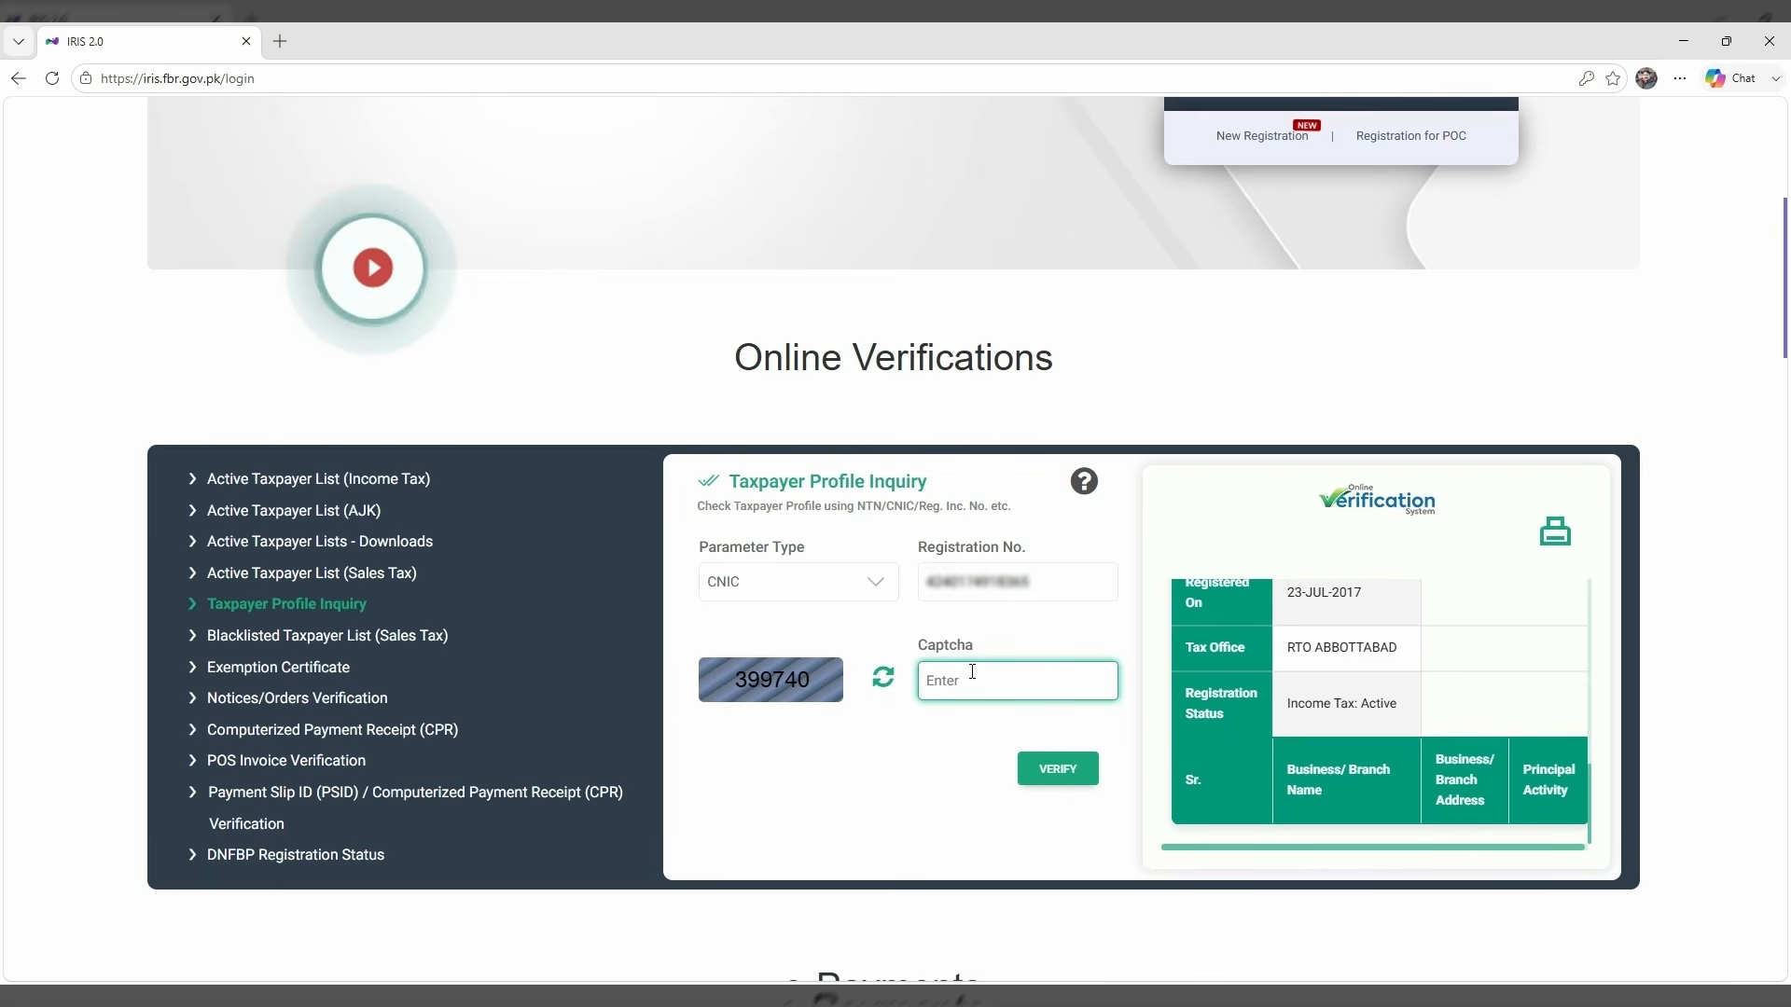
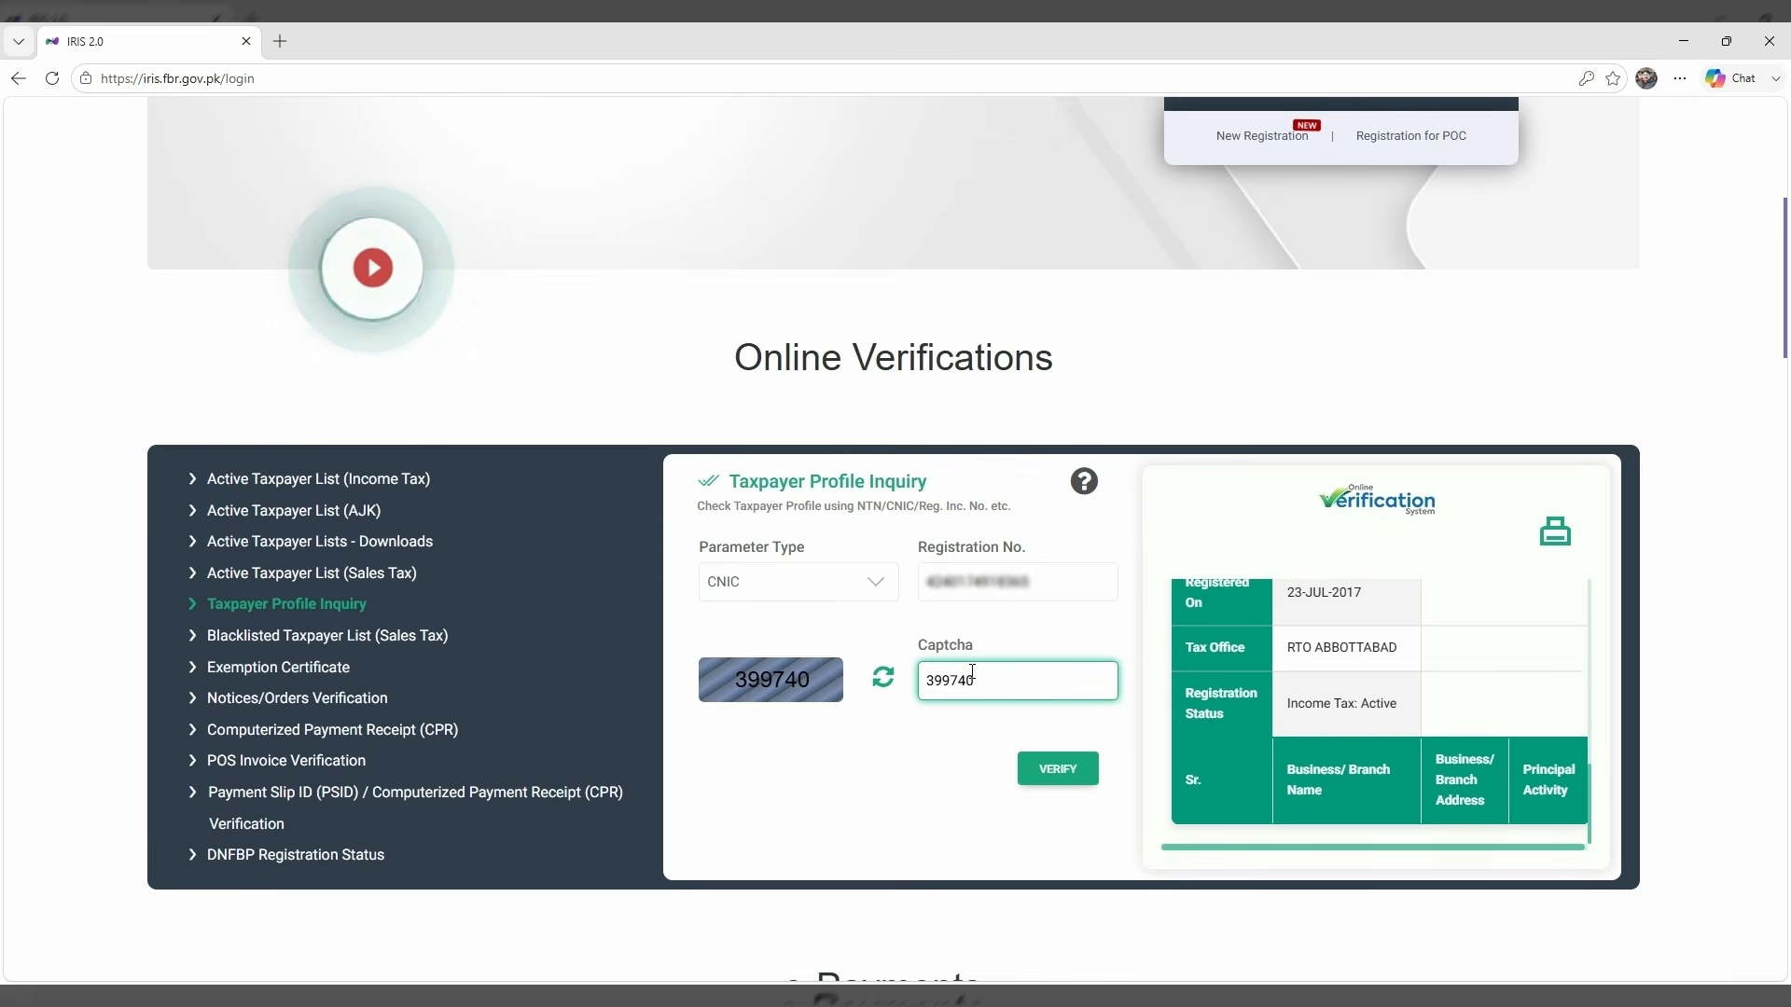
click(1063, 772)
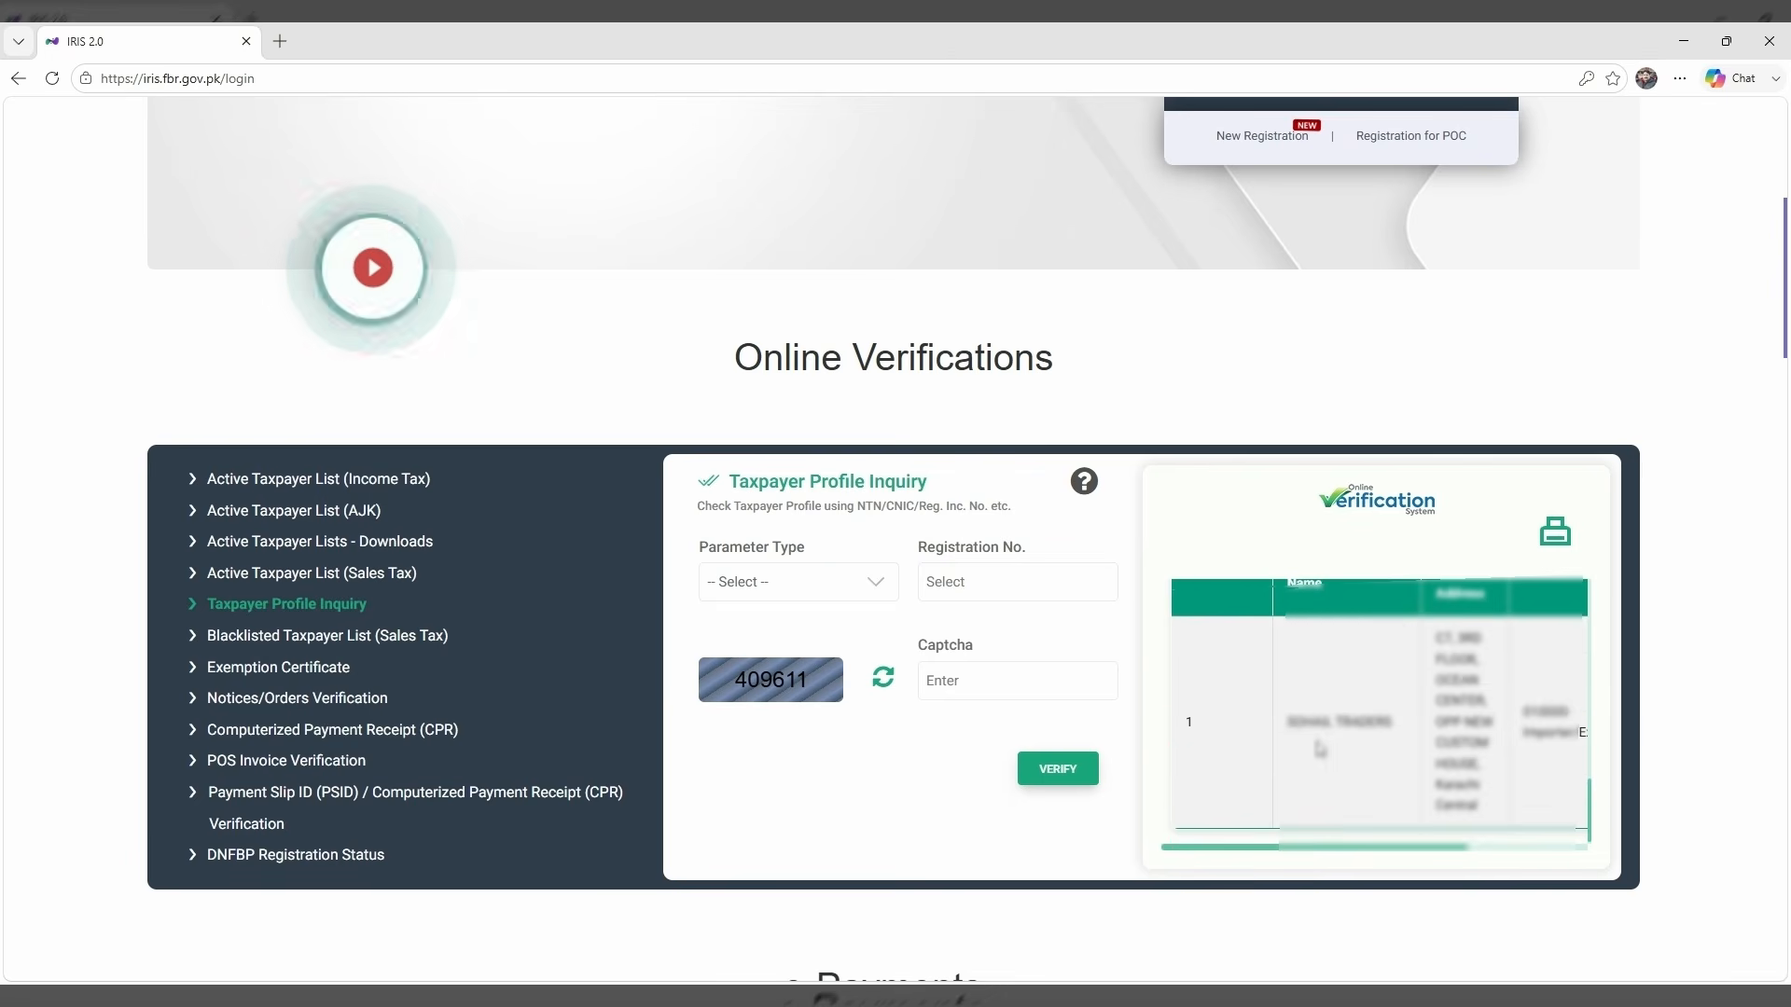
click(1554, 543)
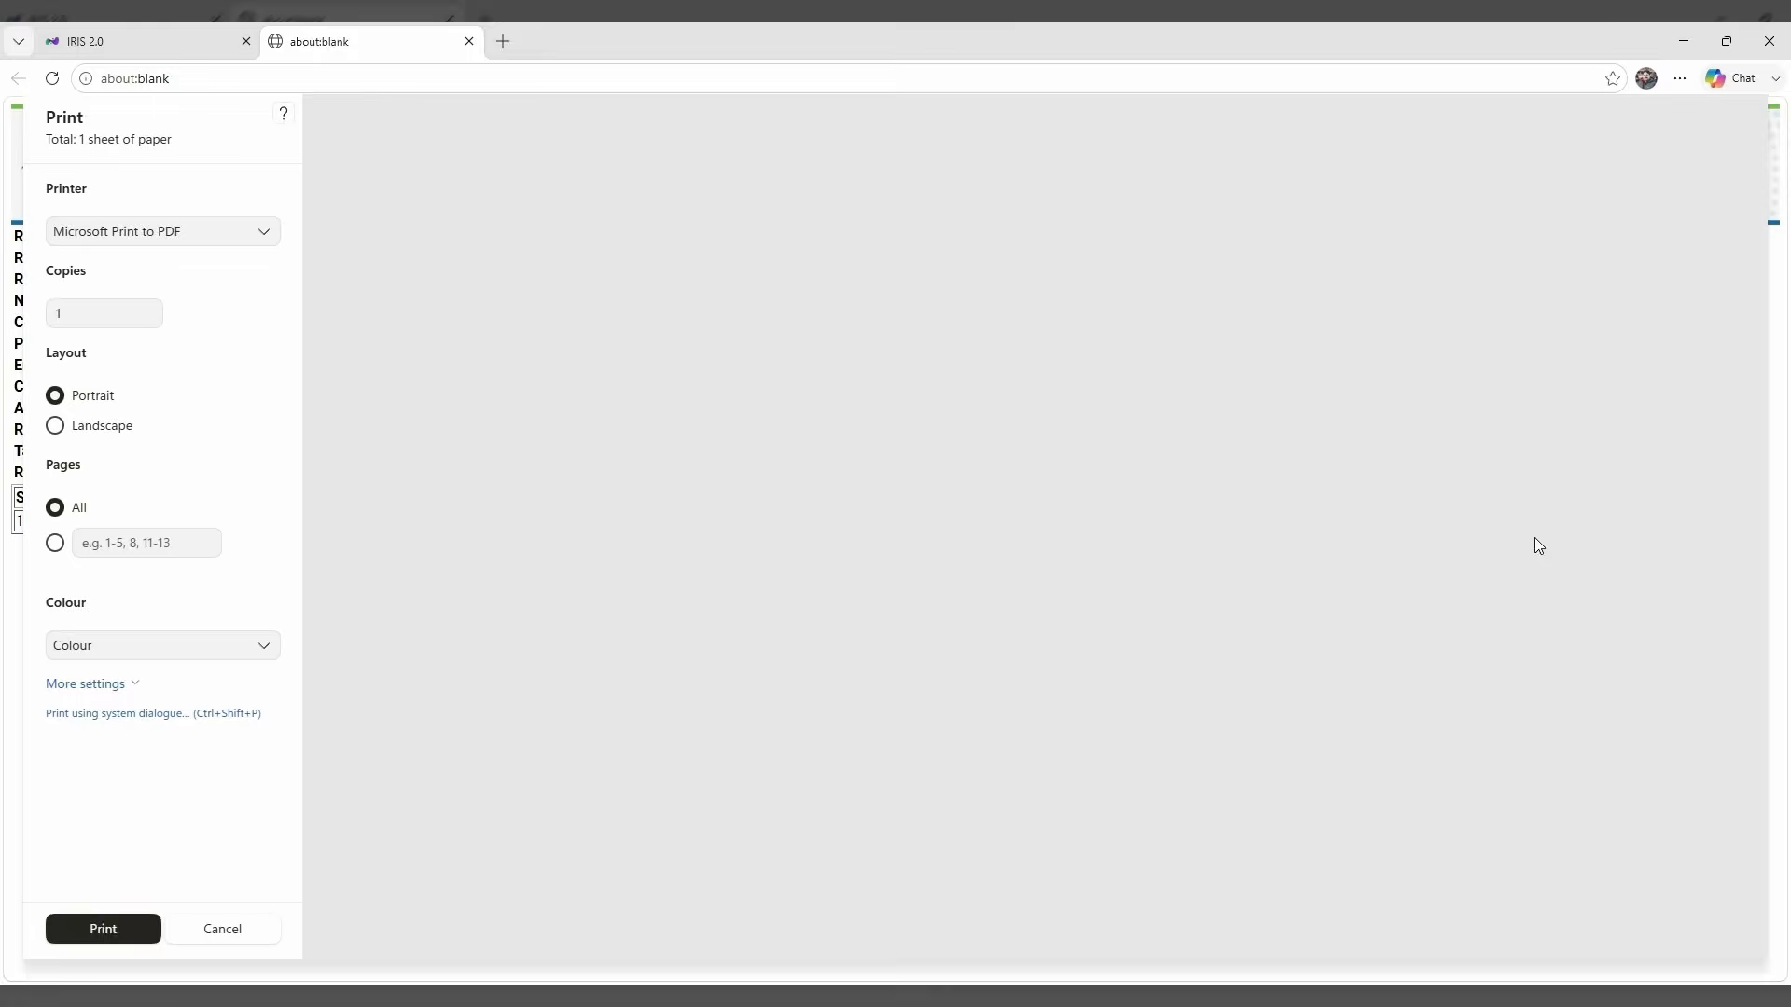